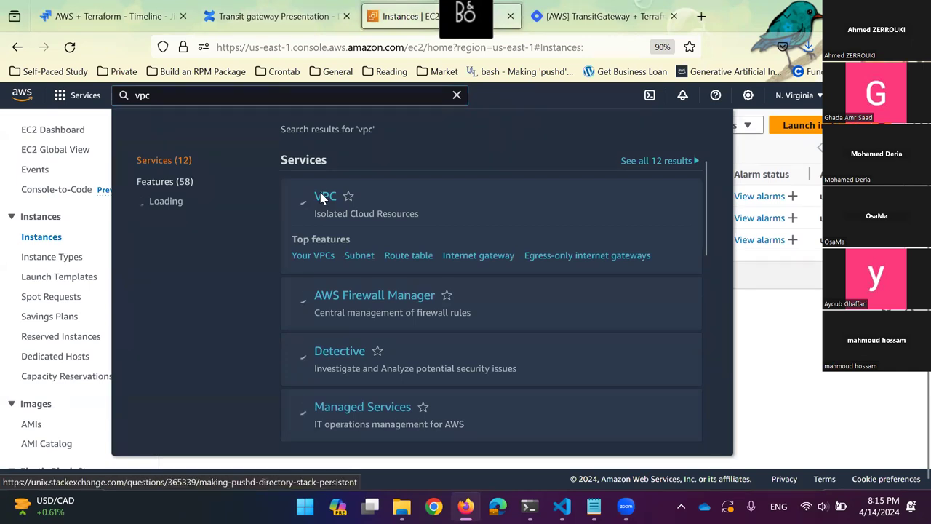
Open the VPC service and show the list of existing VPCs in the us-east-1 region
left_click(321, 197)
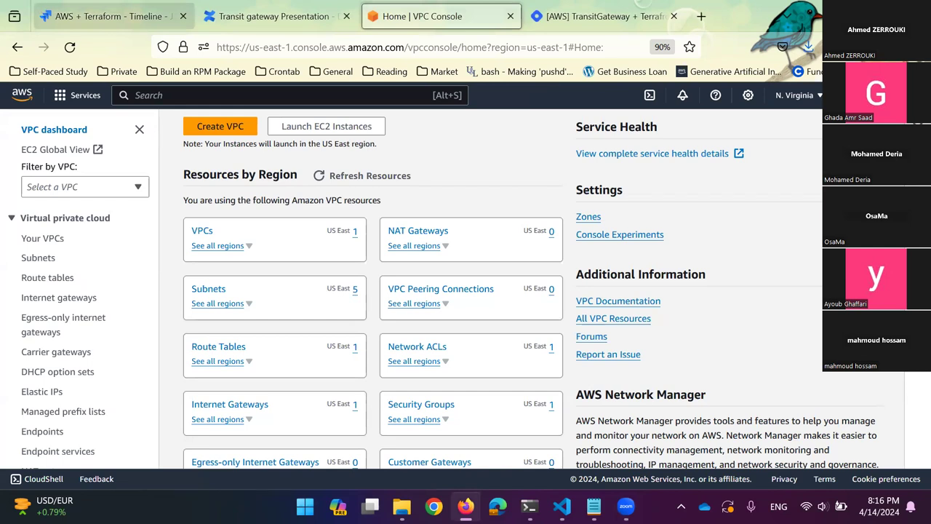
left_click(109, 16)
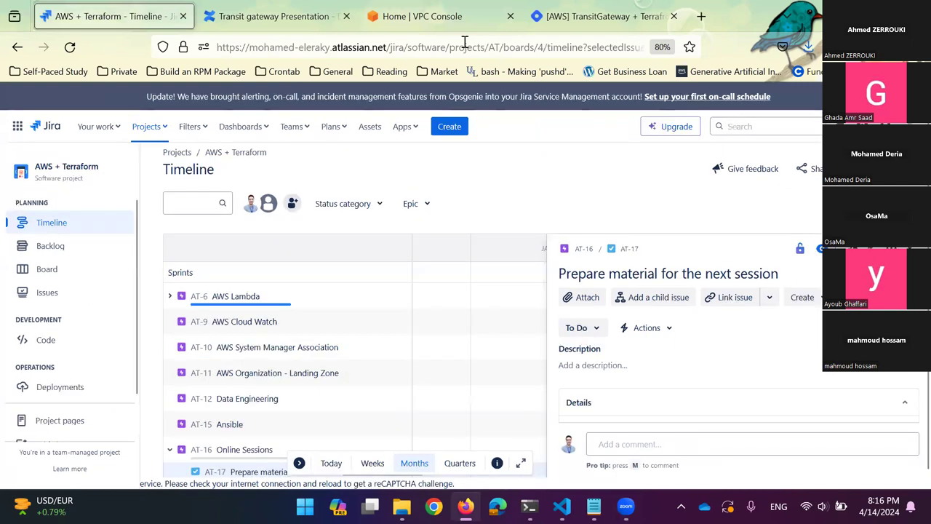
left_click(428, 18)
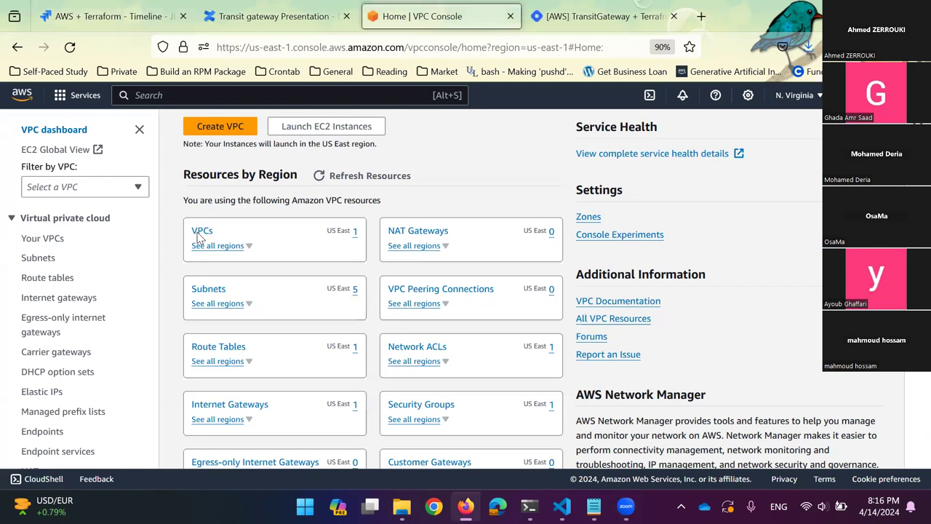
left_click(201, 231)
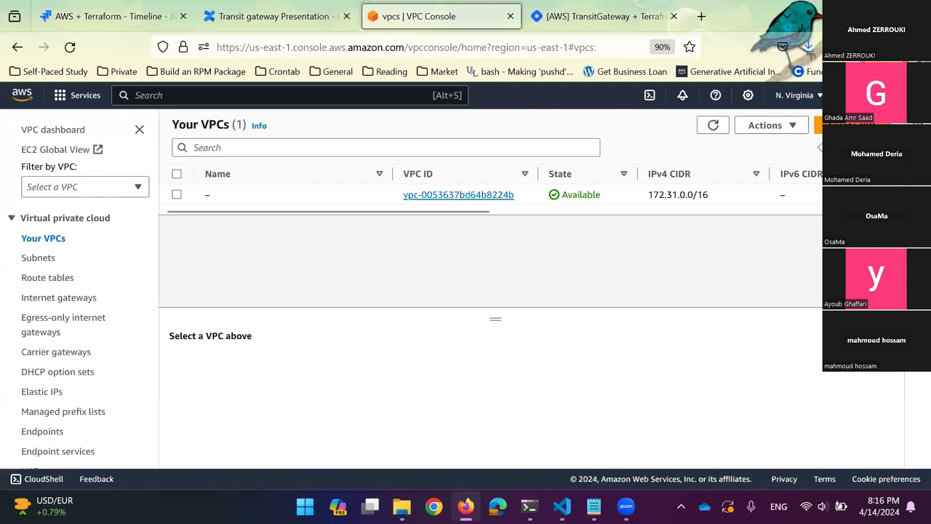
left_click(818, 125)
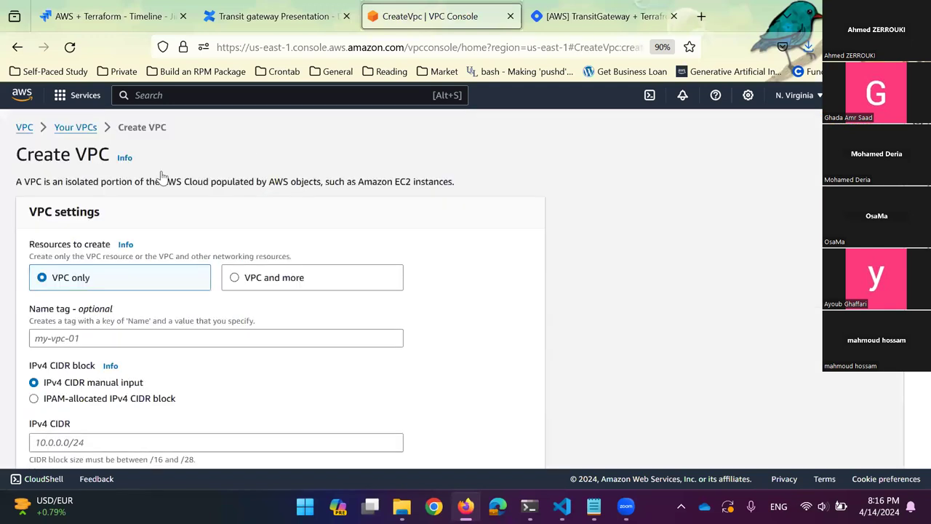
key("alt+Left")
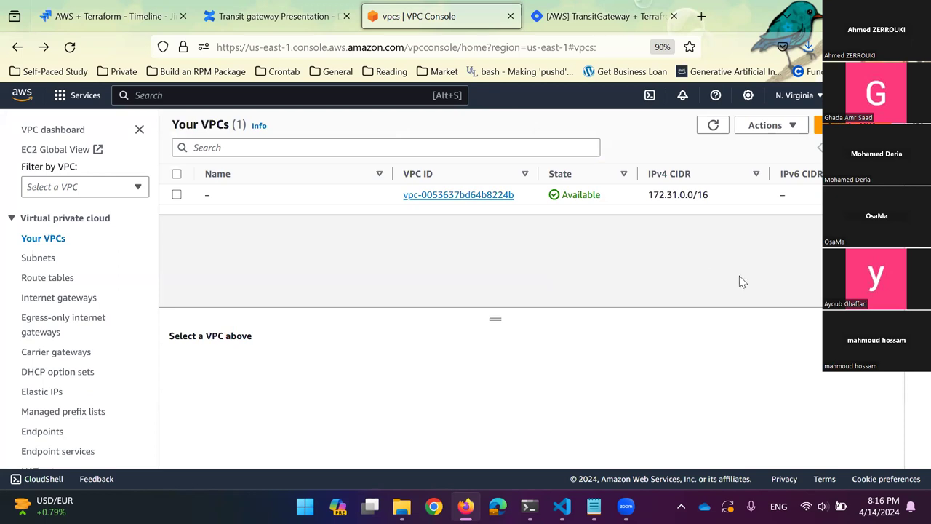
left_click(803, 102)
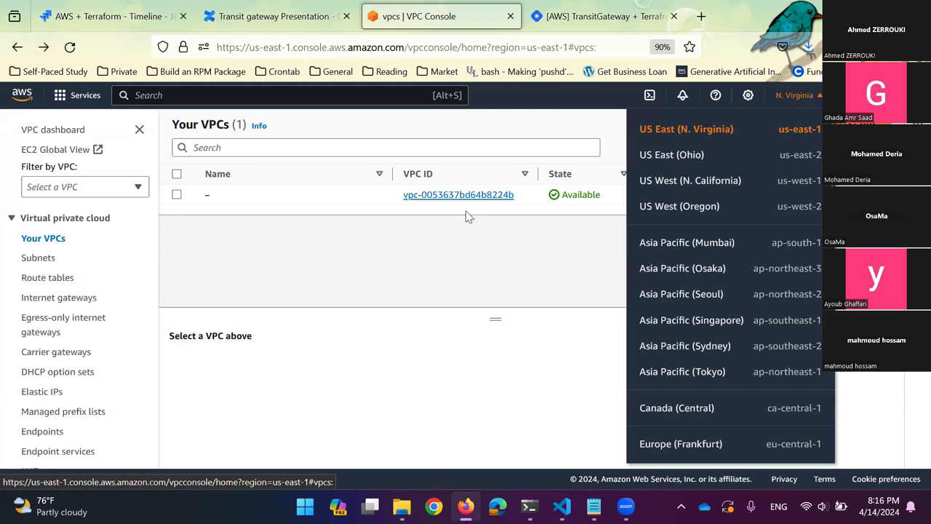
key("Escape")
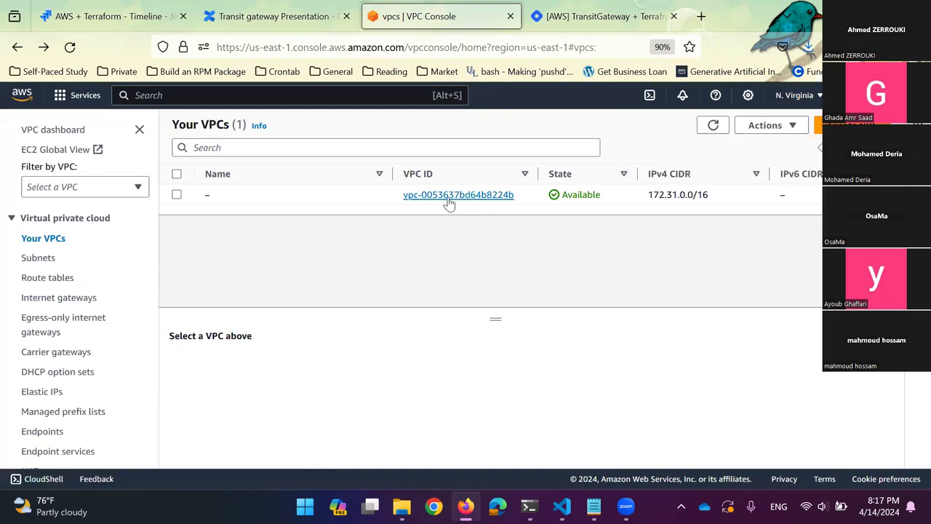
View the existing VPC's details page and the subnets list, and return to the VPC list
left_click(449, 202)
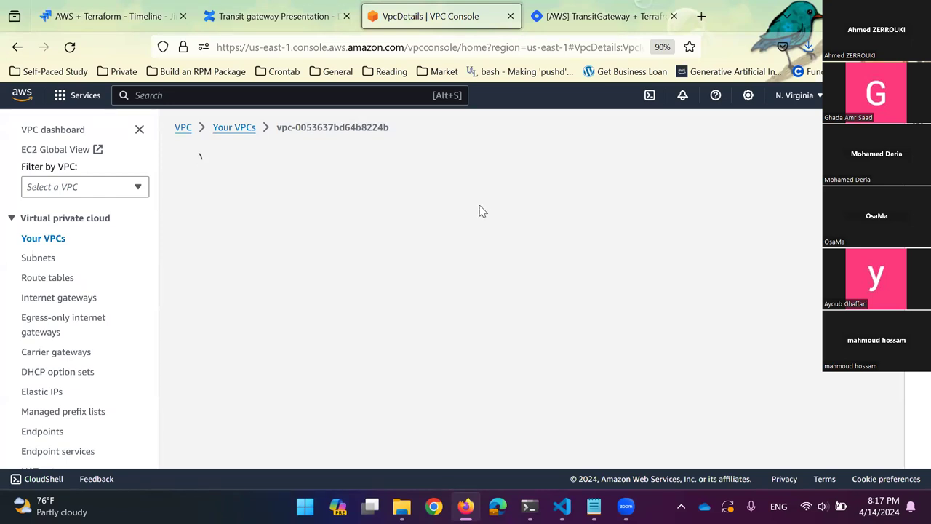
left_click(45, 261)
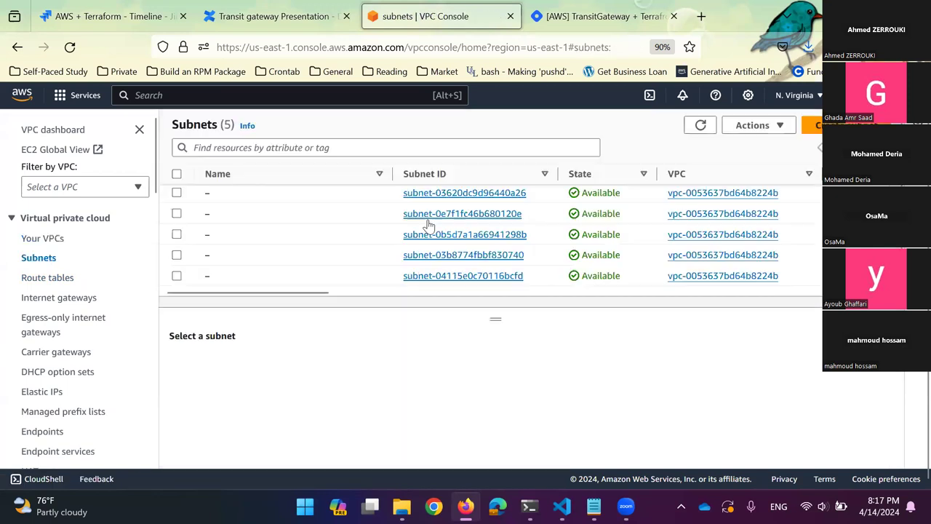
left_click(45, 240)
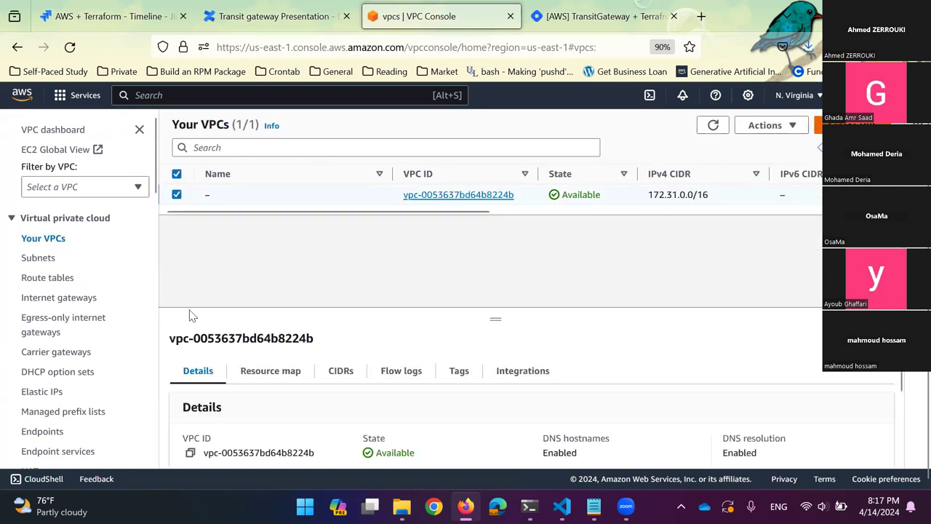
Create a VPC-only VPC named demo-vpc-01 with the manually entered IPv4 CIDR 10.0.0.0/24
left_click(216, 337)
type("demo-vpc-01")
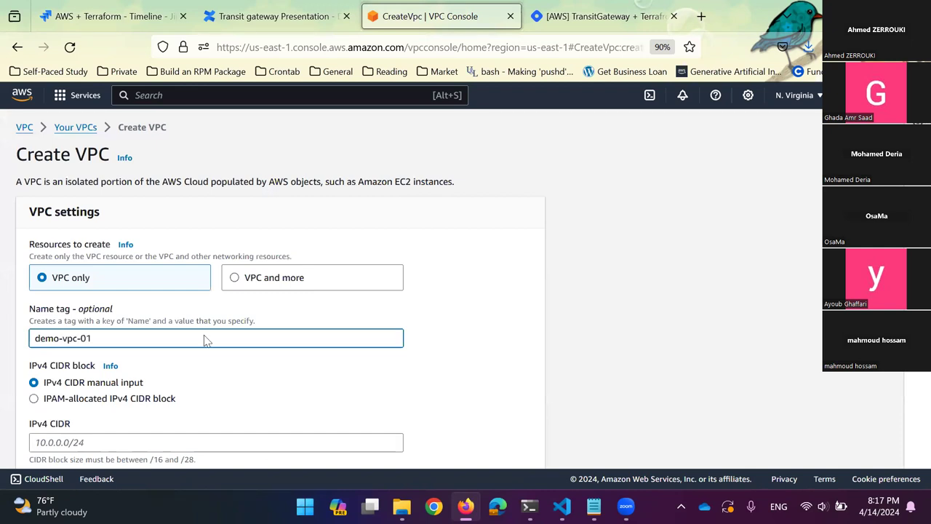
scroll(196, 331, "down", 3)
left_click(195, 304)
type("10.0.0.")
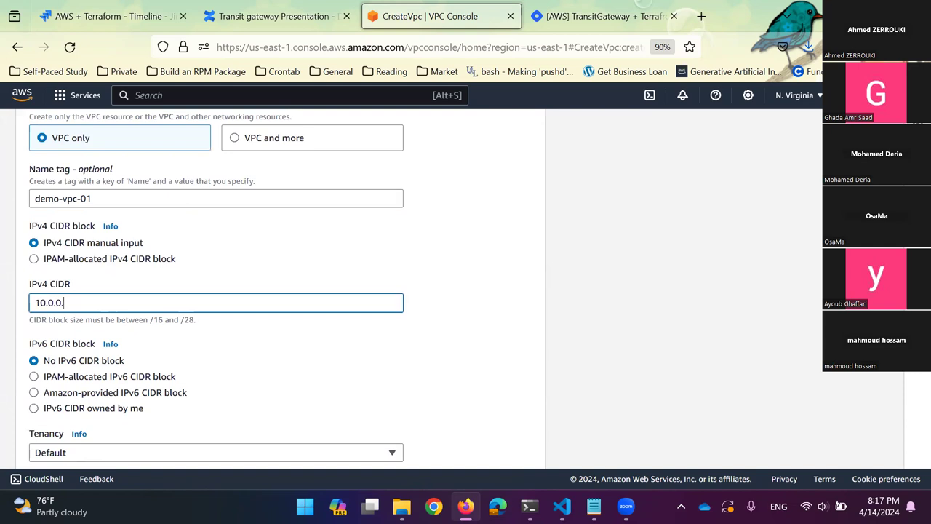
type("/240")
scroll(526, 450, "down", 3)
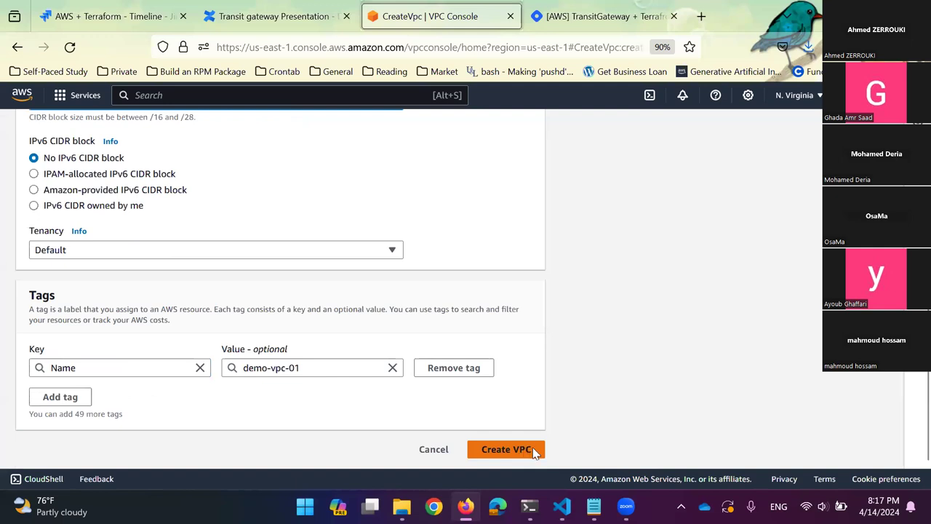
left_click(531, 448)
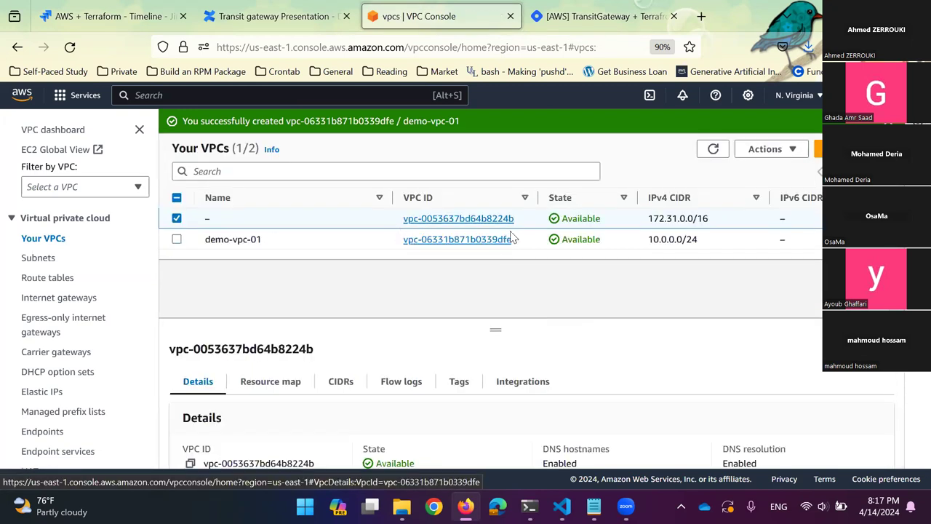
left_click_drag(520, 222, 401, 220)
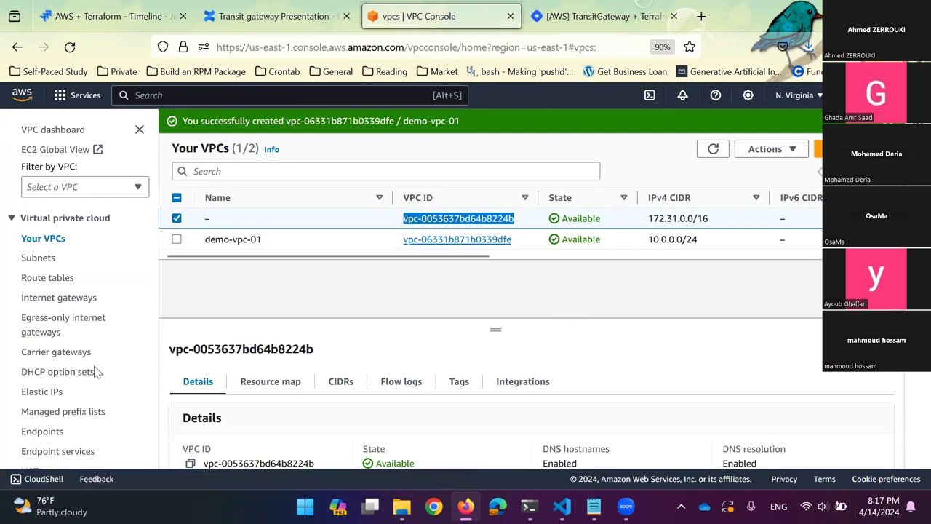
scroll(66, 317, "down", 3)
scroll(69, 248, "up", 3)
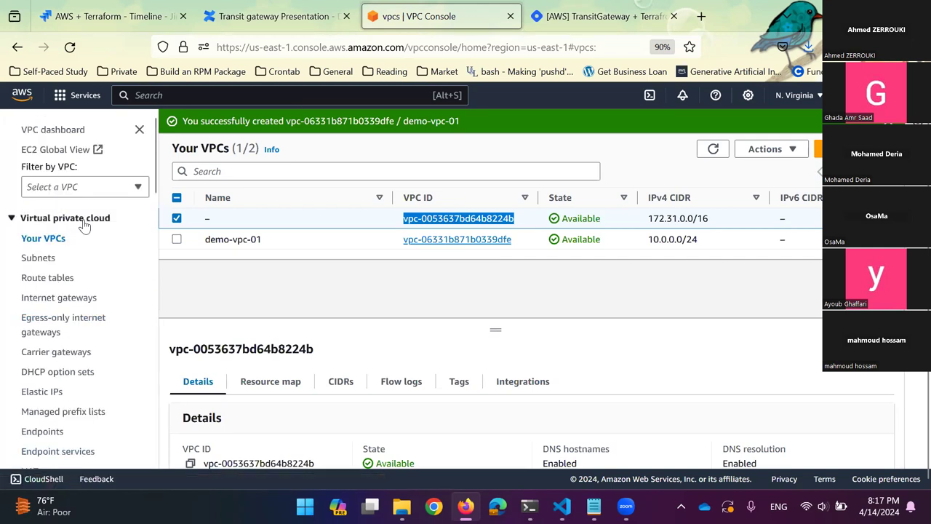
Start creating a VPC peering connection and name it demo-vpb-peering
scroll(72, 368, "down", 2)
left_click(70, 352)
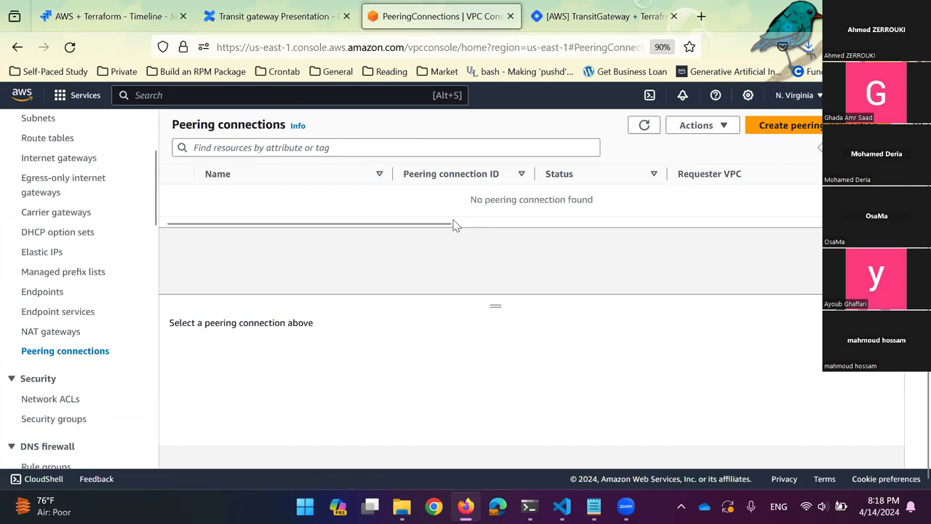
key("Return")
type("d")
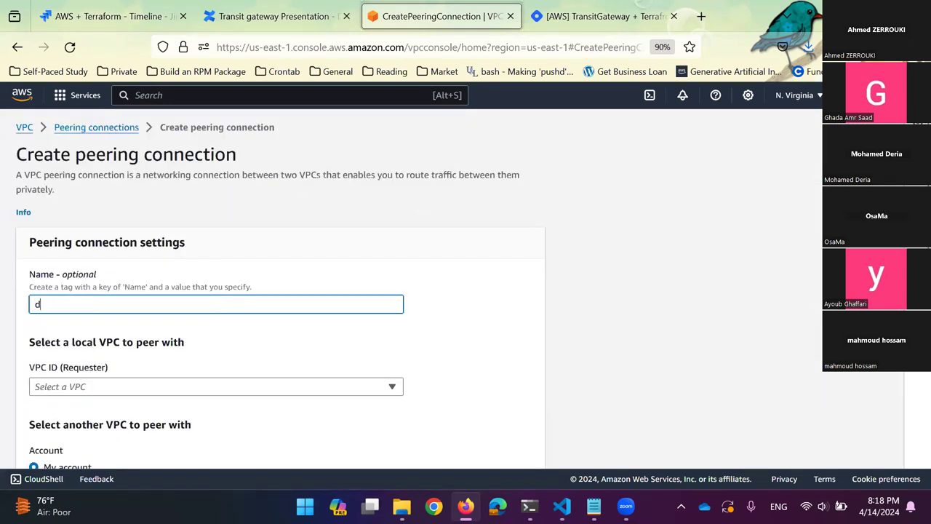
type("emo-peering")
left_click(61, 304)
type("vpb-")
scroll(177, 306, "down", 2)
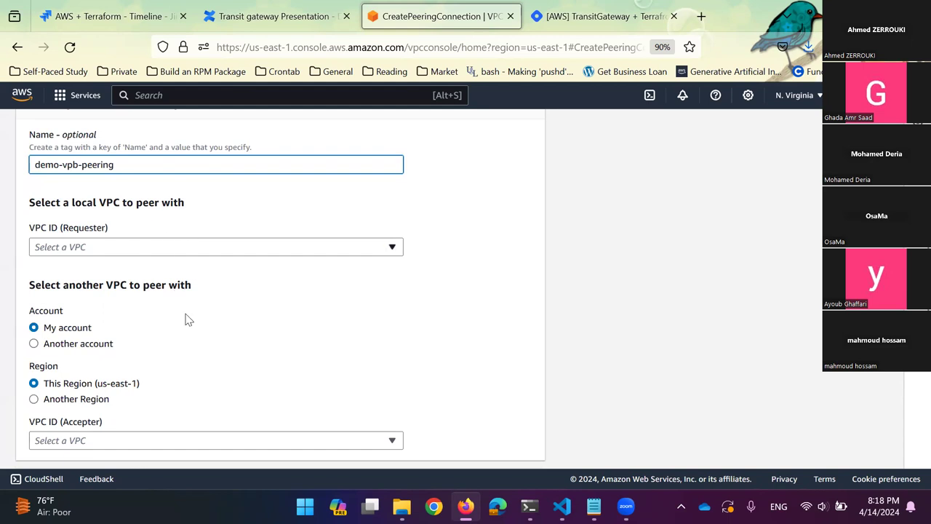
Request the peering with demo-vpc-01 as requester and the default VPC as accepter, keeping My account and This Region (us-east-1)
left_click(72, 247)
left_click(114, 285)
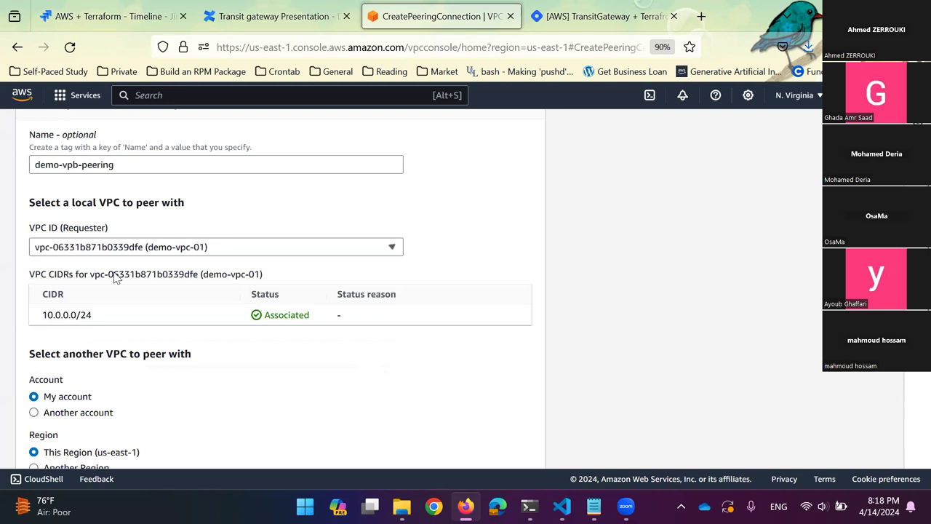
scroll(62, 256, "down", 2)
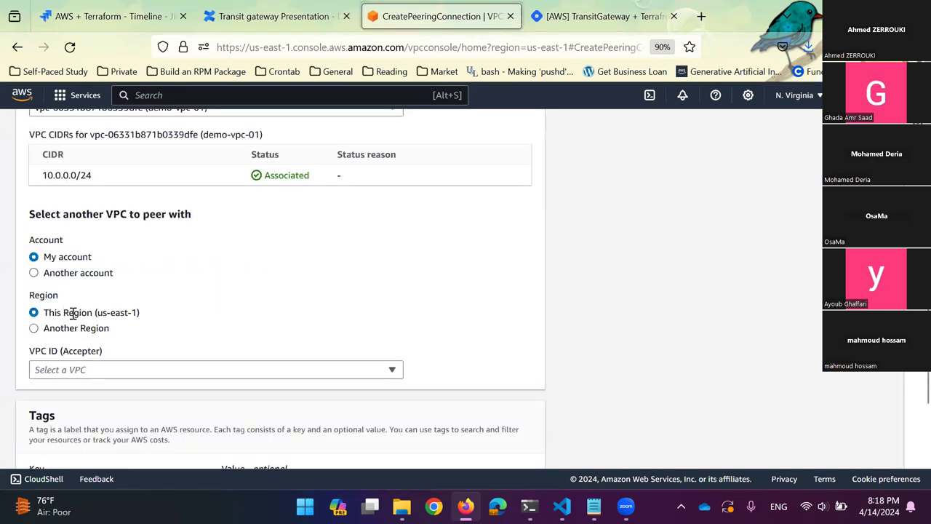
left_click(69, 273)
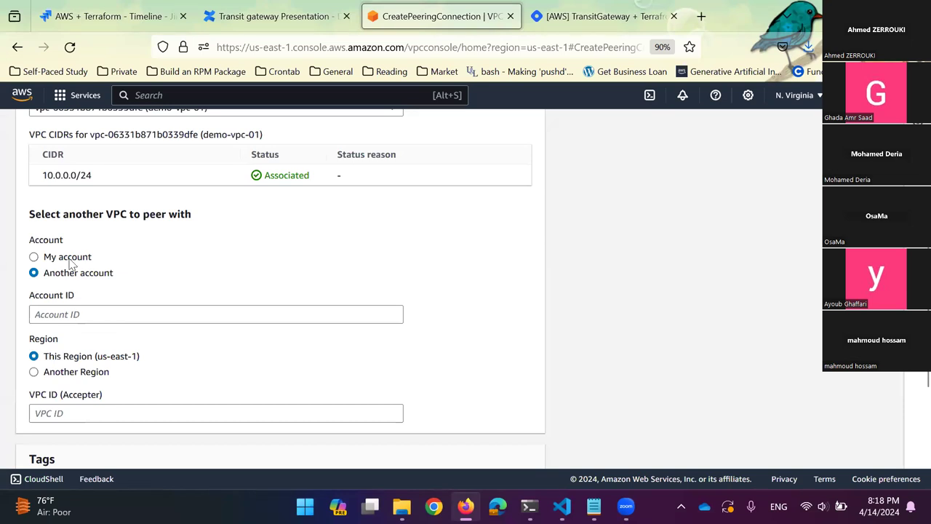
key("Up")
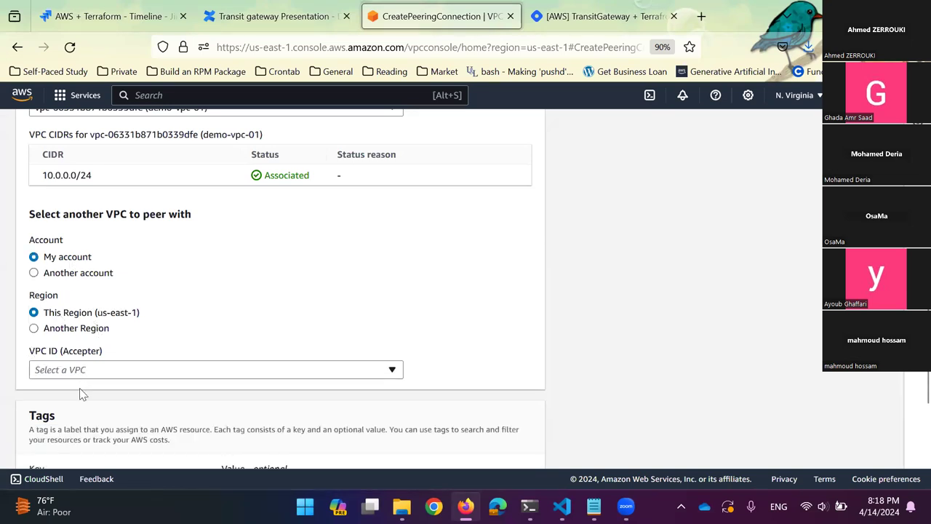
left_click(174, 367)
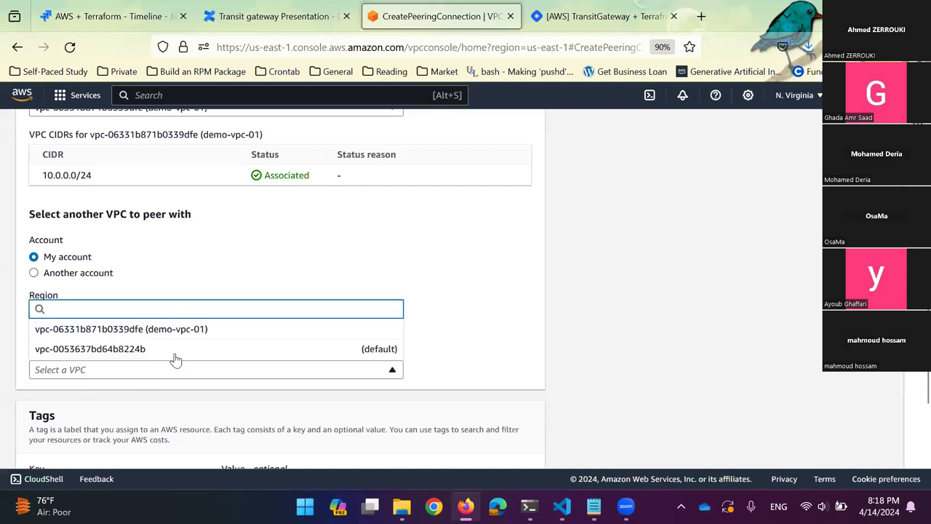
left_click(220, 344)
left_click(503, 451)
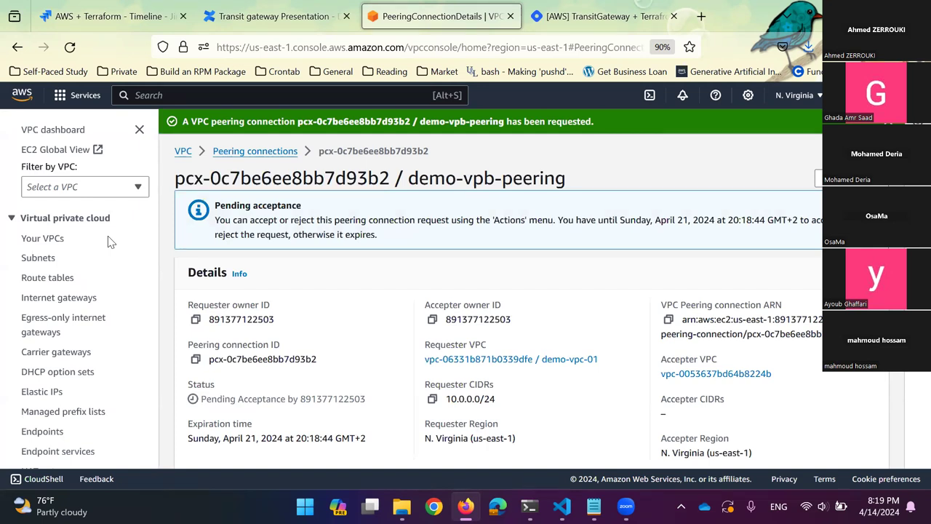
Find demo-vpb-peering in the list of peering connections and open its details page
scroll(103, 259, "down", 2)
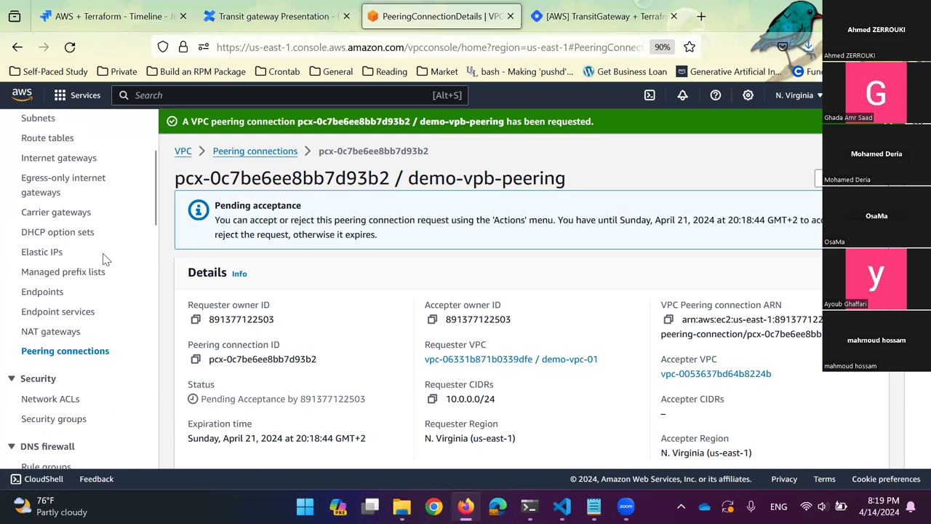
left_click(85, 358)
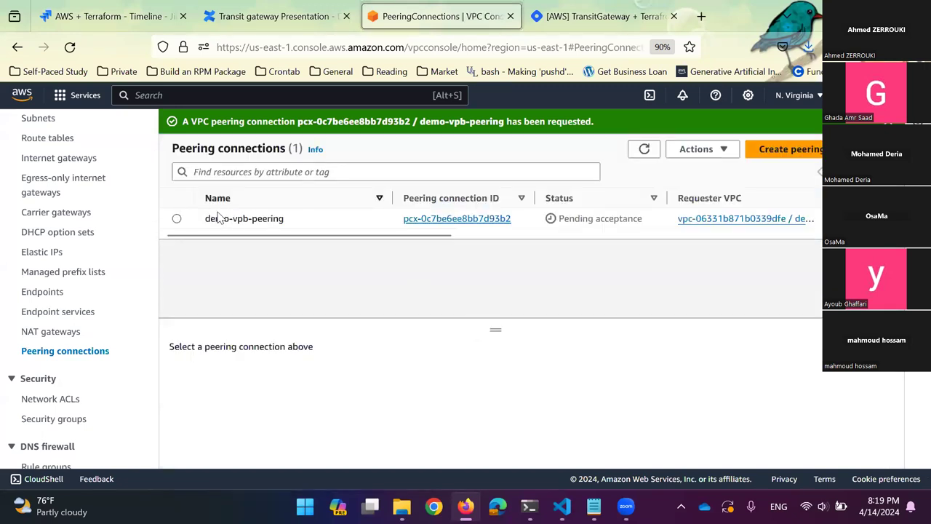
left_click(289, 222)
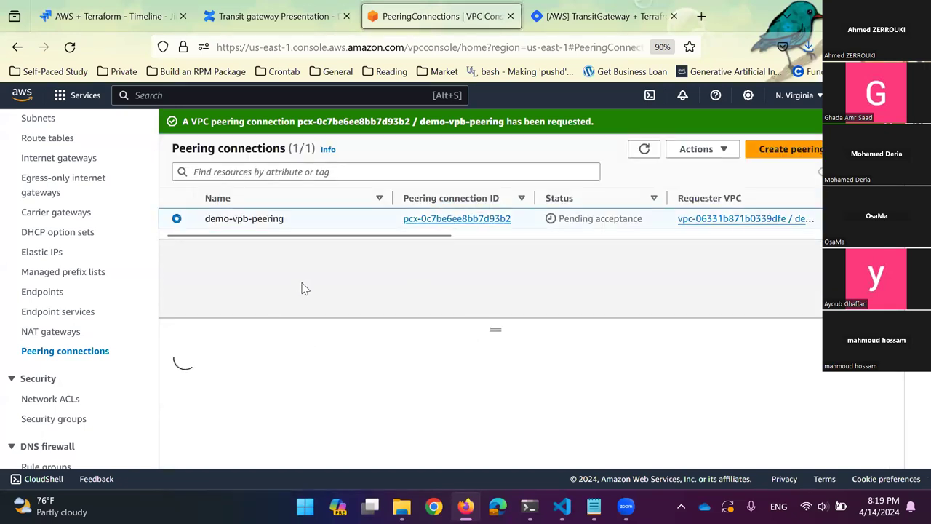
left_click_drag(432, 236, 503, 218)
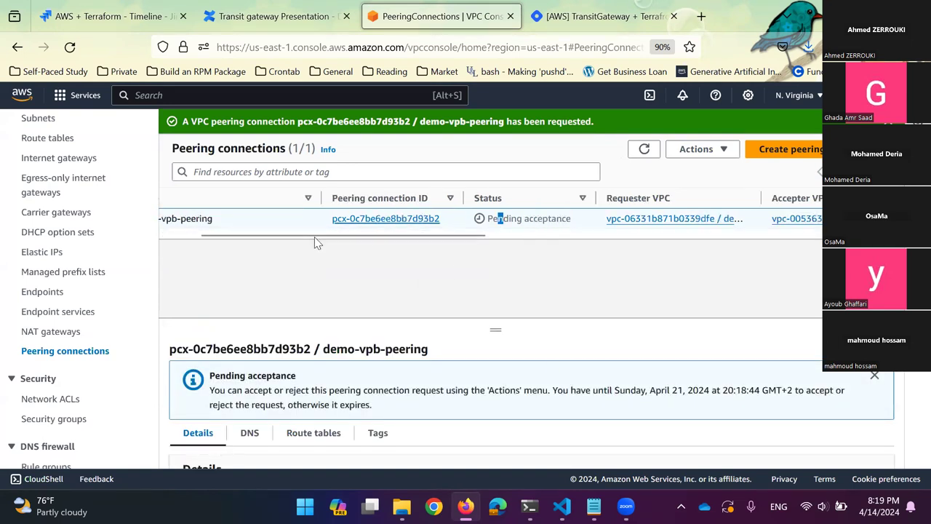
scroll(509, 211, "left", 5)
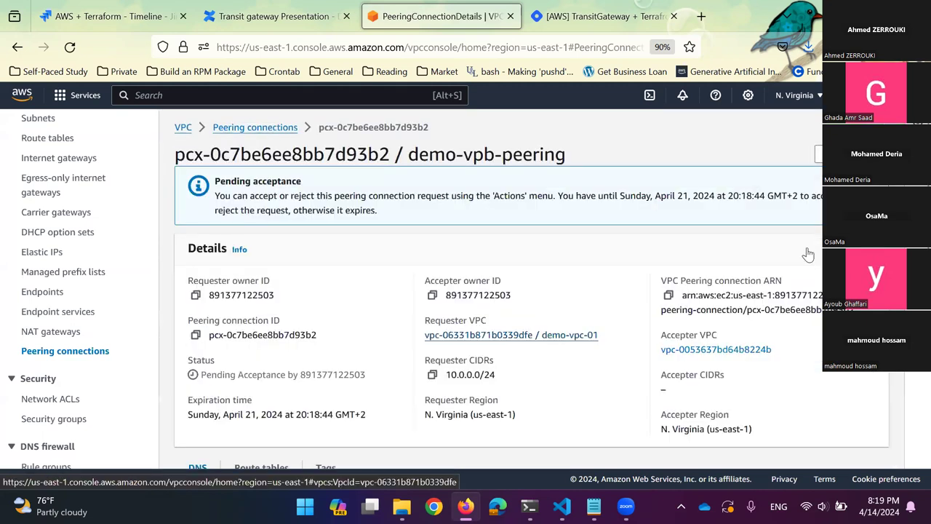
Review the actions available for demo-vpb-peering, both on its details page and in the peering connections list
left_click(816, 153)
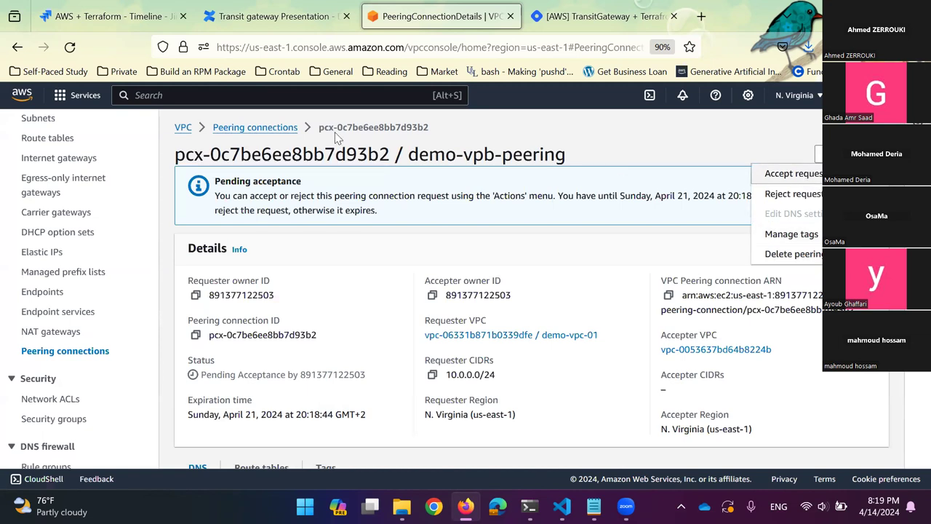
left_click(227, 128)
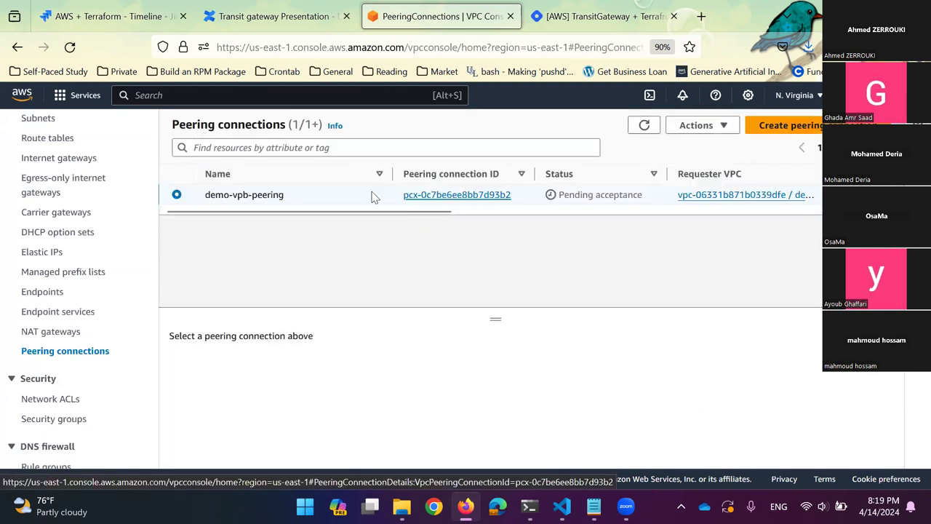
left_click(716, 126)
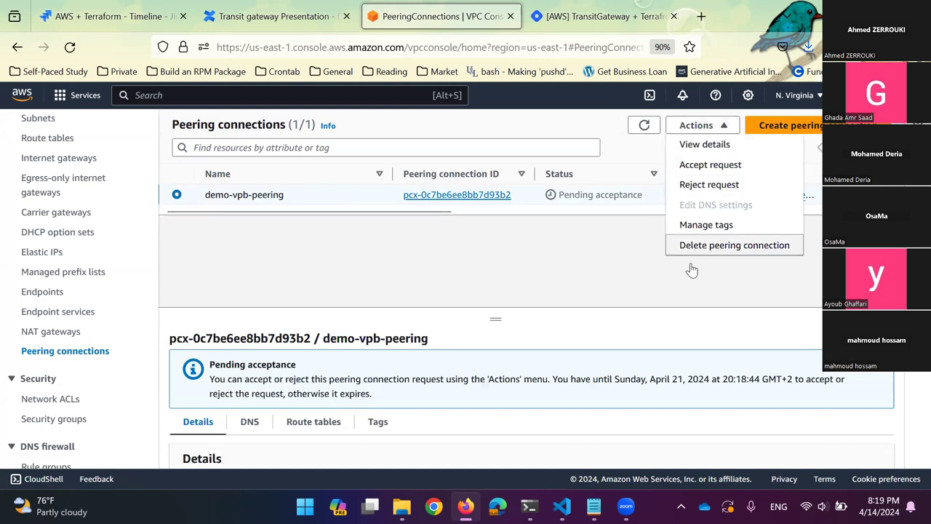
left_click(623, 259)
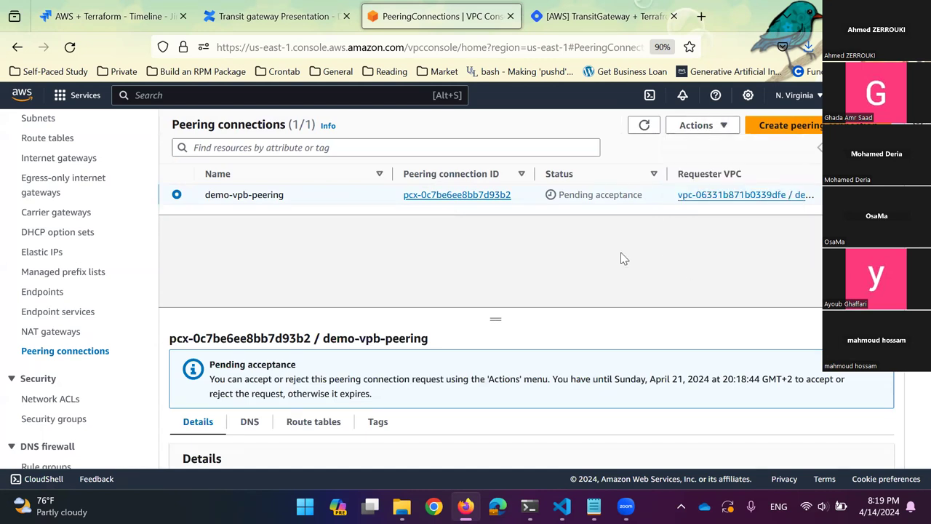
Delete the demo-vpb-peering peering connection, confirming the deletion with the word delete
key("Return")
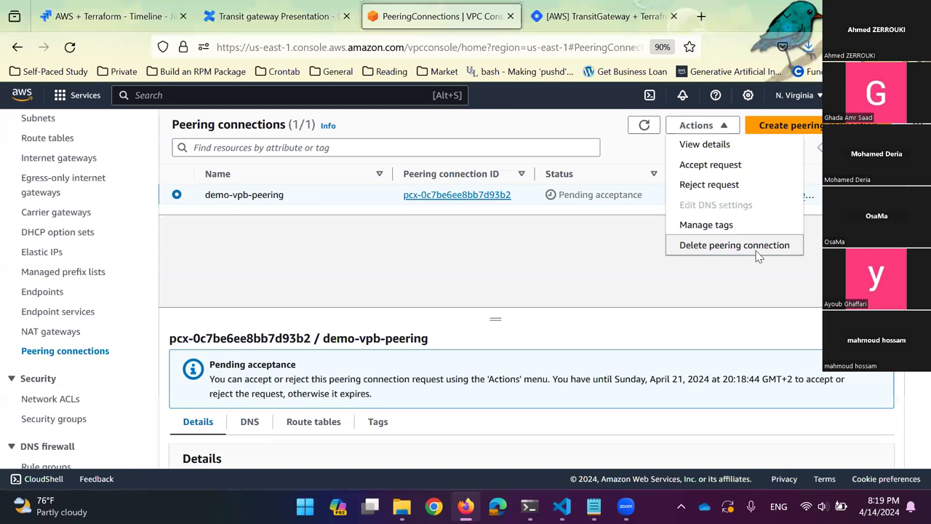
key("Return")
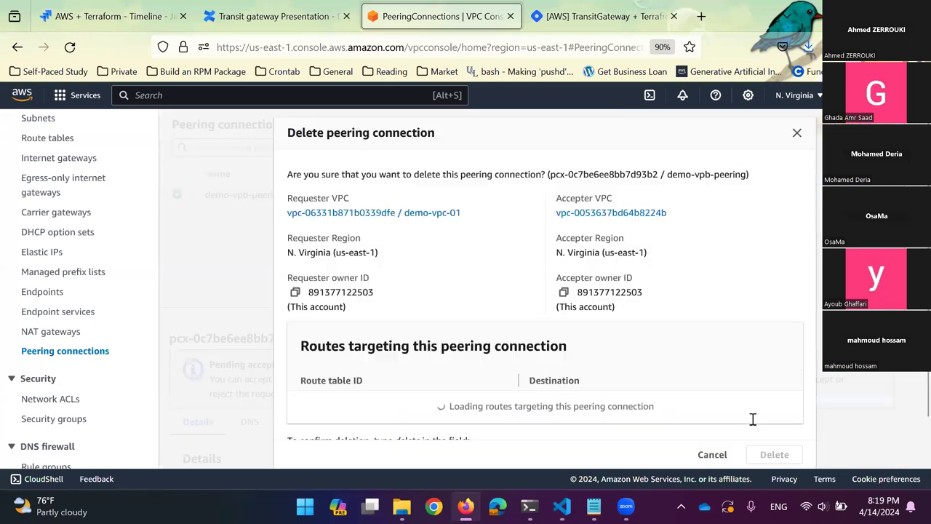
type("delete")
key("BackSpace")
key("BackSpace")
key("BackSpace")
key("BackSpace")
type("lete")
scroll(644, 415, "up", 1)
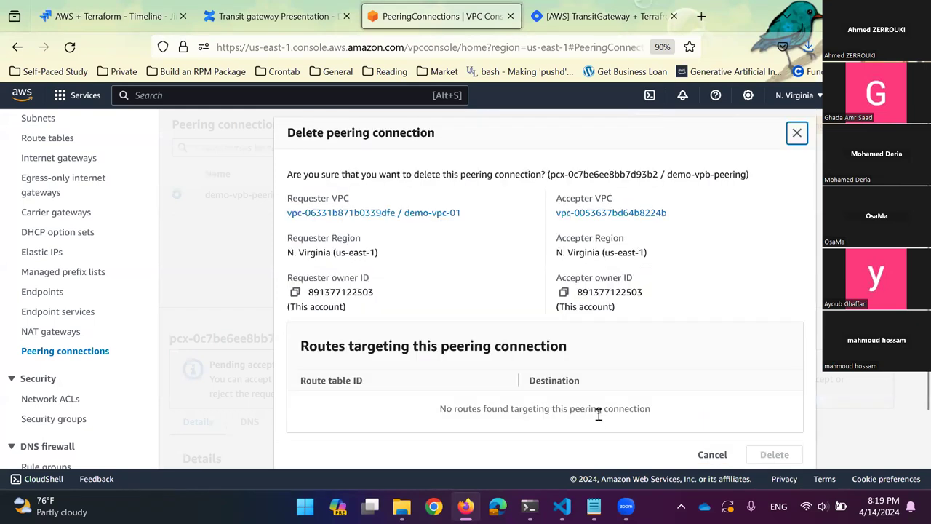
scroll(513, 400, "down", 1)
left_click(507, 409)
key("BackSpace")
key("BackSpace")
key("BackSpace")
type("lete")
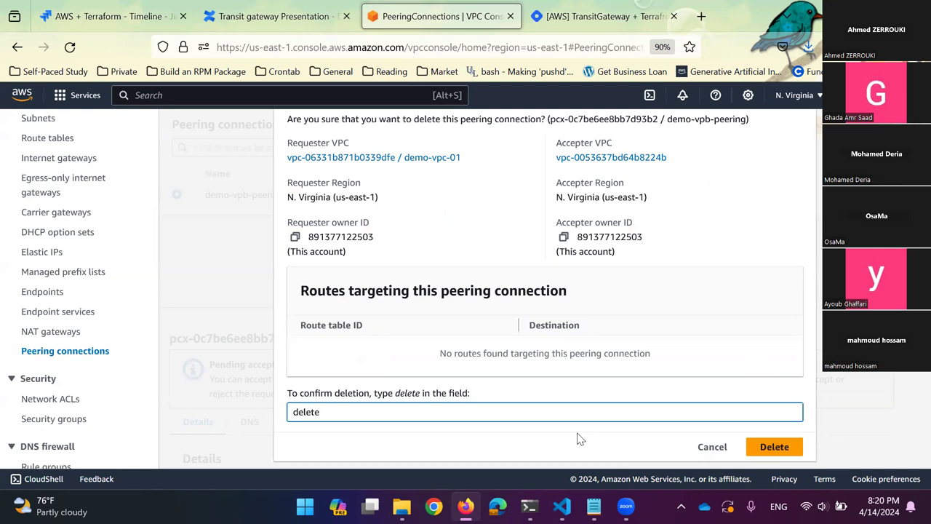
key("Return")
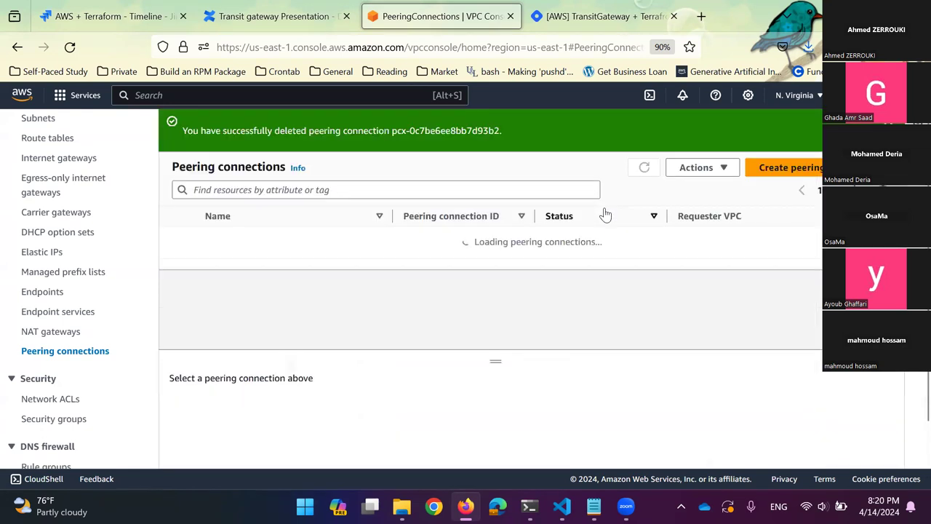
Delete demo-vpc-01 from the VPC list, confirming with delete, and return to the Transit gateway Presentation page
scroll(62, 231, "up", 3)
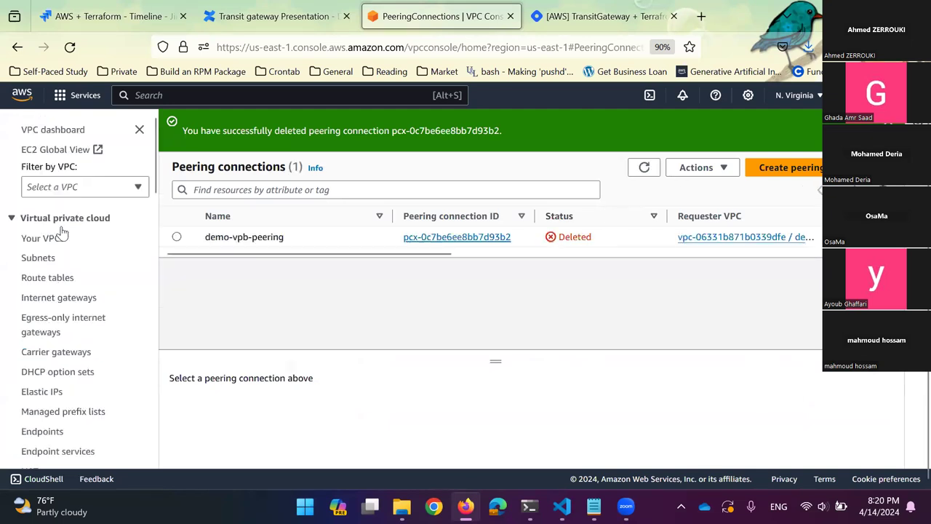
left_click(55, 239)
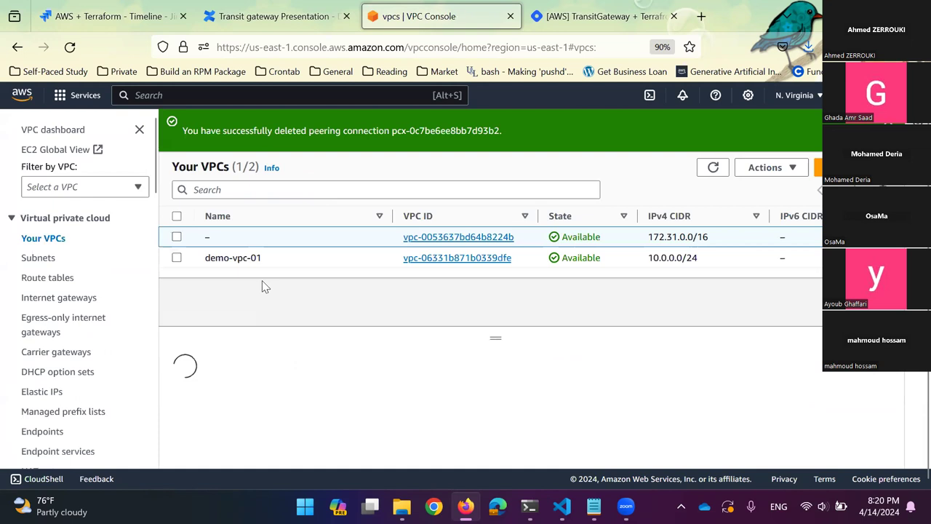
left_click(176, 215)
left_click(176, 194)
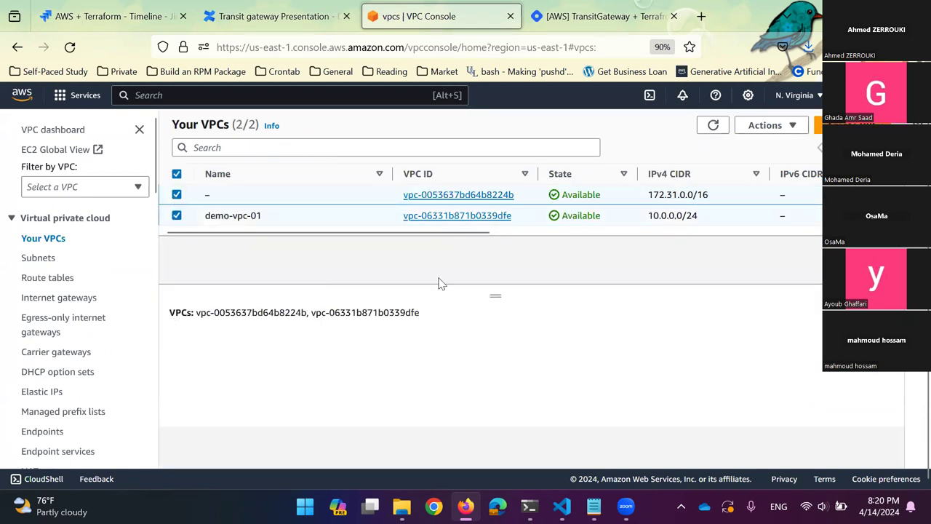
left_click(764, 132)
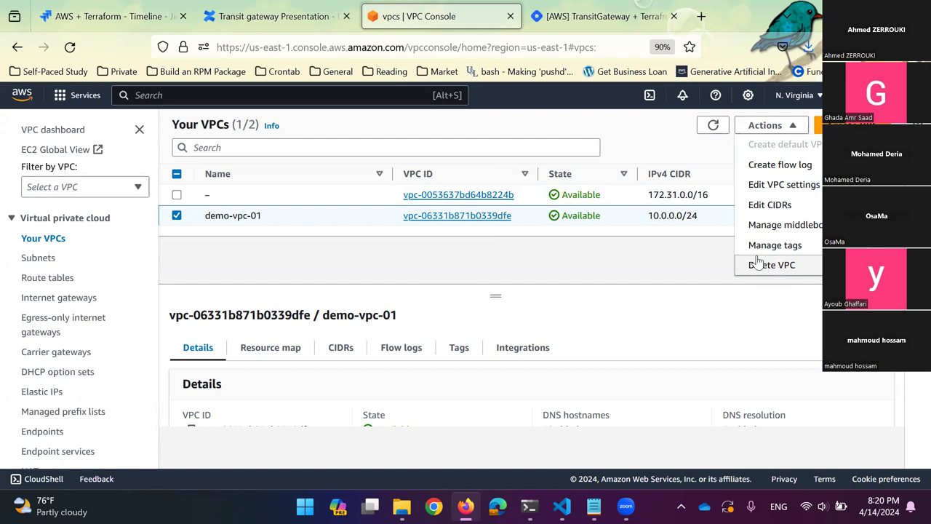
left_click(760, 264)
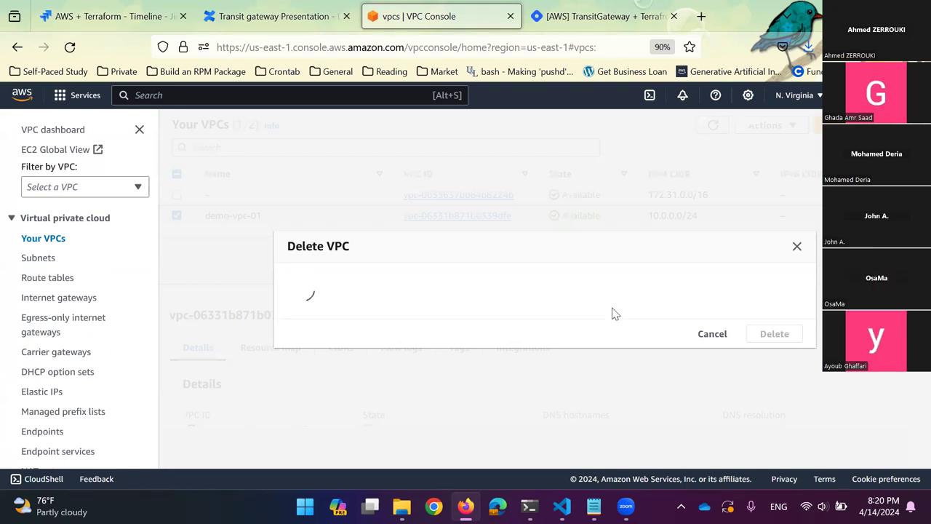
type("delte")
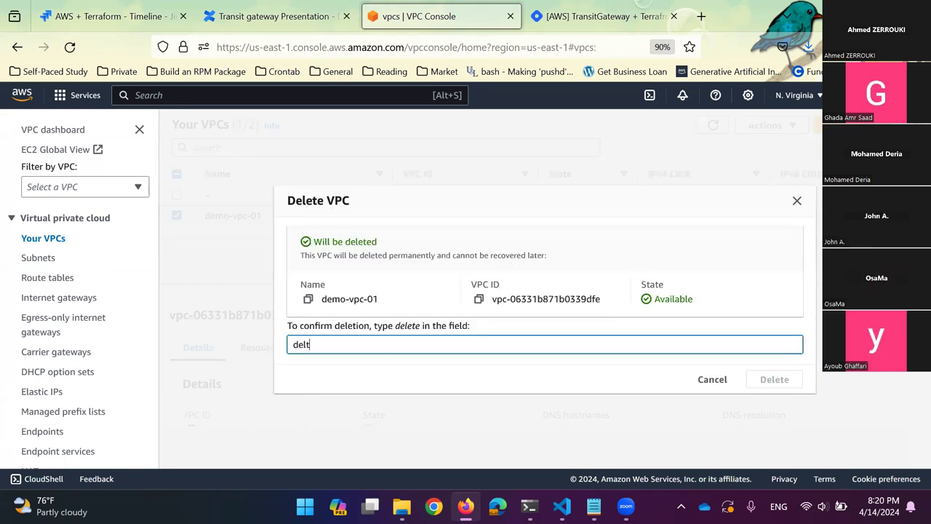
key("BackSpace")
key("BackSpace")
type("ete")
key("Return")
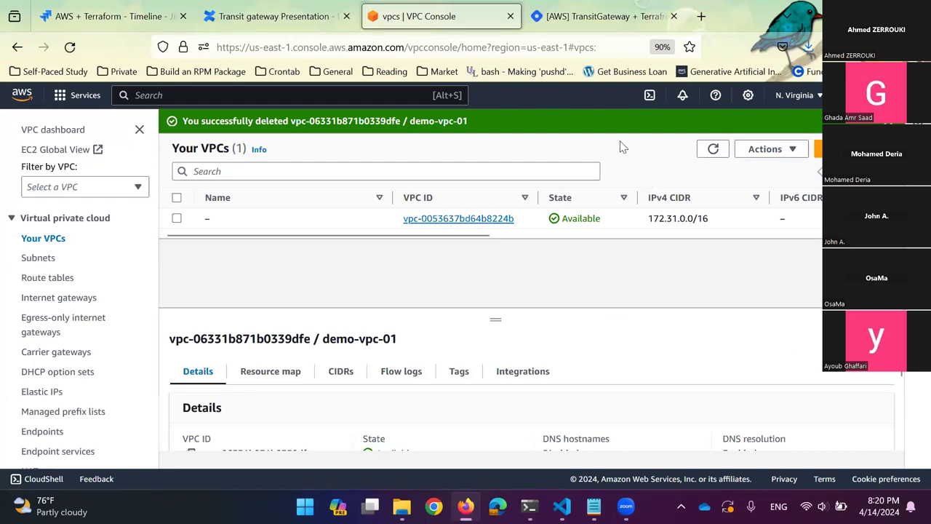
key("ctrl+shift+Tab")
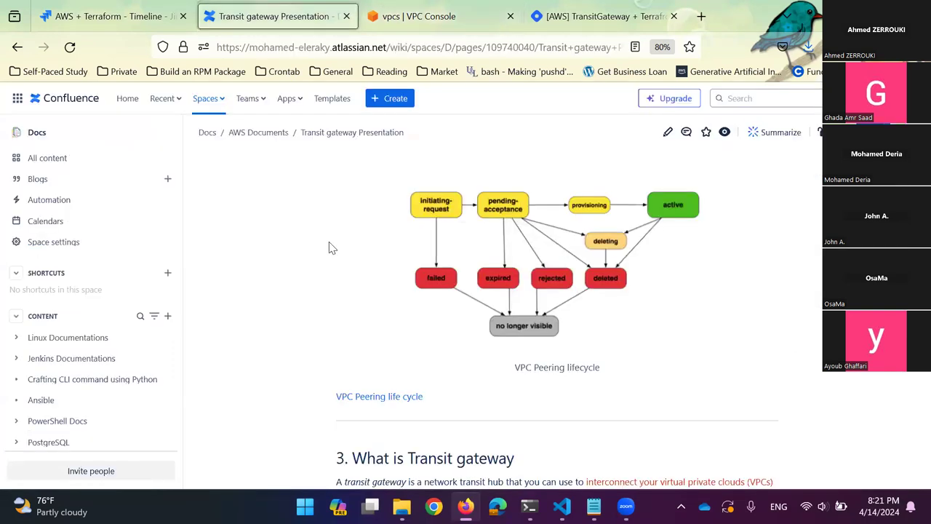
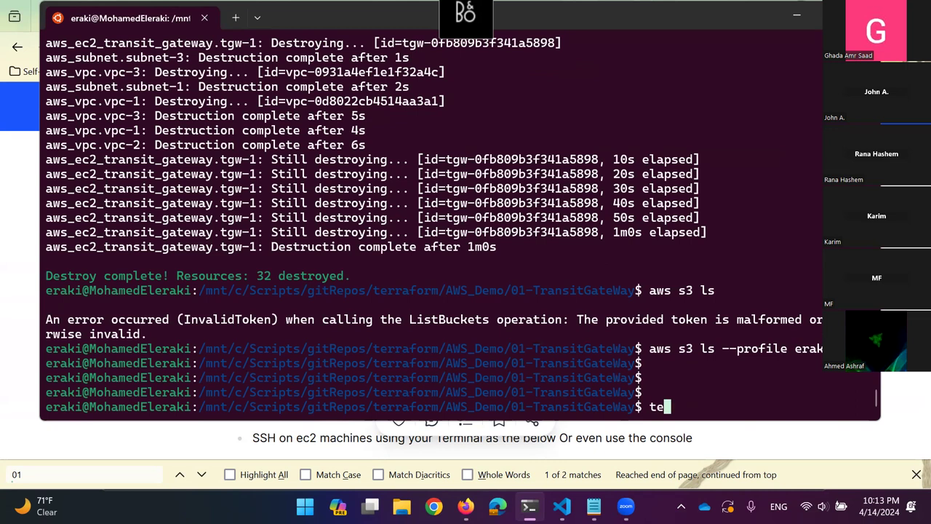
Try to apply the Terraform configuration with terraform apply --var-file=terrafrom-dev.tfvars --auto-approve
type("rraform -")
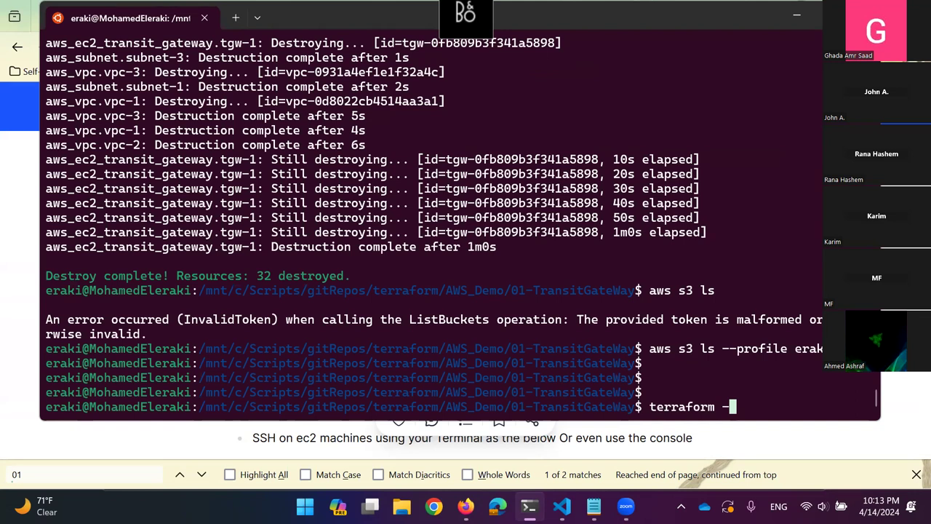
key("BackSpace")
type("apply --var-file=terra")
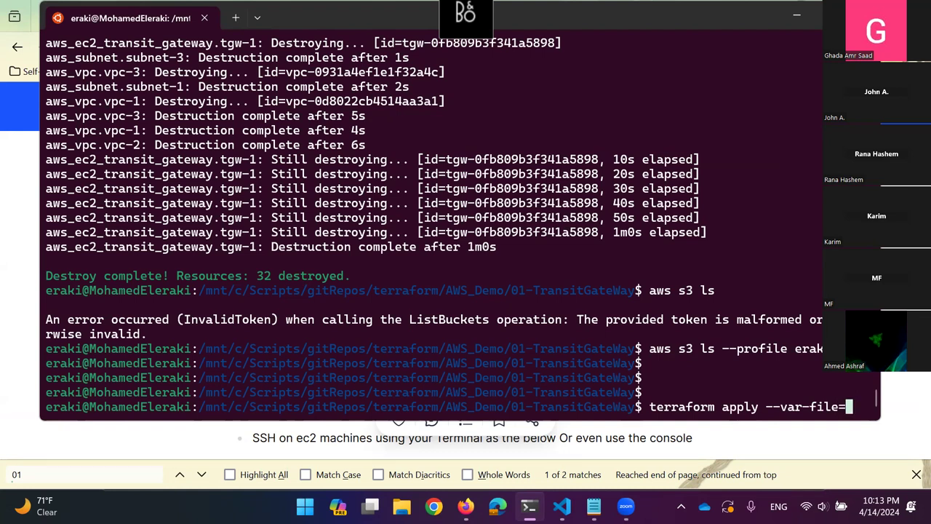
type("from")
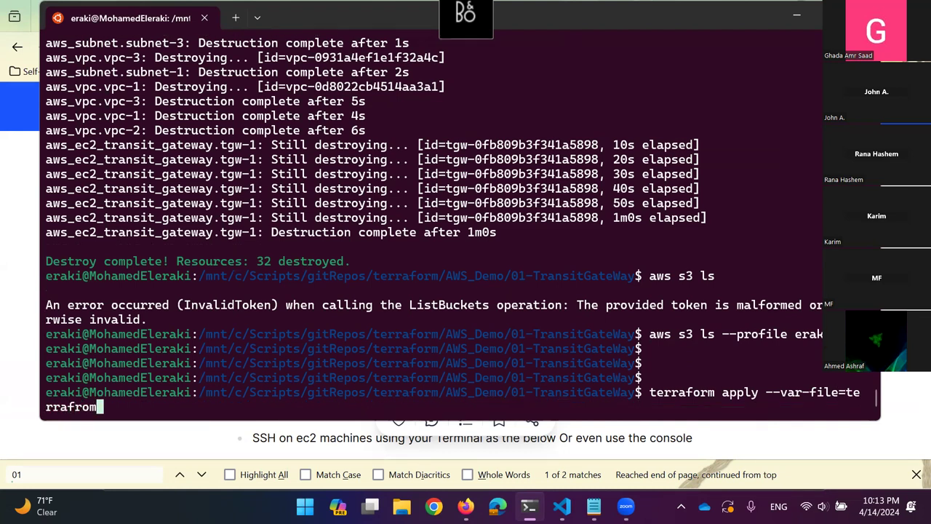
type("-dev.tfvars --auto-approve")
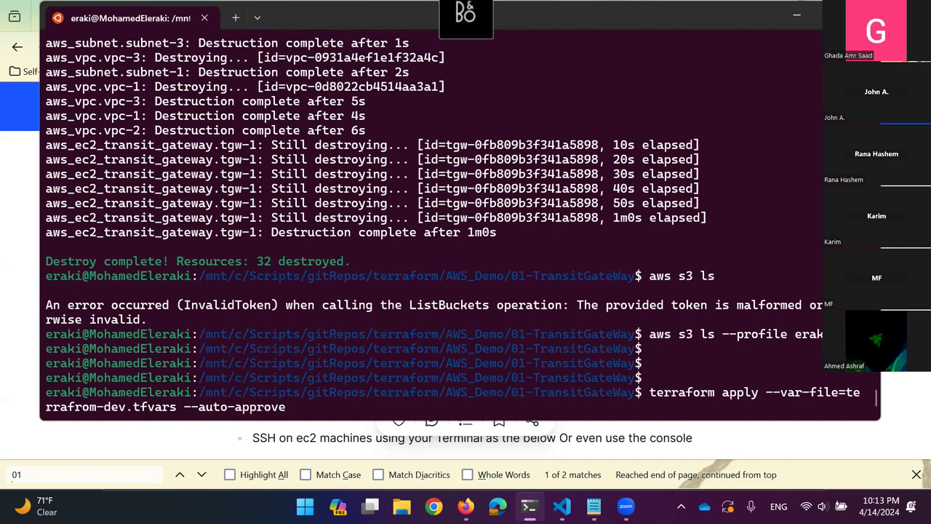
key("Return")
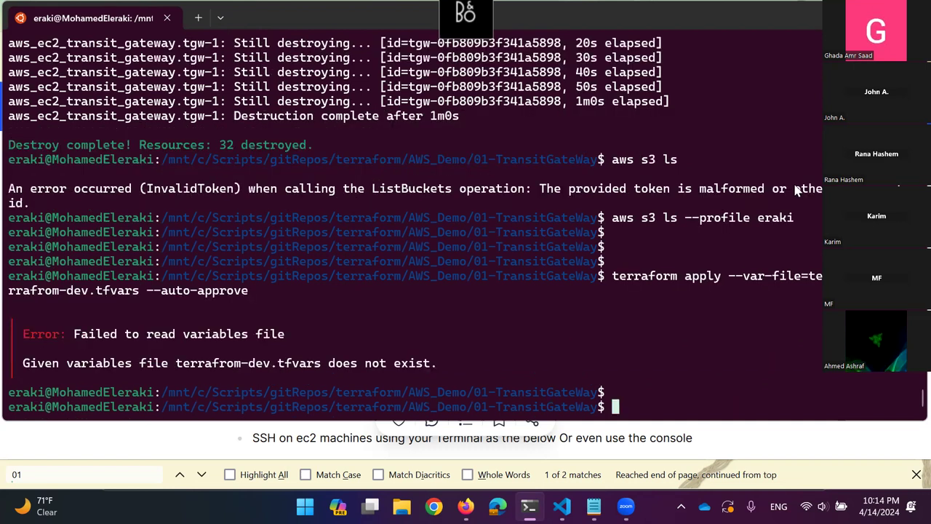
List the project folder's files and rerun the apply command with the variables file corrected to terraform-dev.tfvars
type("ls")
key("Return")
key("Up")
key("Up")
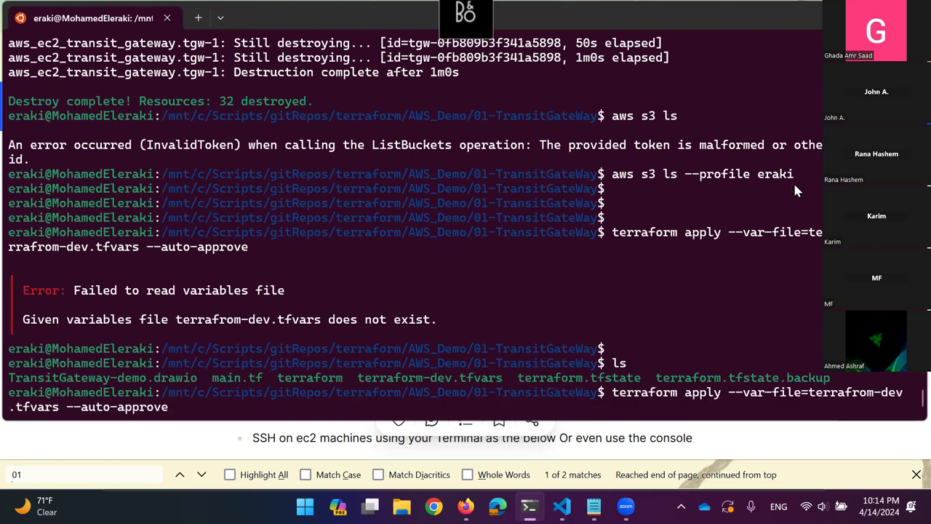
key("Left")
key("Left")
key("Left")
key("Left")
key("Left")
key("Left")
key("Left")
key("Left")
key("Left")
key("Left")
key("Left")
key("Left")
key("Left")
key("Left")
key("Left")
key("Left")
key("Left")
key("Left")
key("Left")
key("Left")
key("Left")
key("Left")
key("Left")
key("Left")
key("Left")
key("Left")
key("Left")
key("Left")
key("Left")
key("Left")
key("Right")
key("Right")
key("Right")
key("BackSpace")
key("BackSpace")
type("or")
key("Return")
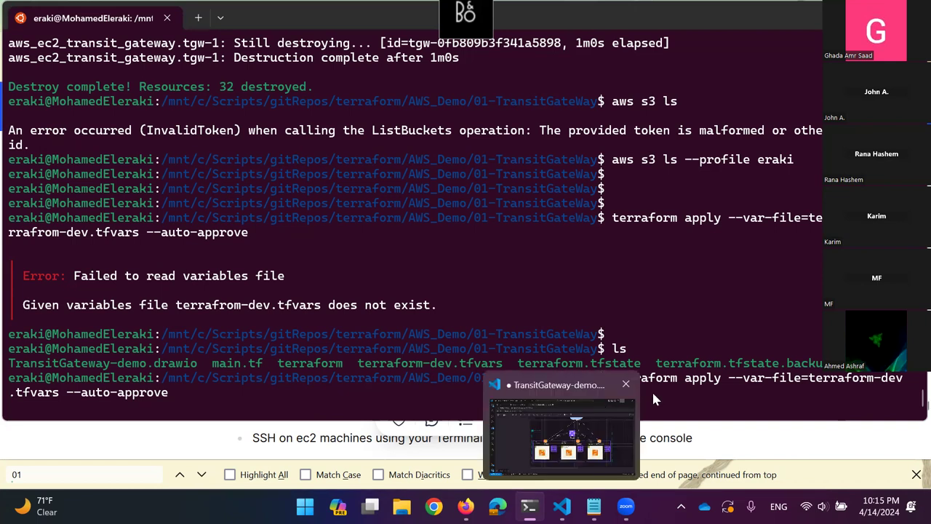
Review the subnet, VPC and security group resources planned for creation in the Terraform output
left_click_drag(683, 386, 736, 382)
left_click(742, 385)
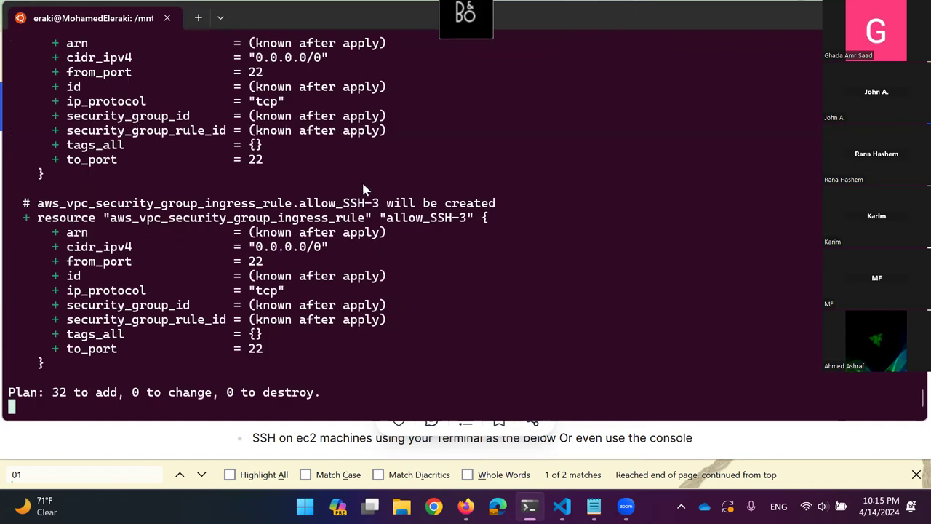
scroll(365, 194, "up", 6)
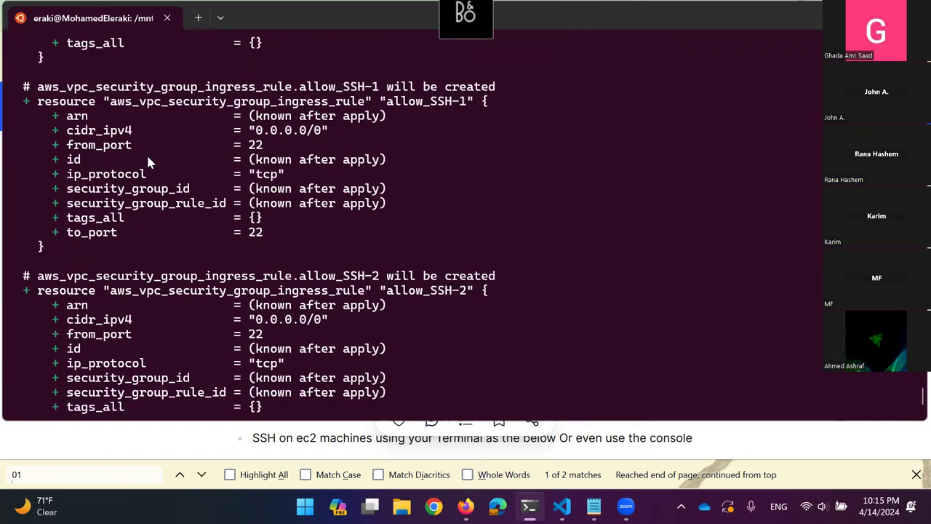
scroll(147, 158, "up", 20)
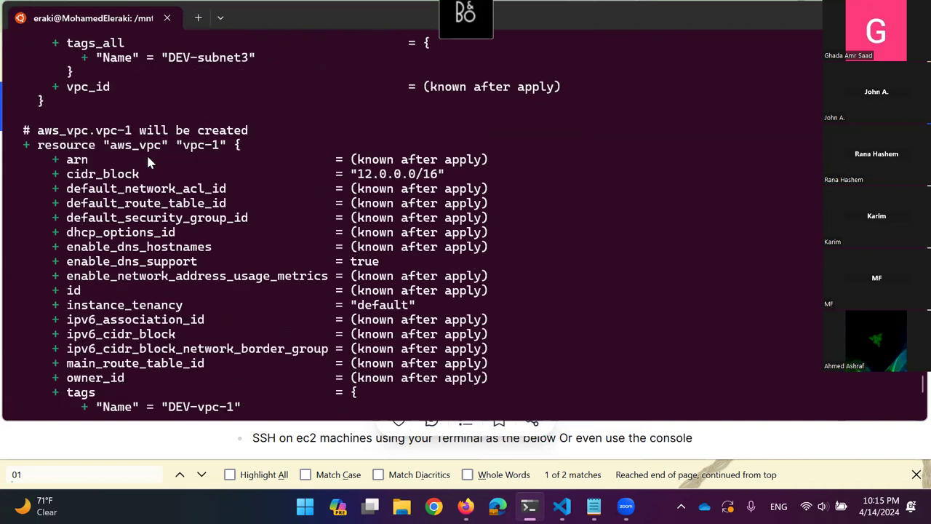
scroll(147, 161, "up", 7)
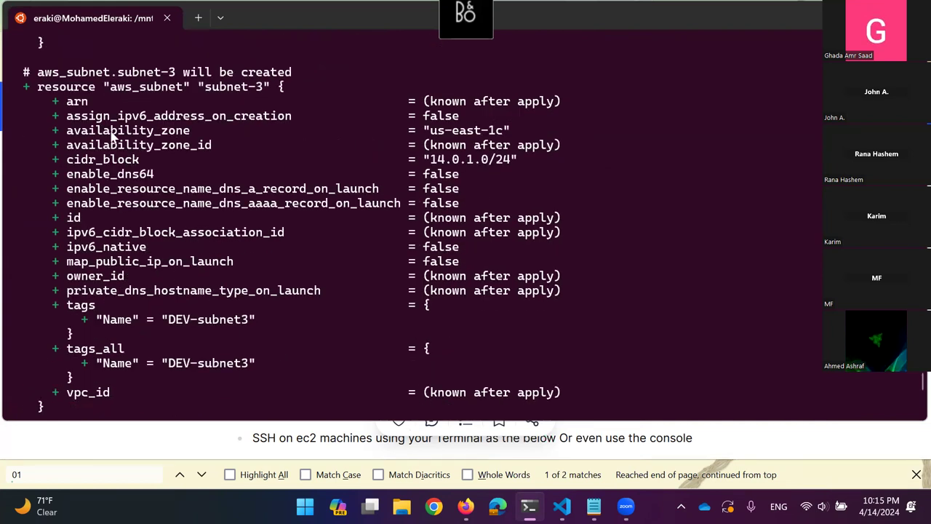
left_click_drag(55, 103, 56, 108)
scroll(522, 186, "down", 20)
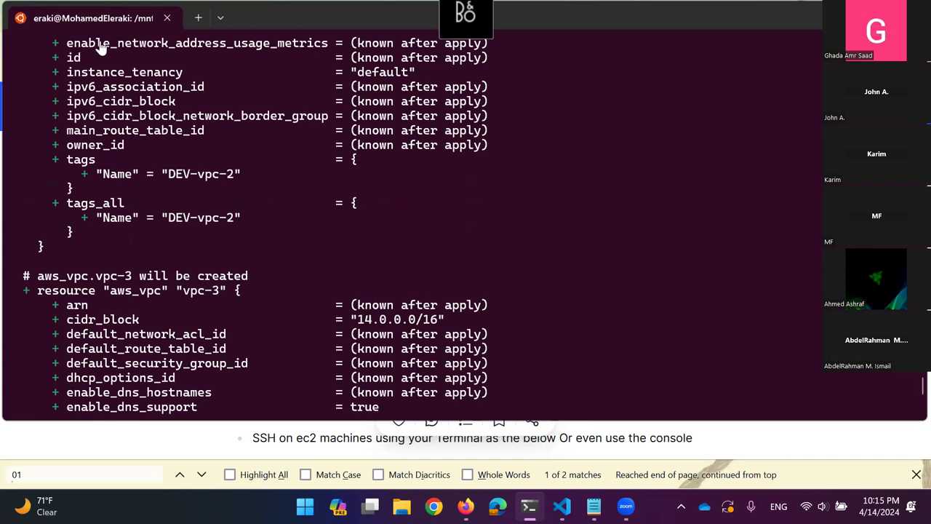
Switch to VS Code, examine the cidr_block variable of subnet-2 in main.tf, and return to the terminal
key("alt+Tab")
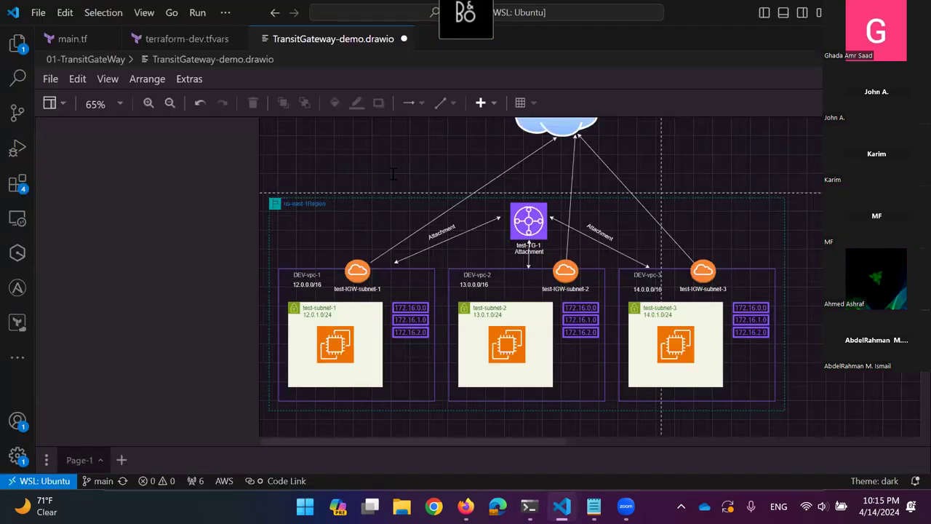
key("ctrl+Tab")
left_click(432, 179)
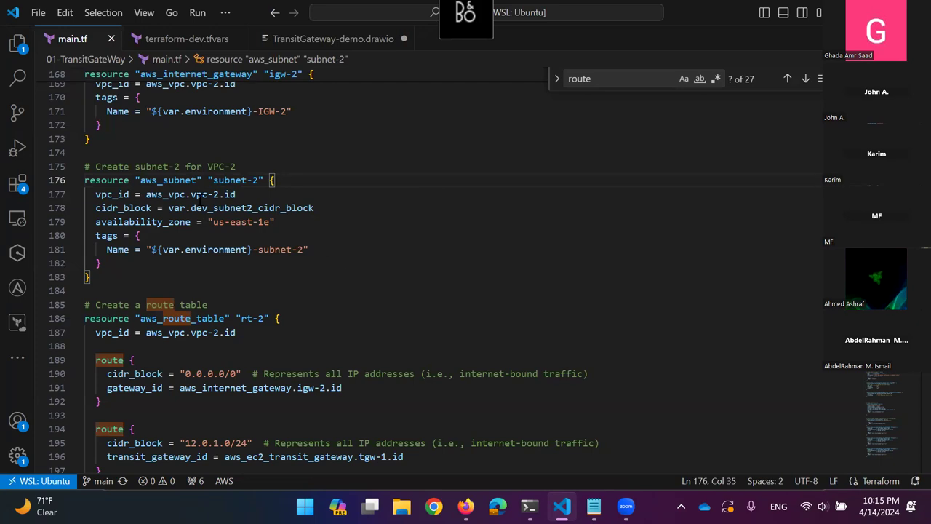
double_click(248, 208)
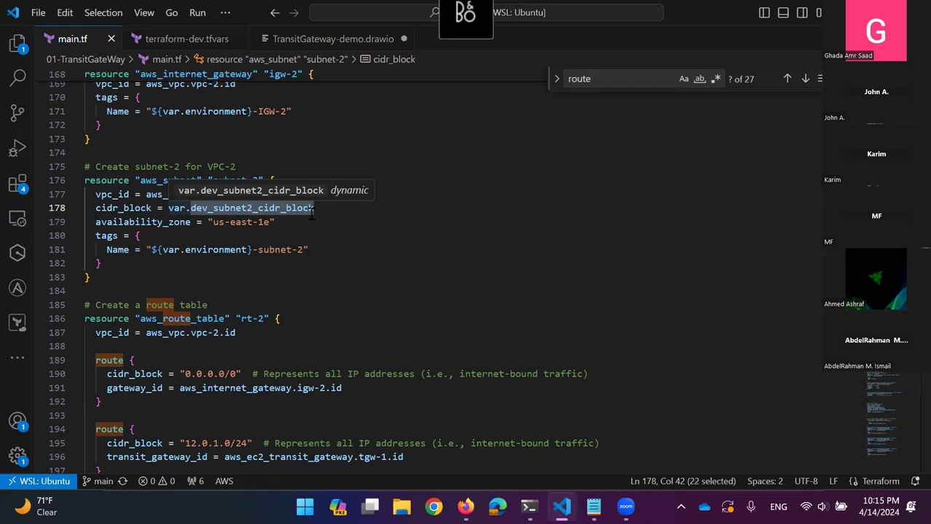
key("BackSpace")
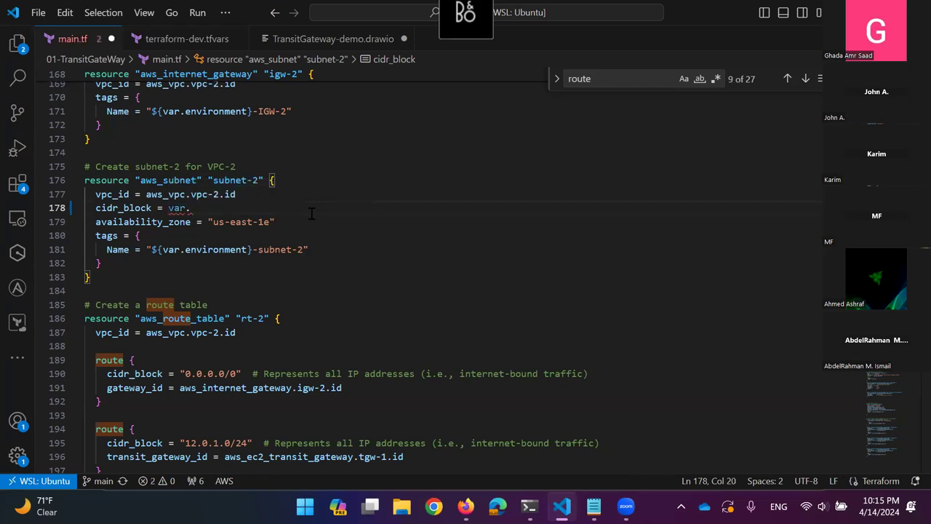
key("ctrl+z")
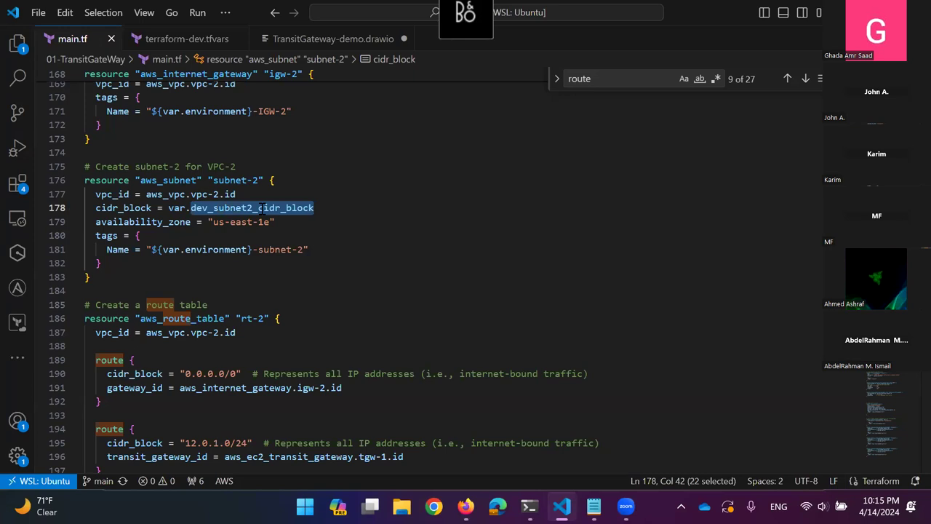
left_click(364, 208)
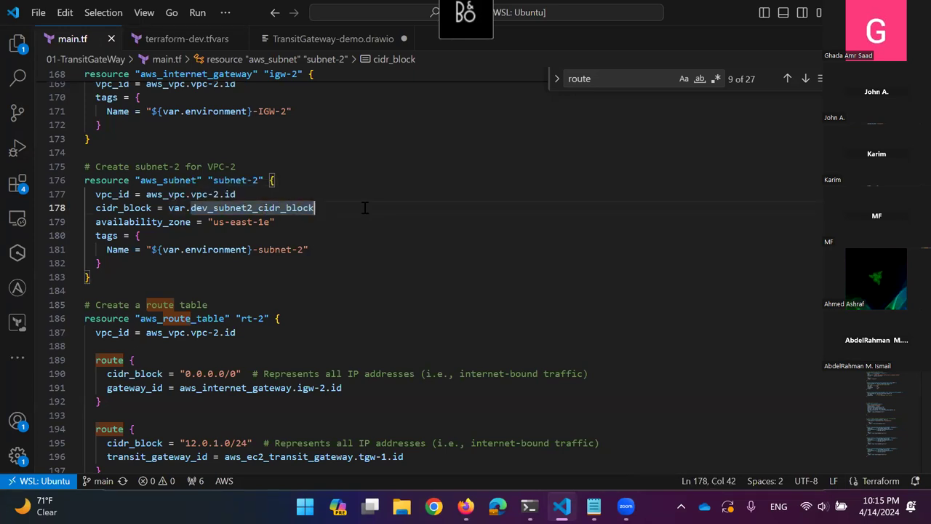
key("super+Down")
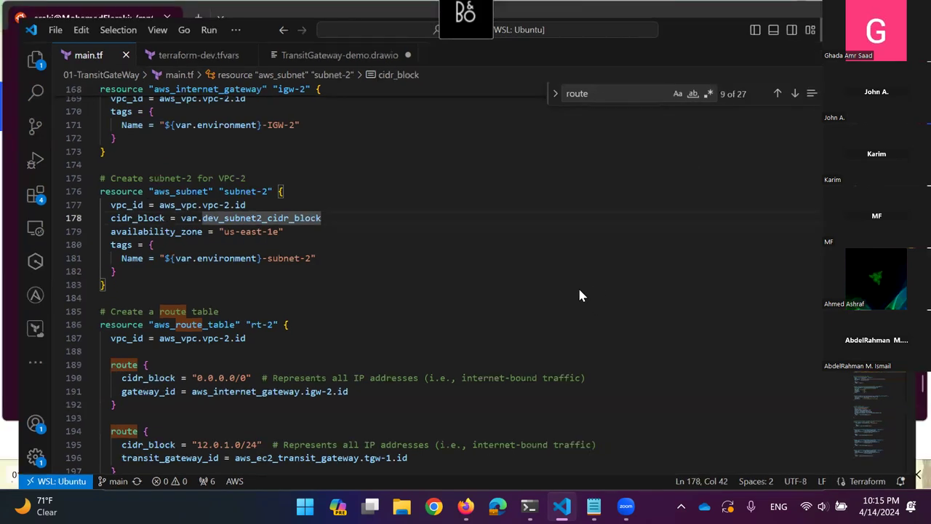
key("super+Down")
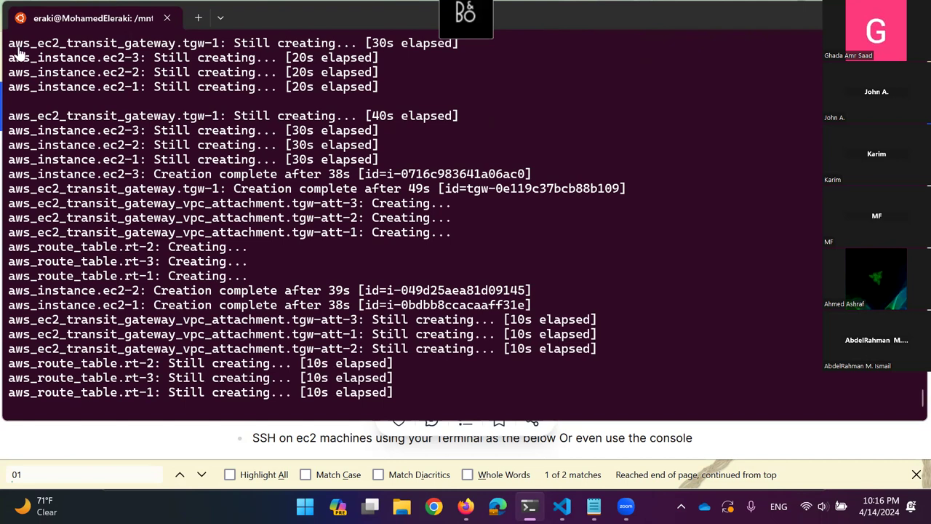
Switch to VS Code and open terraform.tfstate from the 01-TransitGateWay folder
key("alt+Tab")
left_click(114, 260)
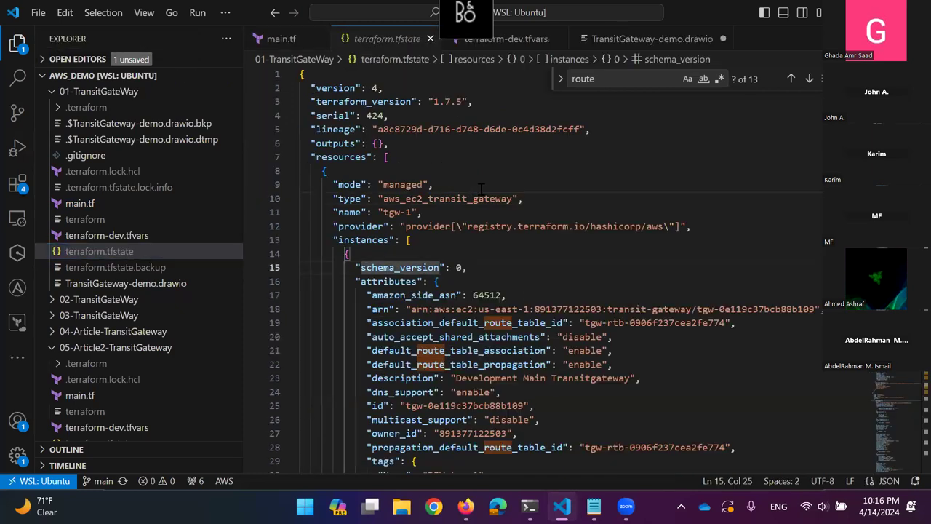
Examine the tgw-1 transit gateway attributes and the VPC attachment entries in terraform.tfstate
scroll(481, 190, "down", 3)
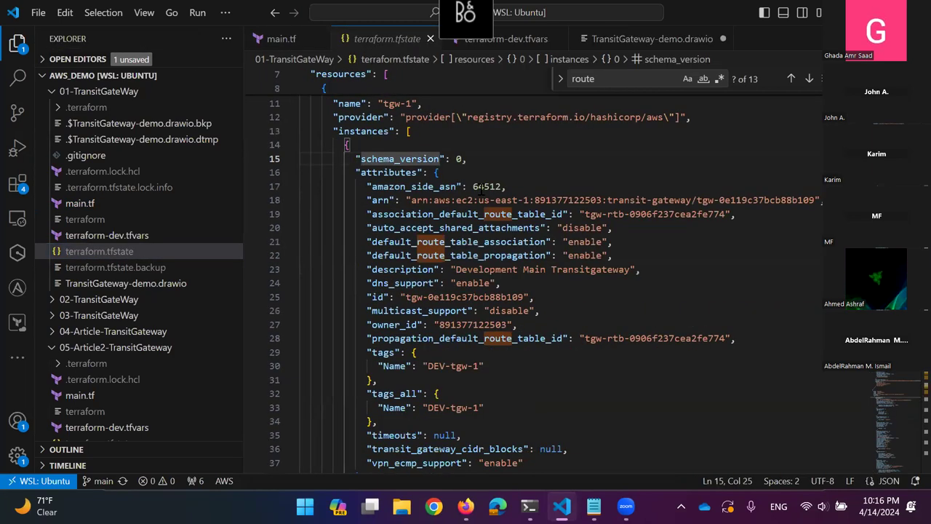
scroll(490, 211, "down", 3)
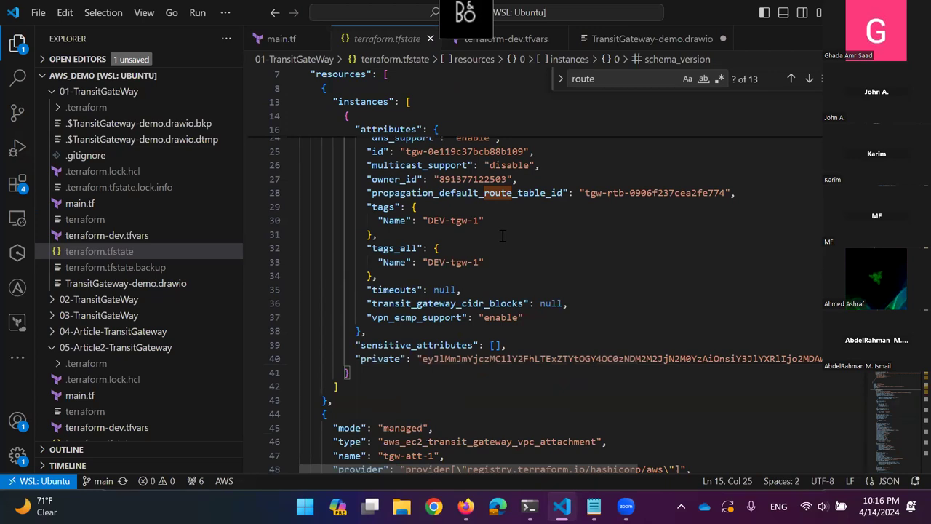
scroll(502, 235, "down", 6)
scroll(420, 232, "up", 3)
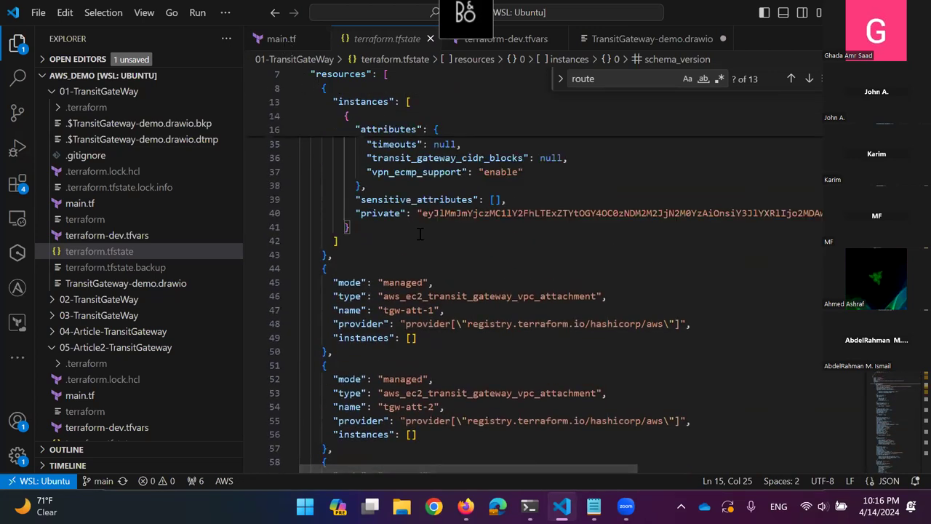
Switch to main.tf and highlight the .dev_subnet2_cidr_block reference in the cidr_block line of subnet-2
key("ctrl+Tab")
left_click_drag(540, 208, 405, 209)
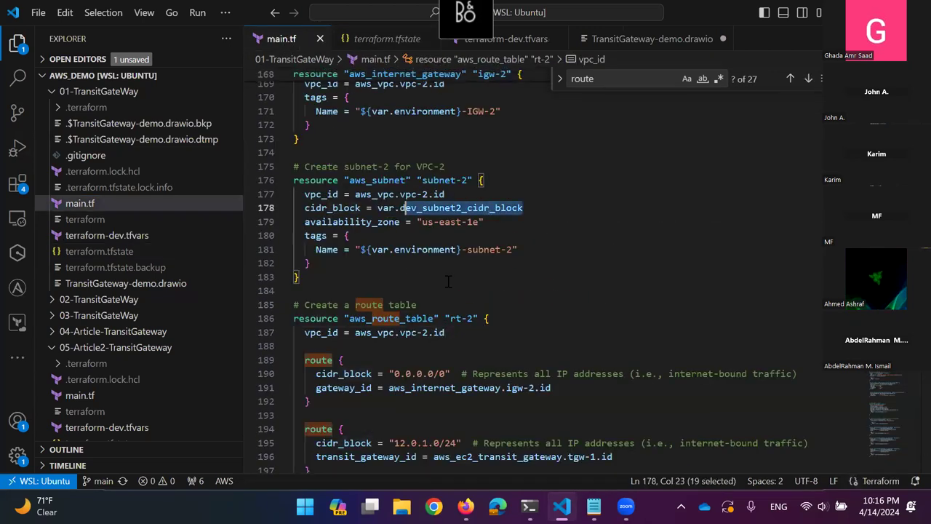
key("shift+Left")
key("shift+Left")
key("shift+Left")
key("shift+Left")
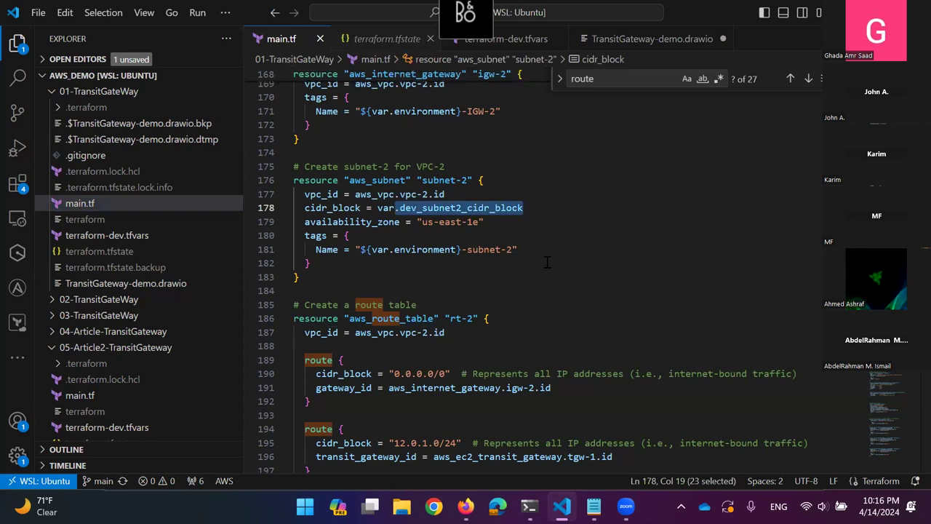
Check terraform.tfstate again, return to main.tf, and highlight the whole subnet-2 resource block for VPC-2
key("ctrl+Tab")
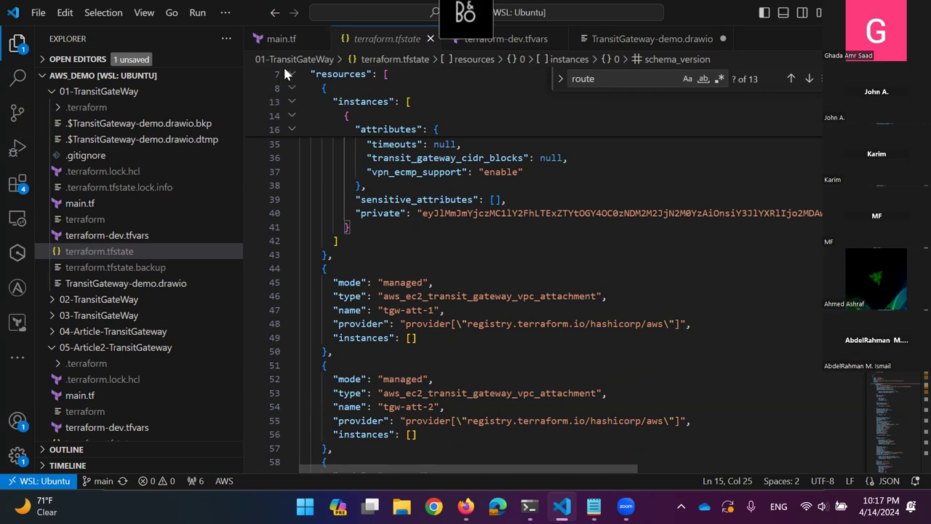
left_click(282, 42)
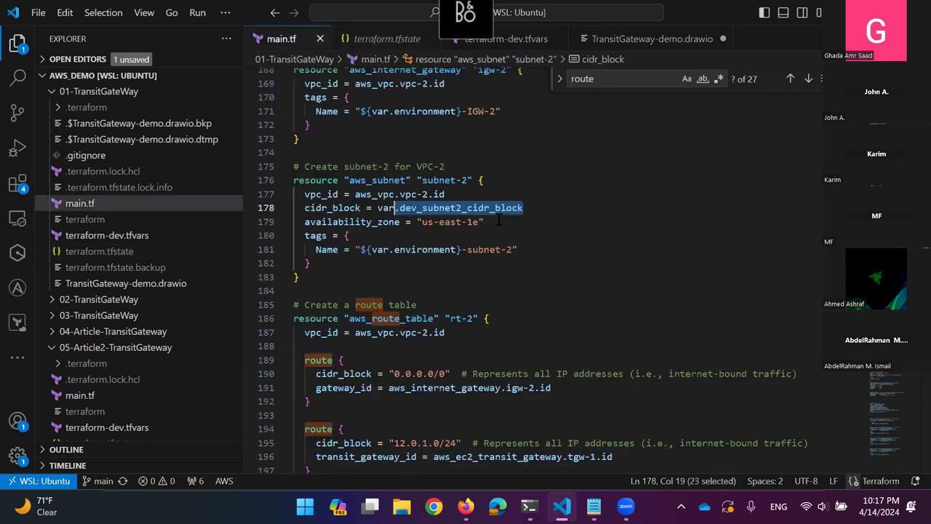
left_click(548, 268)
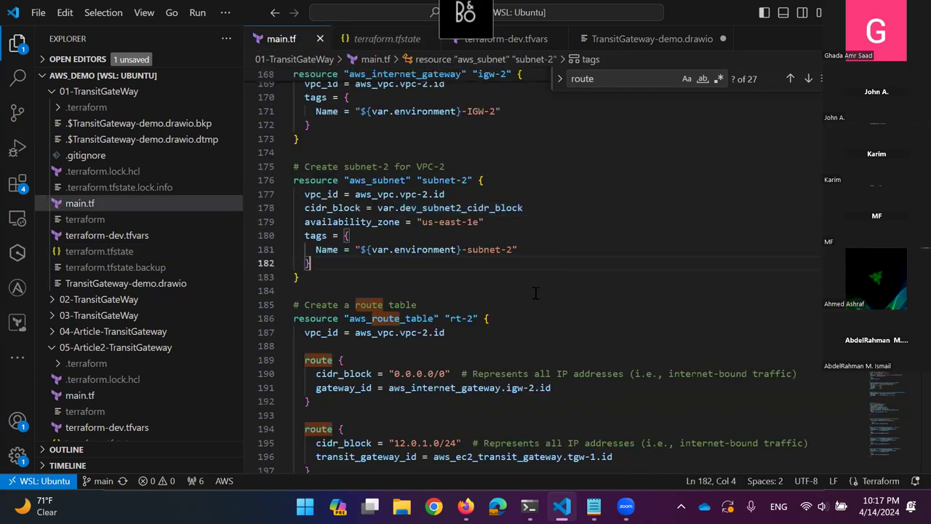
left_click(535, 293)
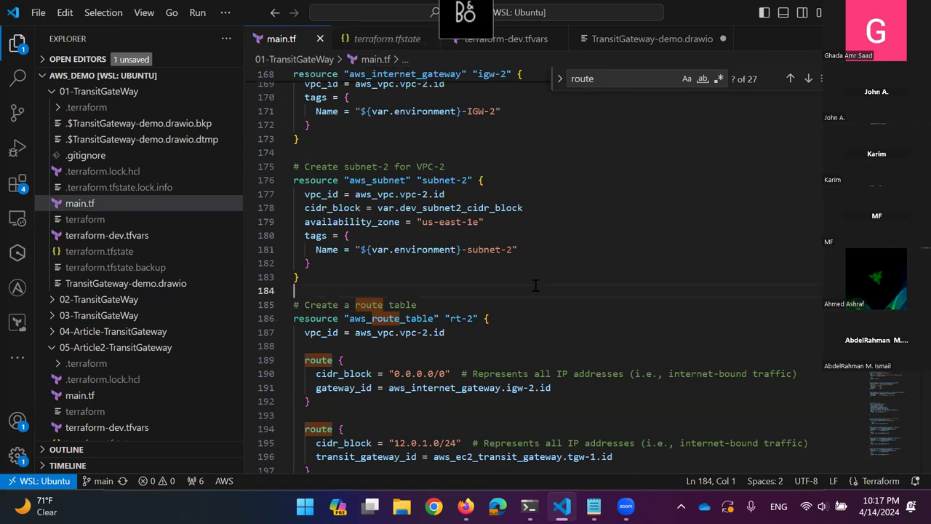
left_click_drag(306, 283, 293, 165)
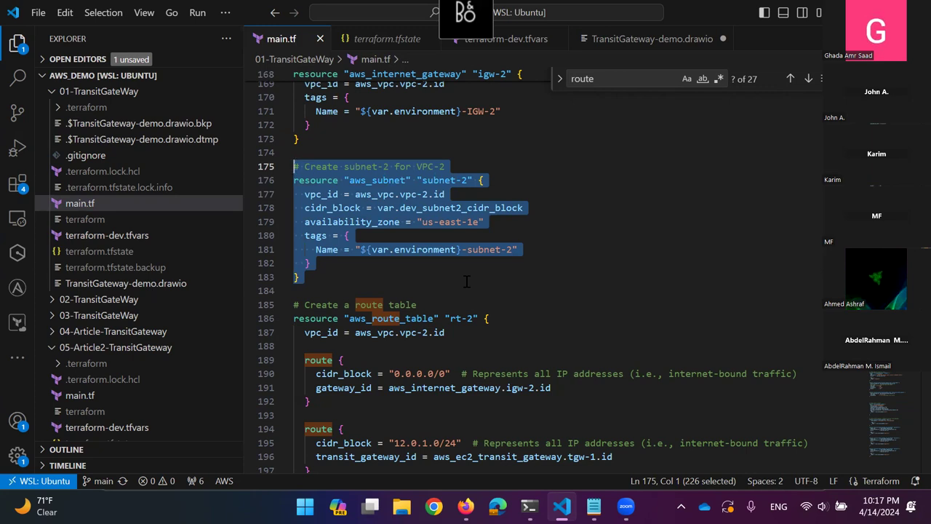
left_click(466, 281)
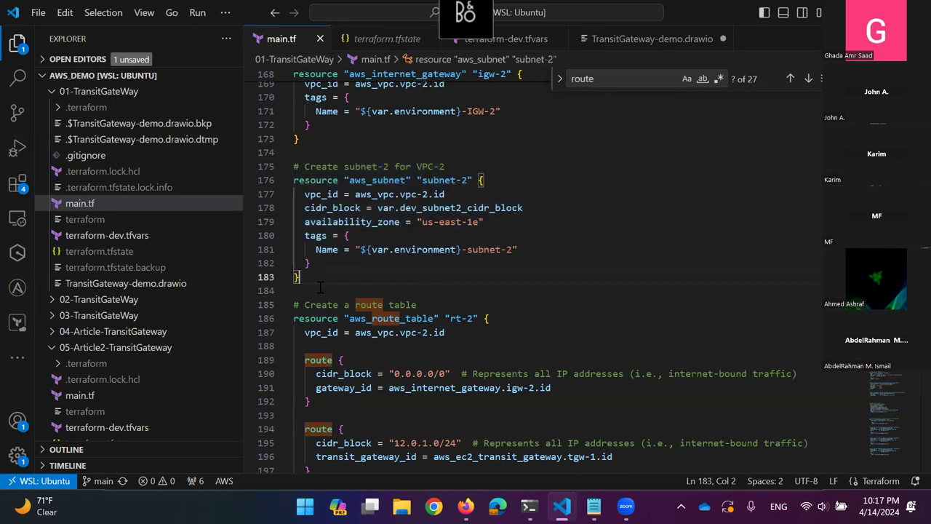
View terraform.tfstate, delete the subnet-2 resource block from main.tf, and undo the deletion
left_click(387, 39)
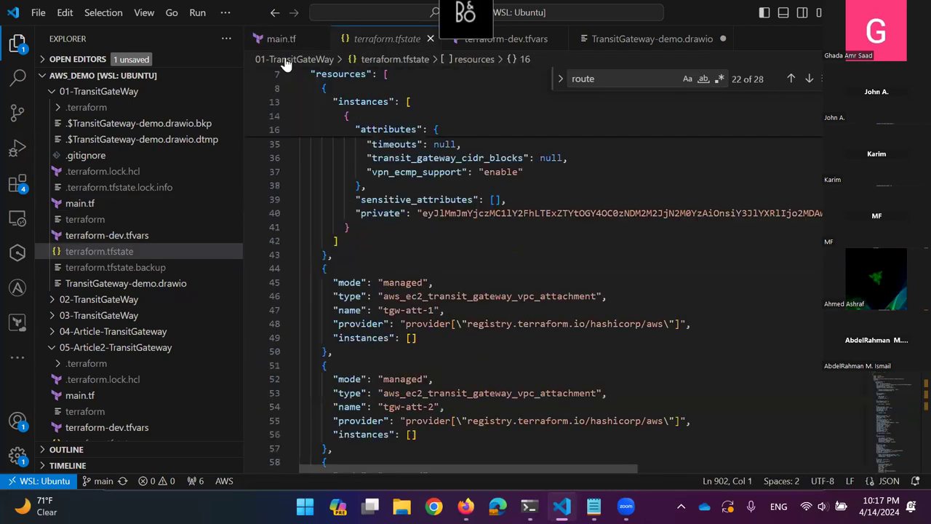
key("ctrl+Tab")
left_click_drag(299, 277, 293, 167)
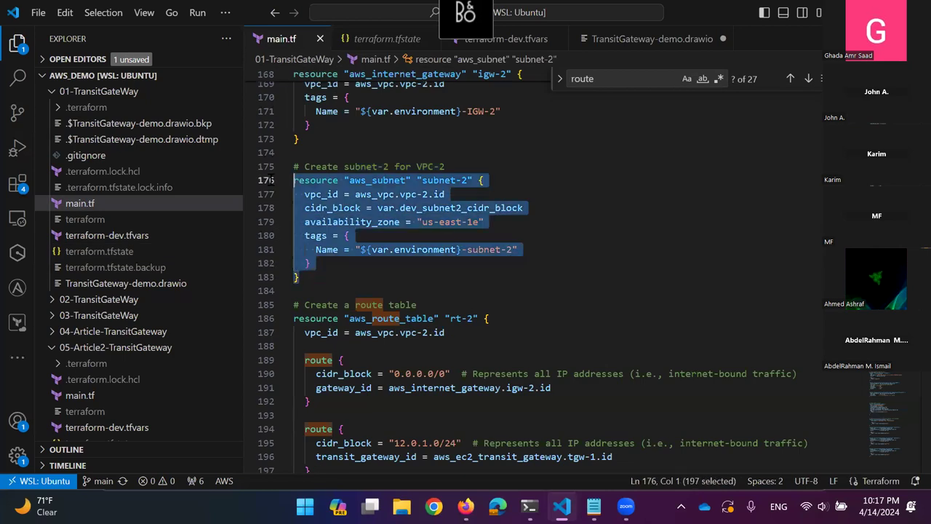
key("BackSpace")
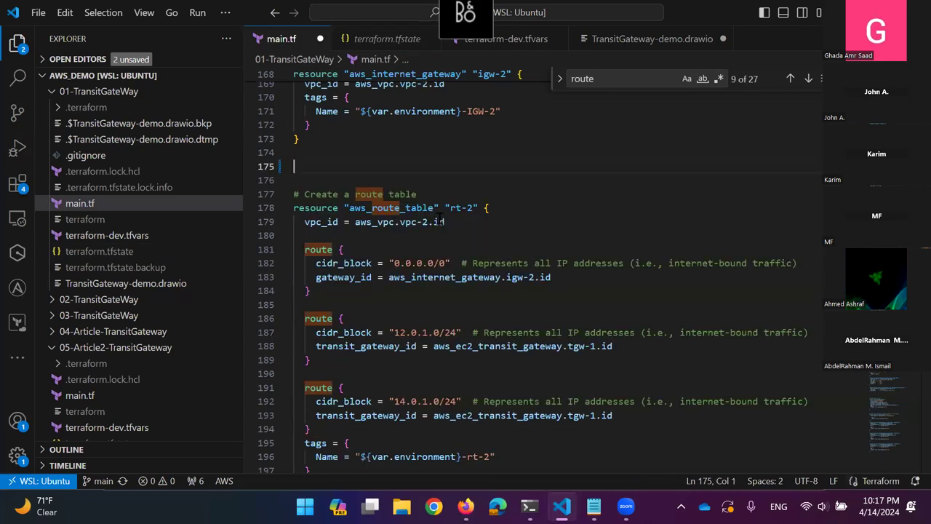
key("ctrl+z")
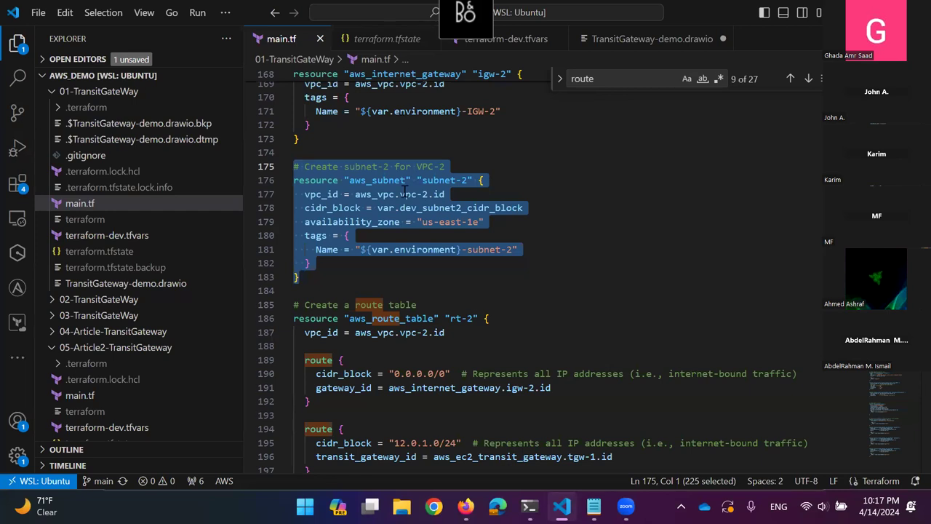
Revisit terraform.tfstate, switch to the terminal, and review the Terraform apply output and the planned VPC, security group and route table resources
key("ctrl+Page_Down")
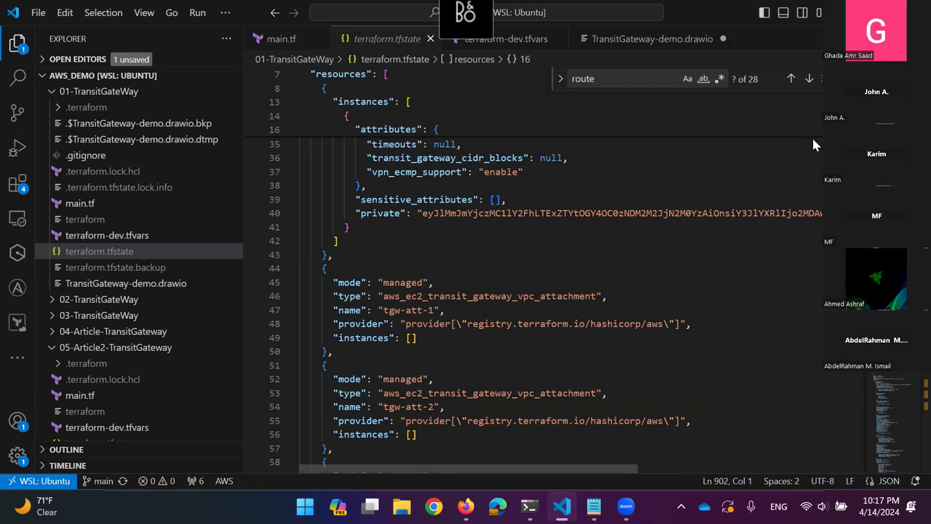
key("alt+Tab")
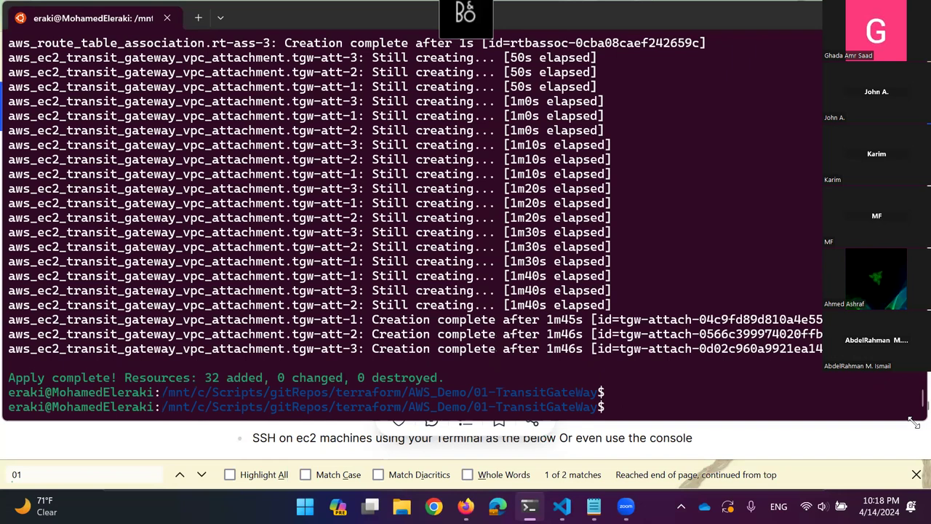
left_click_drag(915, 423, 915, 437)
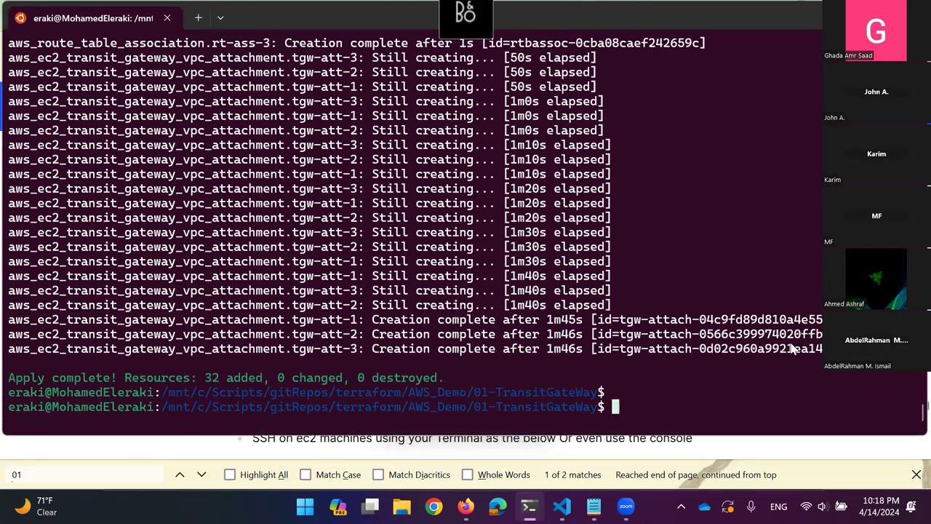
scroll(793, 349, "up", 4)
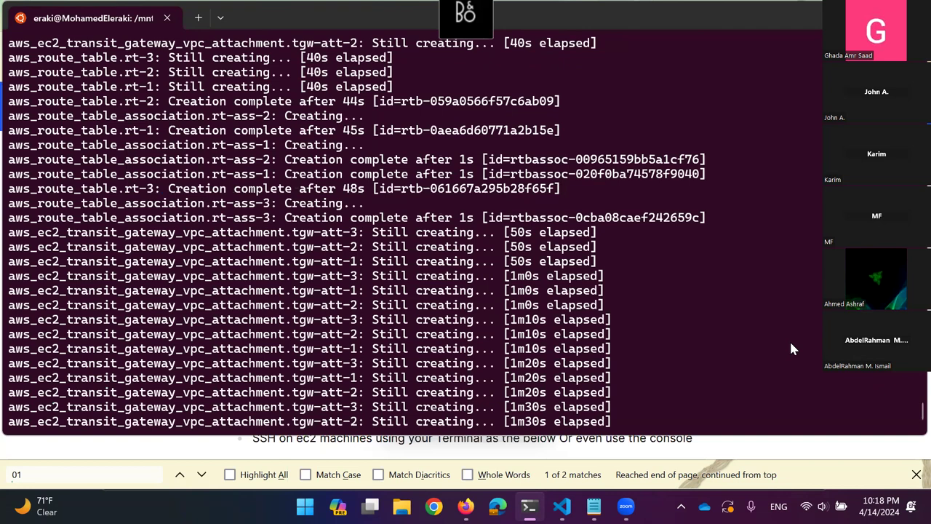
scroll(792, 348, "up", 15)
scroll(790, 347, "up", 10)
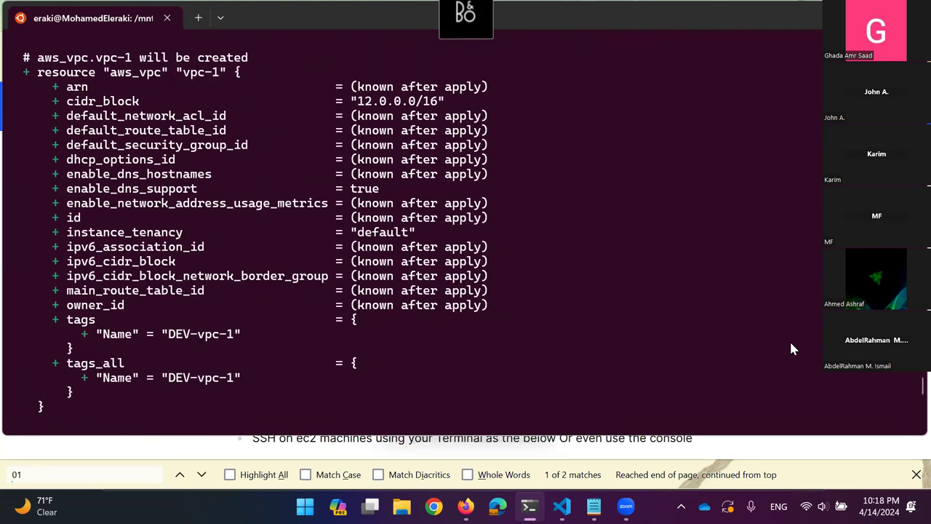
scroll(789, 339, "up", 10)
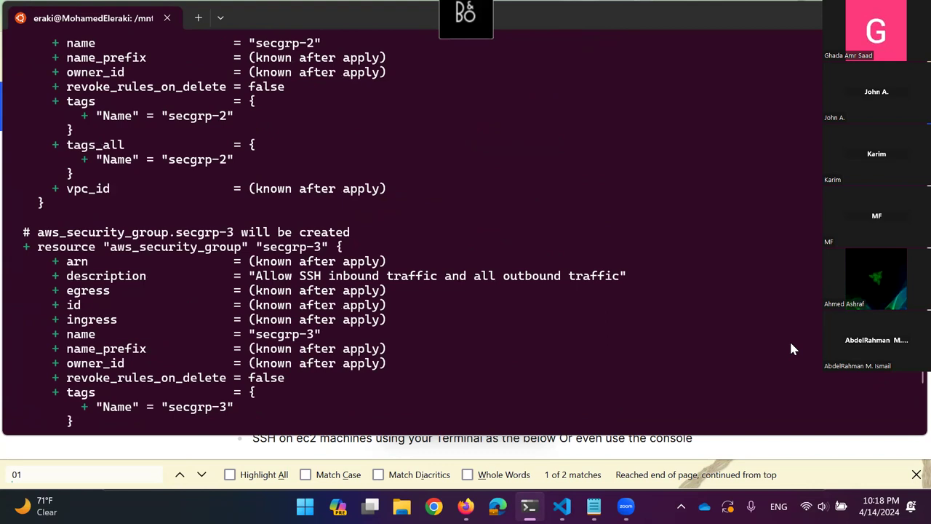
scroll(791, 344, "up", 15)
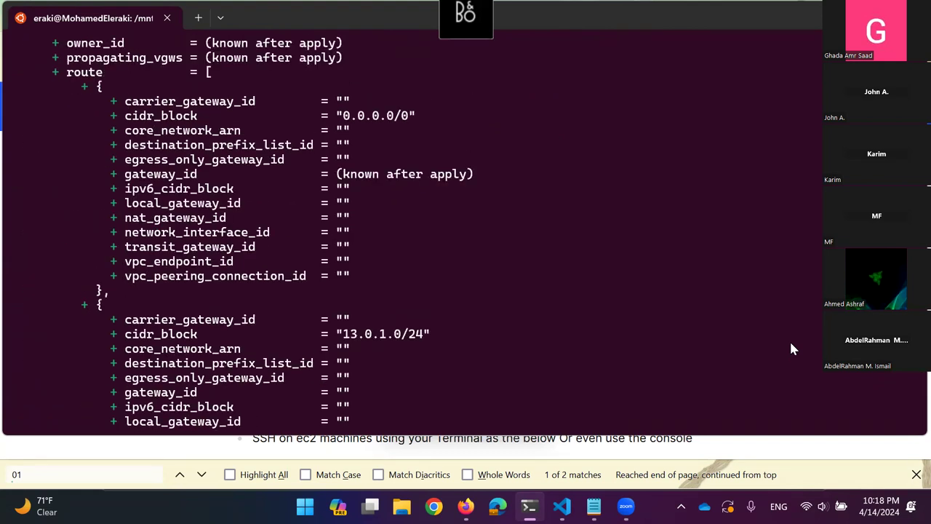
scroll(789, 339, "up", 8)
scroll(789, 339, "down", 20)
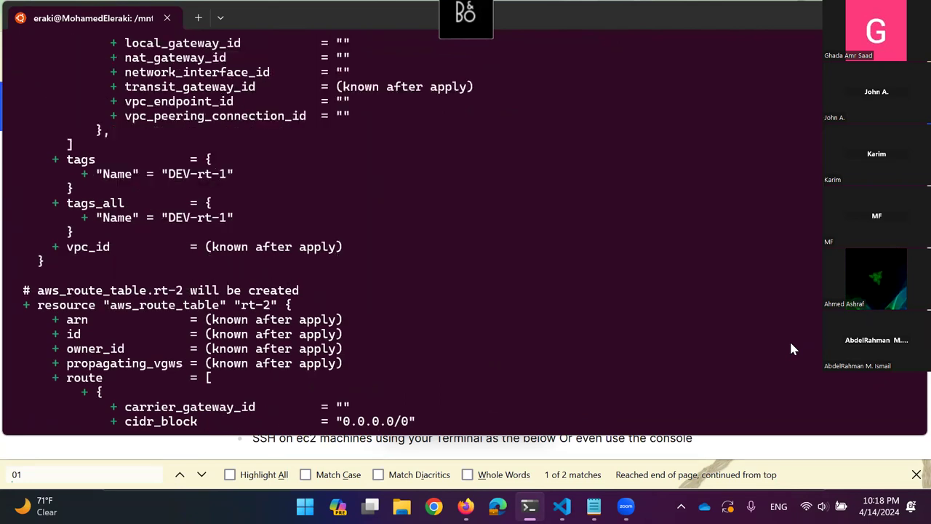
scroll(791, 344, "down", 20)
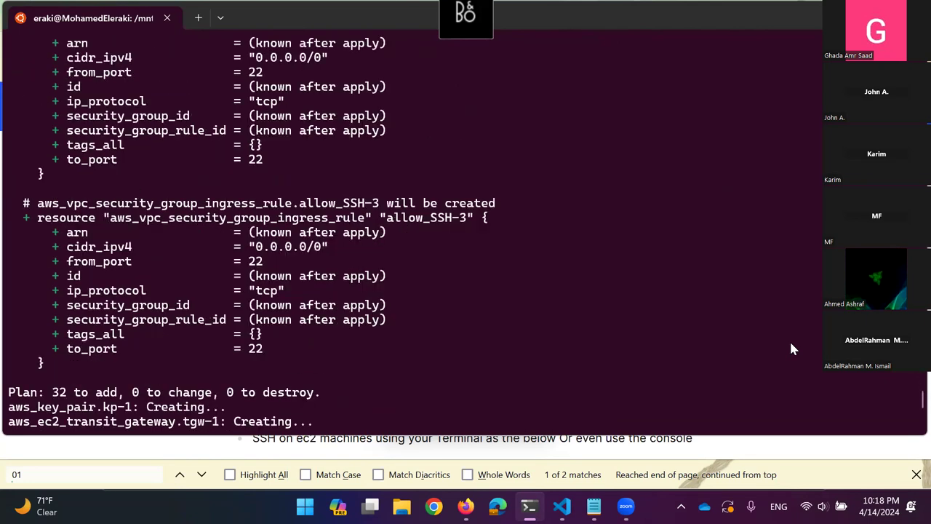
scroll(789, 339, "up", 15)
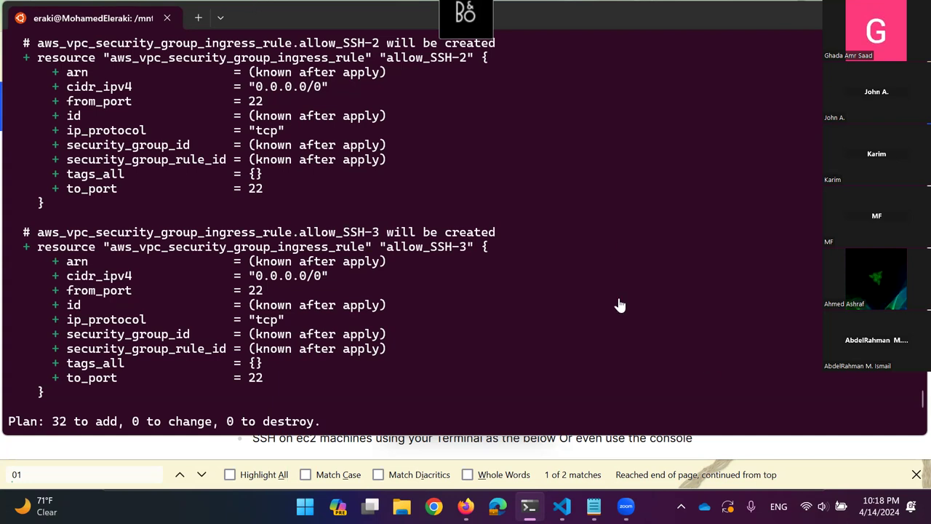
Switch back to VS Code and highlight the aws_vpc.vpc-2.id reference in the vpc_id line of subnet-2 in main.tf
key("alt+Tab")
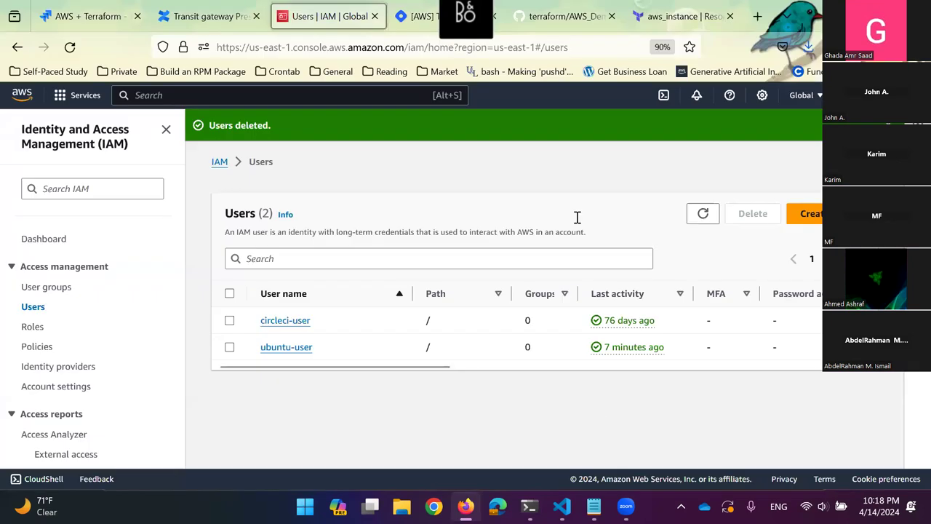
key("alt+Tab")
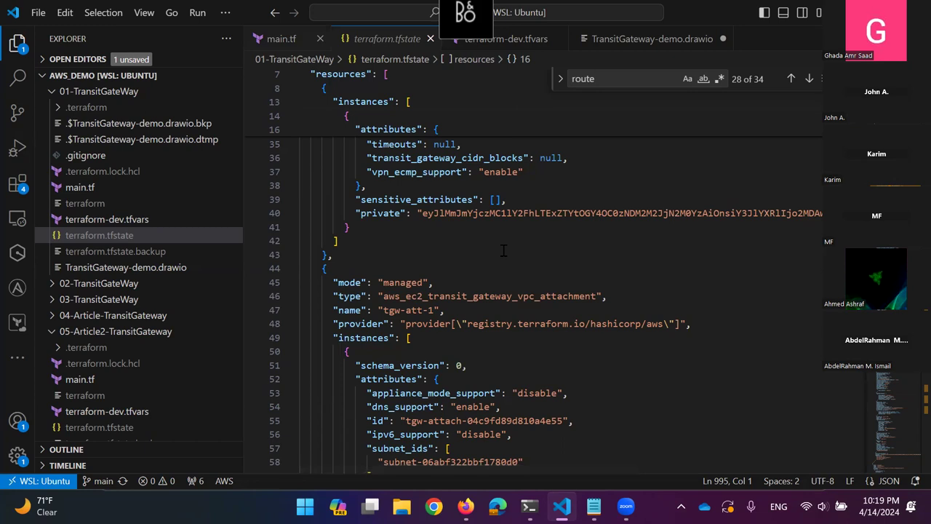
key("ctrl+Tab")
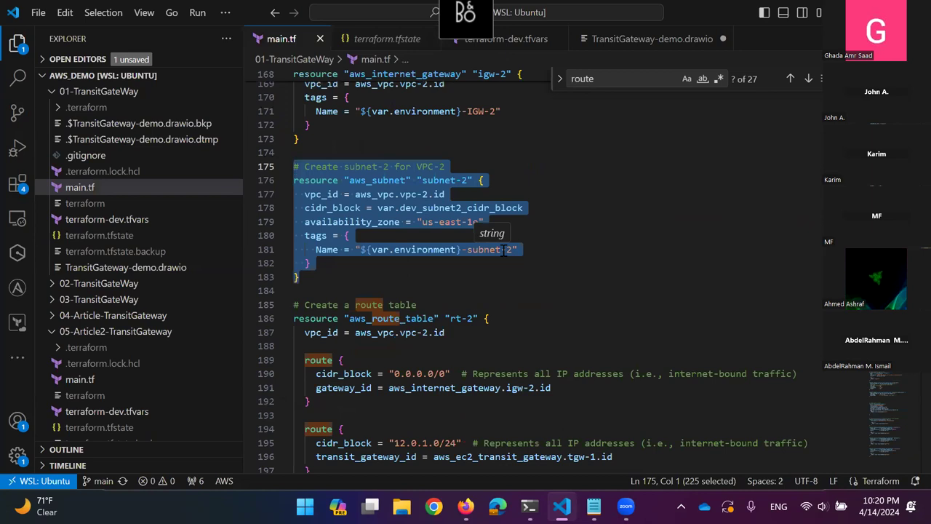
left_click(394, 204)
left_click(420, 194)
key("End")
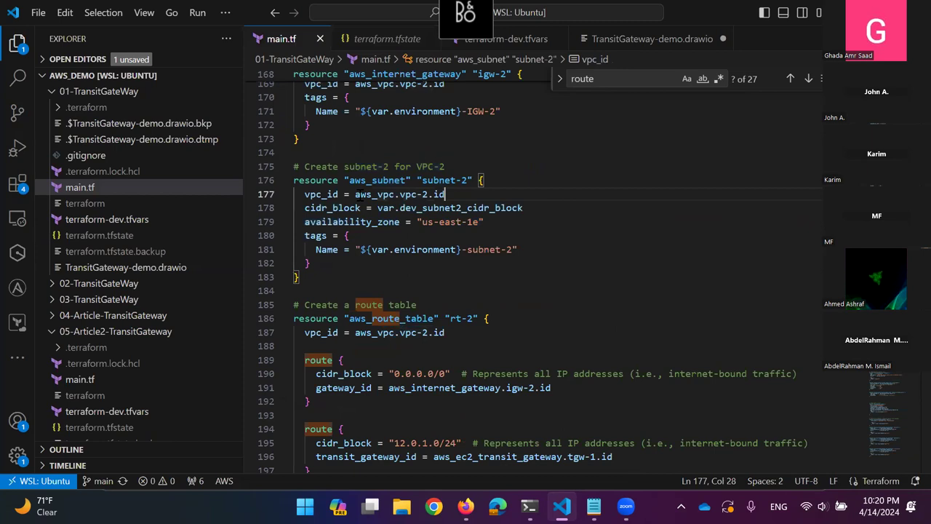
key("ctrl+shift+Left")
key("ctrl+shift+Left")
key("ctrl+shift+Left")
key("ctrl+shift+Left")
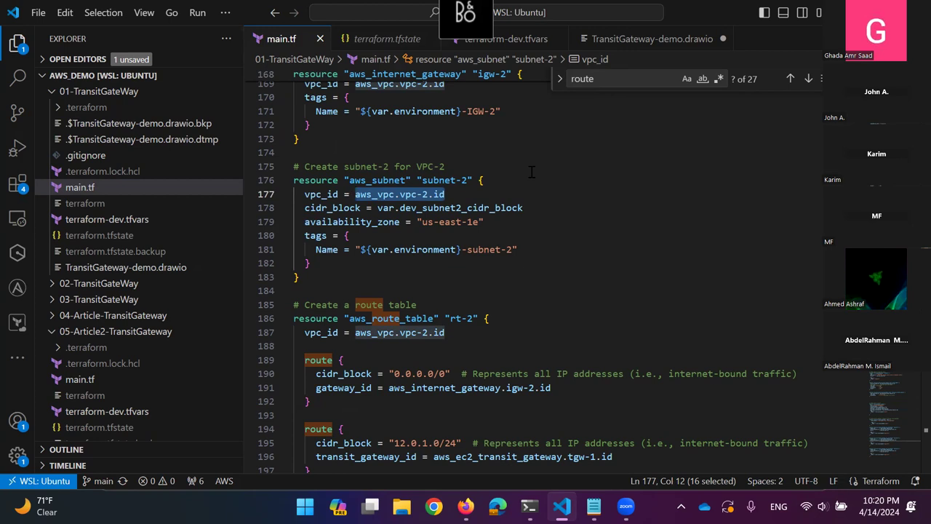
left_click(532, 171)
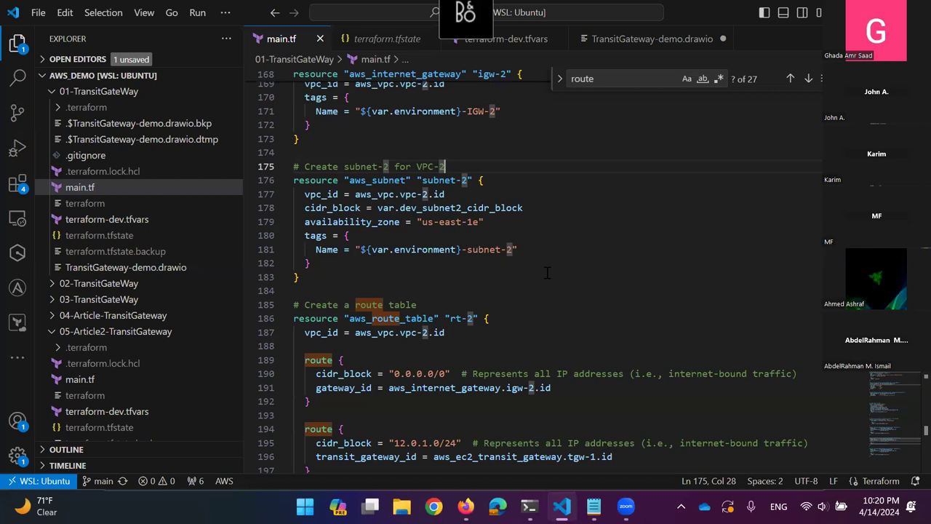
left_click_drag(520, 250, 350, 267)
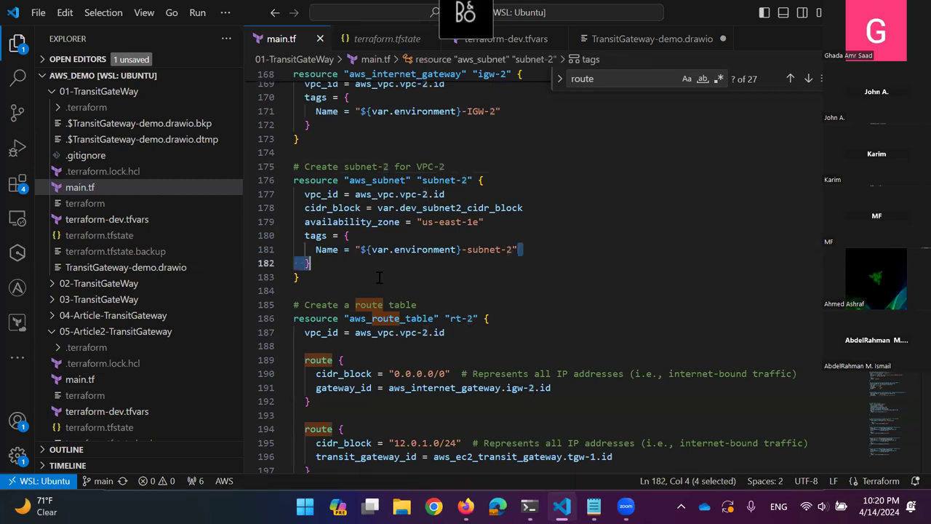
left_click(383, 277)
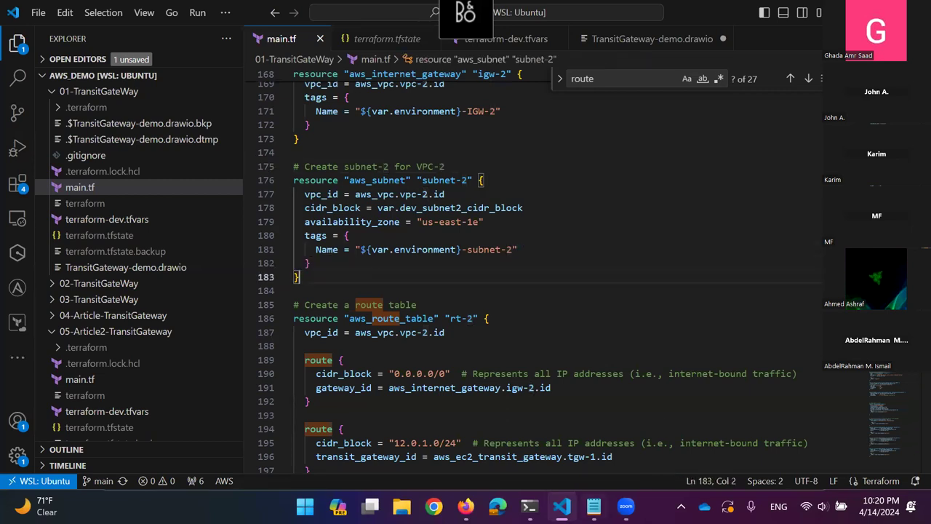
Switch to the terminal and review the planned allow_SSH ingress rules and the start of resource creation in the Terraform apply output
left_click(529, 506)
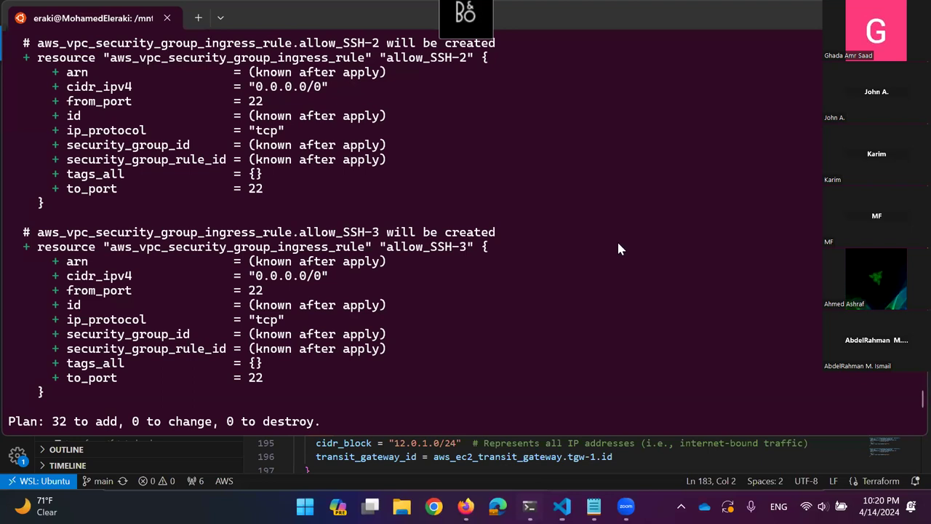
scroll(308, 173, "up", 10)
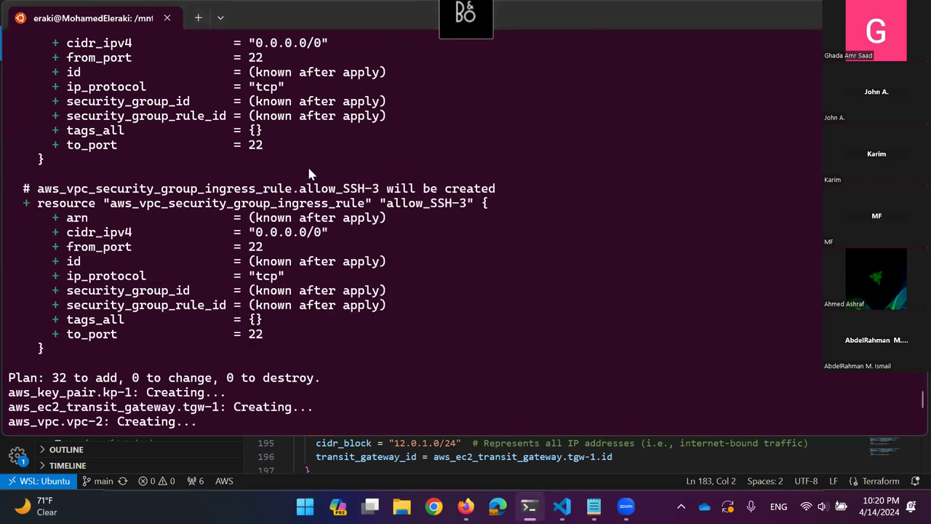
left_click_drag(55, 59, 250, 165)
scroll(251, 163, "down", 9)
left_click_drag(53, 72, 354, 235)
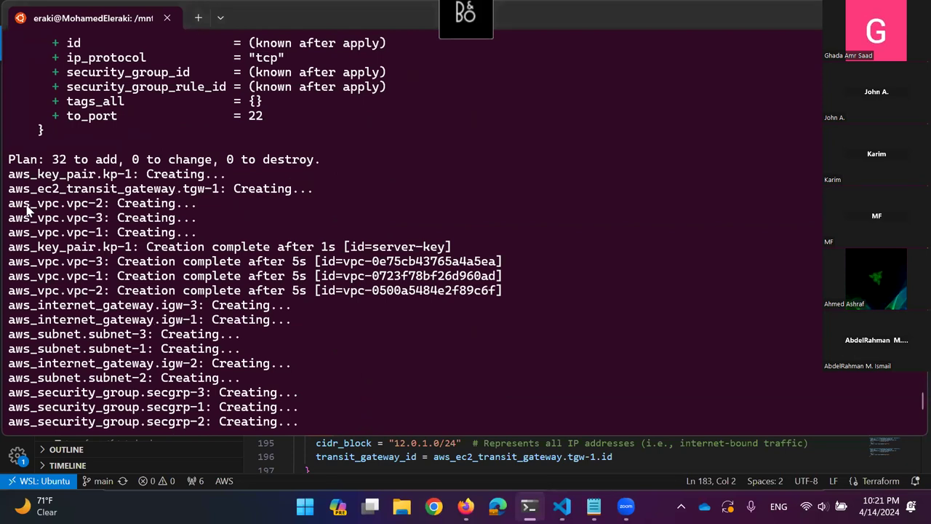
Highlight the VPC and key pair creation lines in the apply output, and the final summary of added, changed and destroyed resources
left_click_drag(59, 207, 214, 213)
left_click_drag(30, 247, 365, 247)
left_click_drag(72, 262, 294, 263)
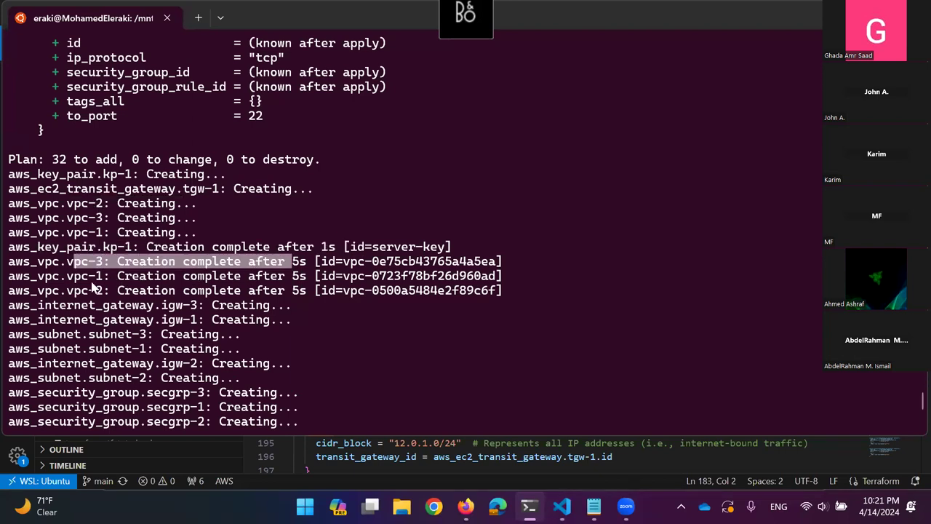
left_click_drag(96, 280, 226, 291)
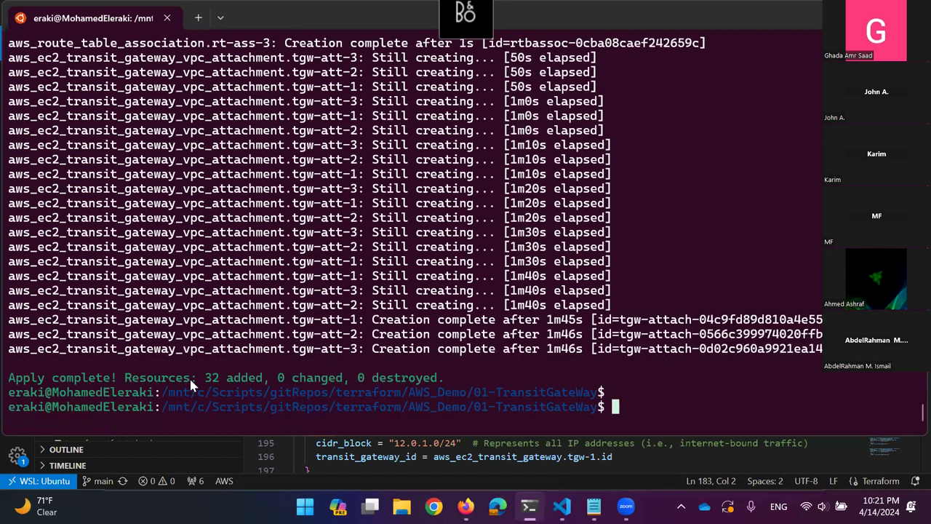
left_click_drag(207, 378, 444, 378)
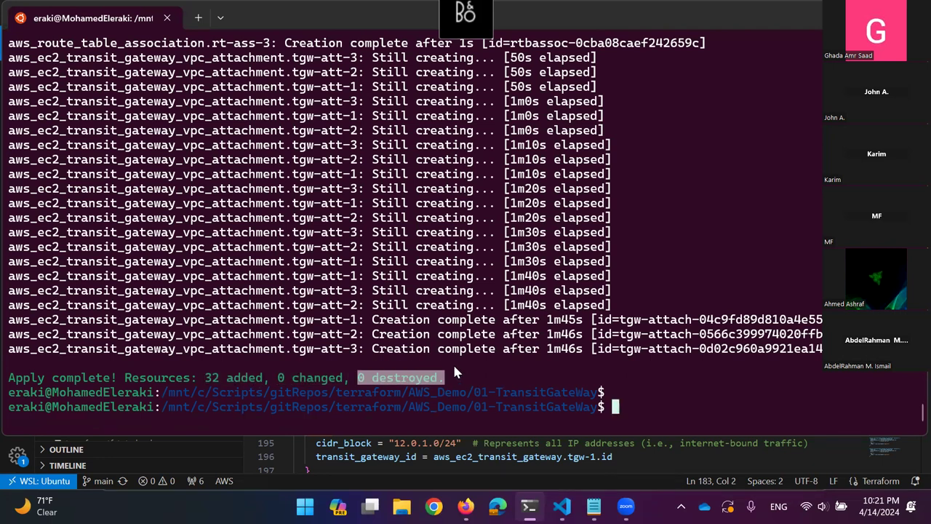
left_click_drag(205, 378, 241, 378)
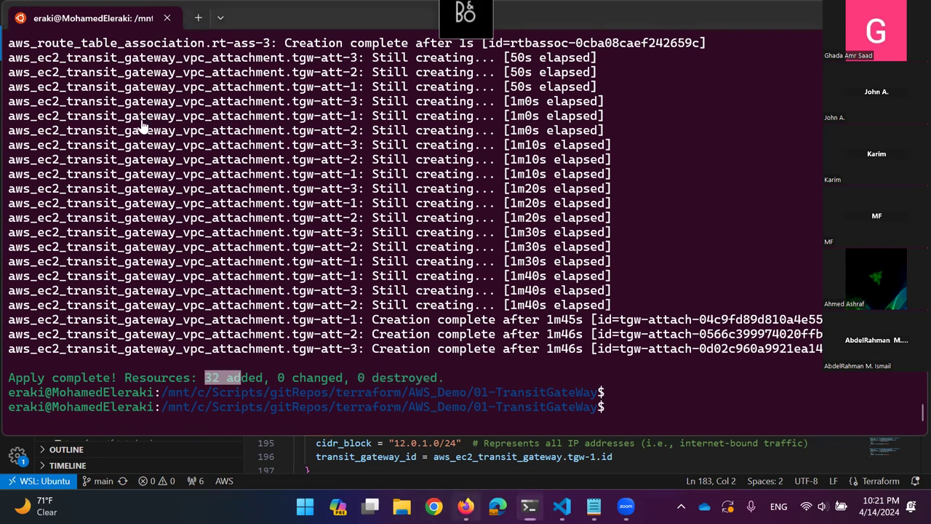
Switch to the AWS console in the browser, search for vpc and open the VPC service in a new tab
key("alt+Tab")
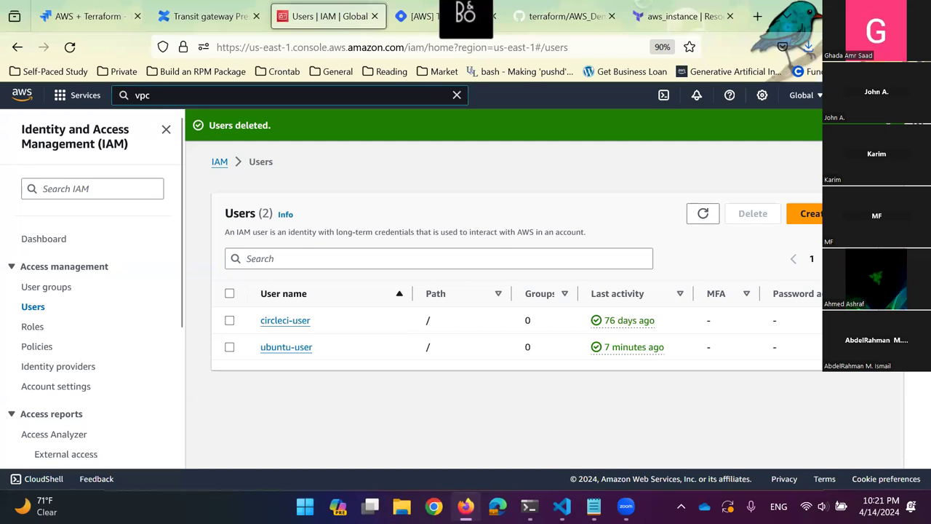
left_click(164, 96)
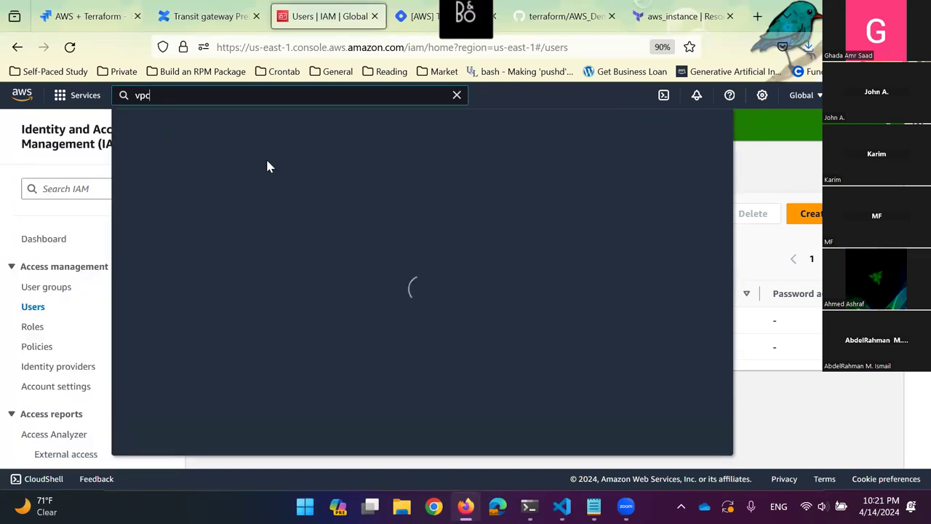
type("vpc")
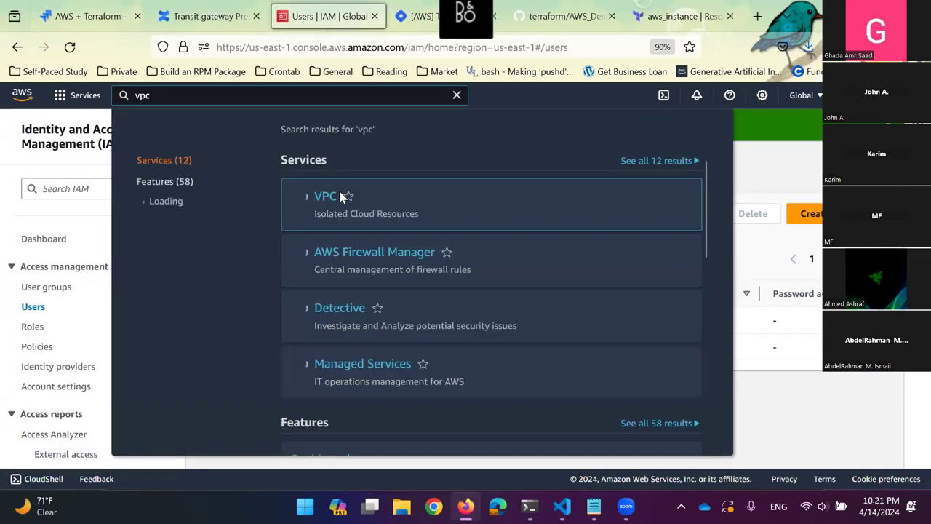
middle_click(341, 197)
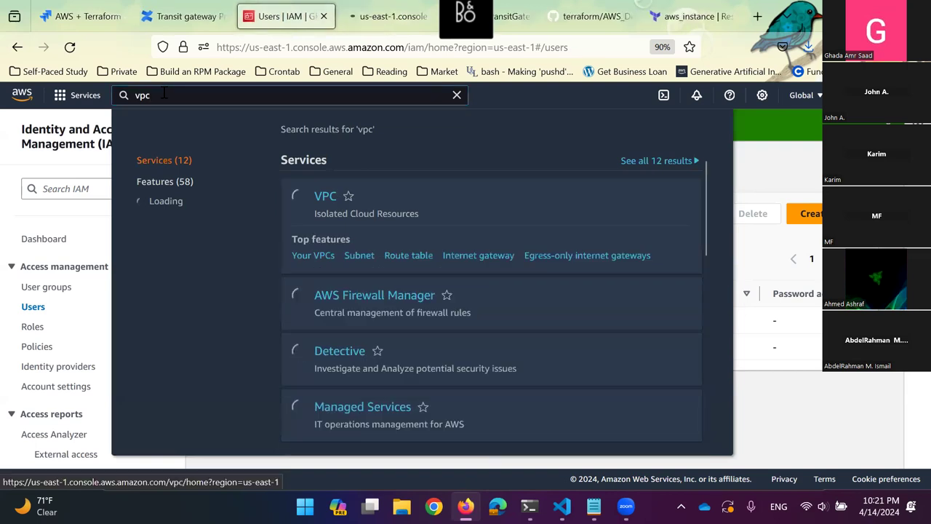
Try to open EC2 from the original console tab by searching for ec2, checking both console tabs as they load
left_click(164, 95)
type("ec2")
key("Return")
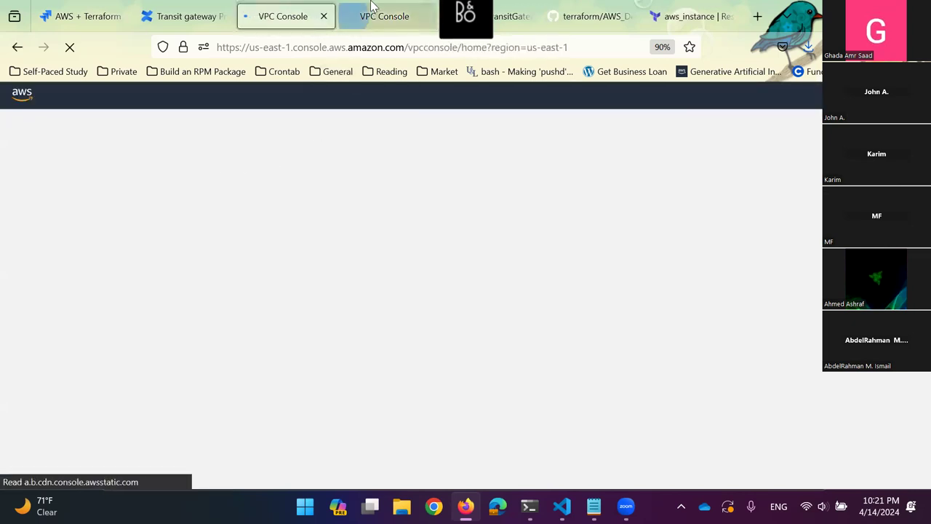
left_click(368, 7)
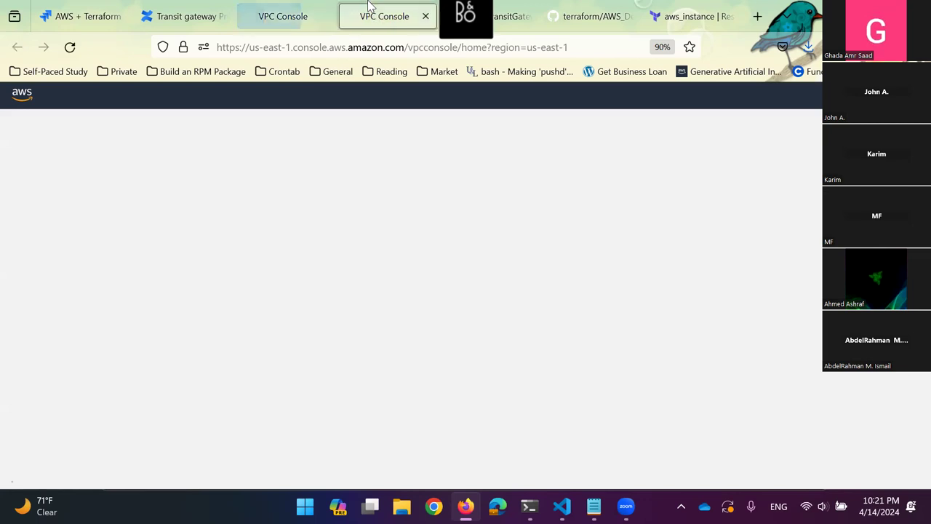
left_click(322, 7)
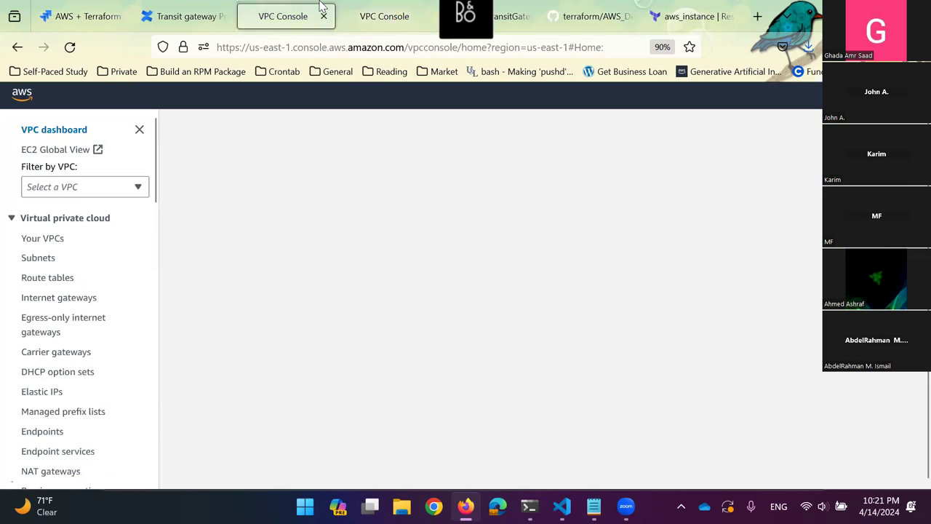
left_click(361, 16)
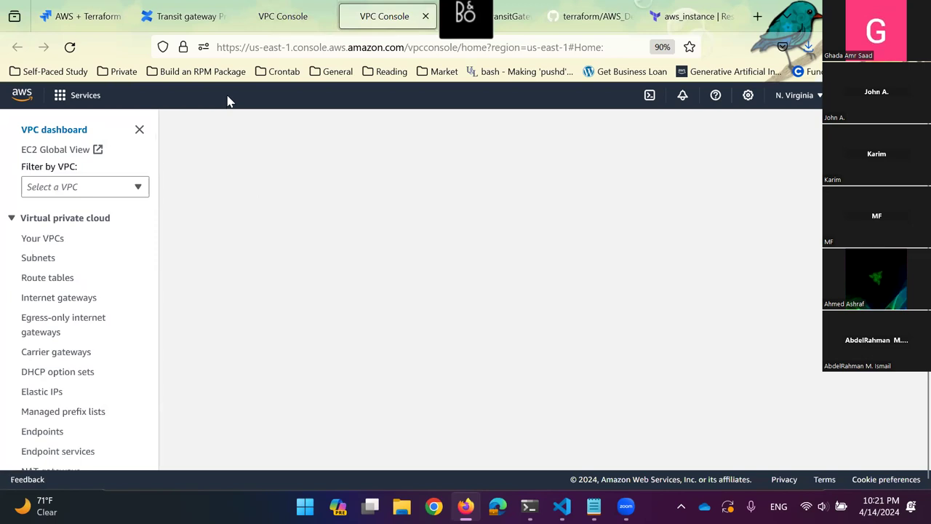
key("ctrl+shift+Tab")
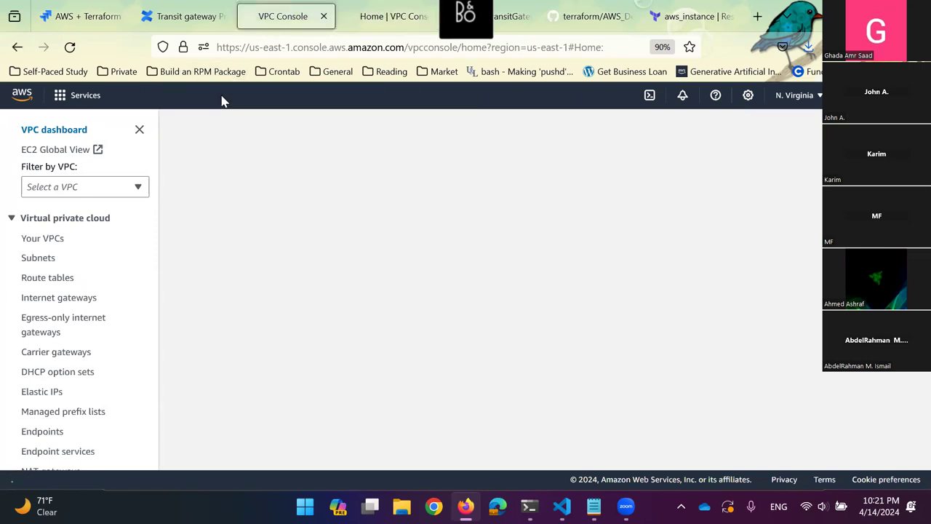
Open the Your VPCs list in the second console tab, and search for ec2 in the first tab to open EC2
left_click(380, 16)
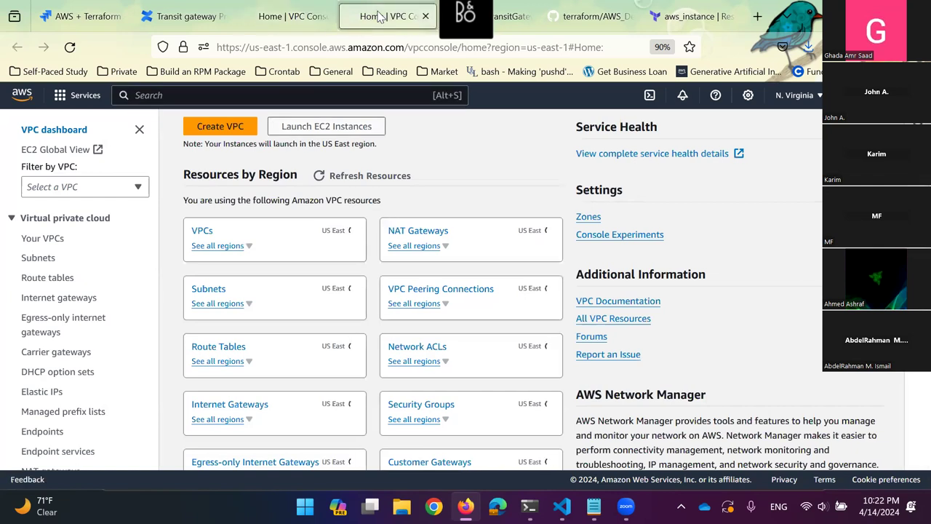
left_click(309, 9)
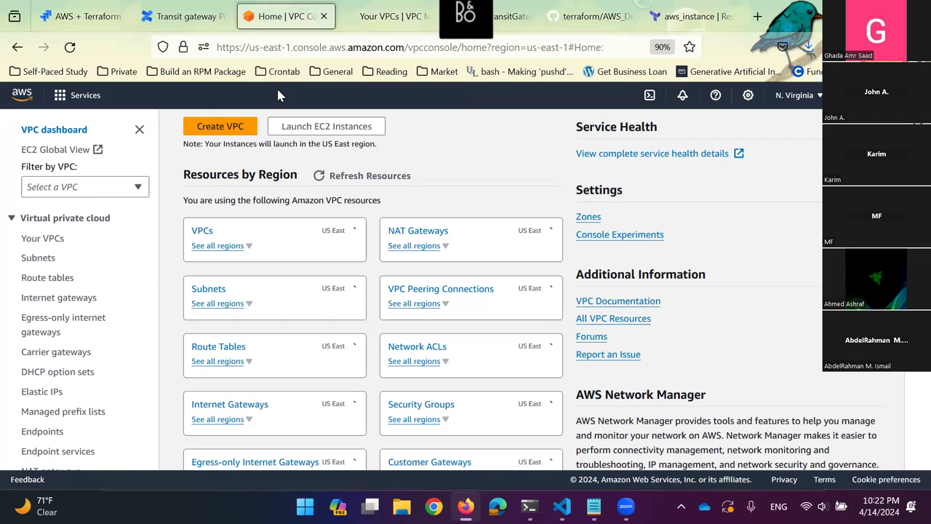
left_click(296, 104)
type("ec2")
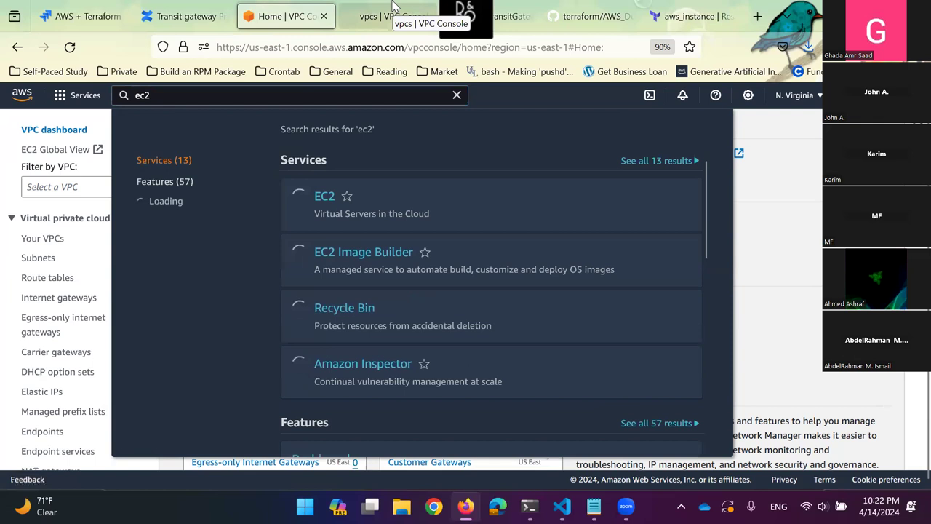
Return to the VPC tab, review the listed VPCs and open the Transit gateways list
left_click(393, 7)
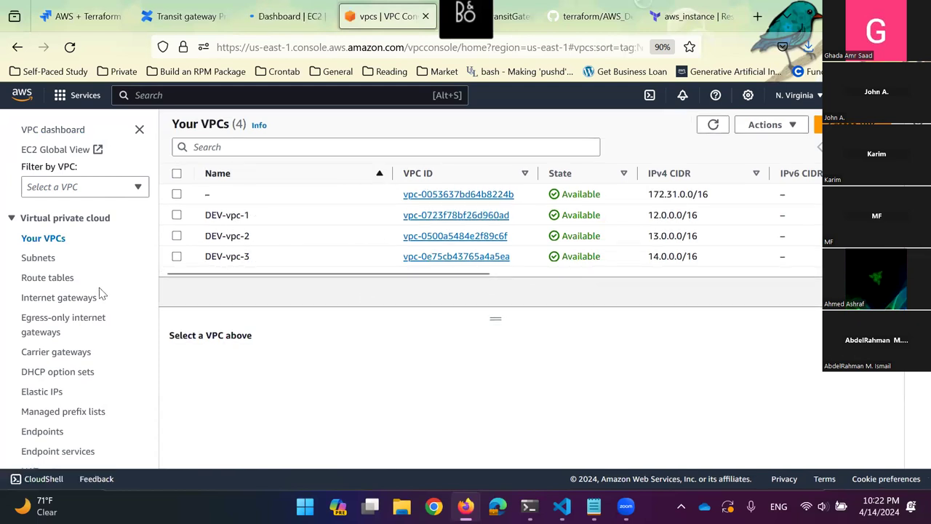
scroll(102, 293, "down", 10)
scroll(91, 346, "down", 4)
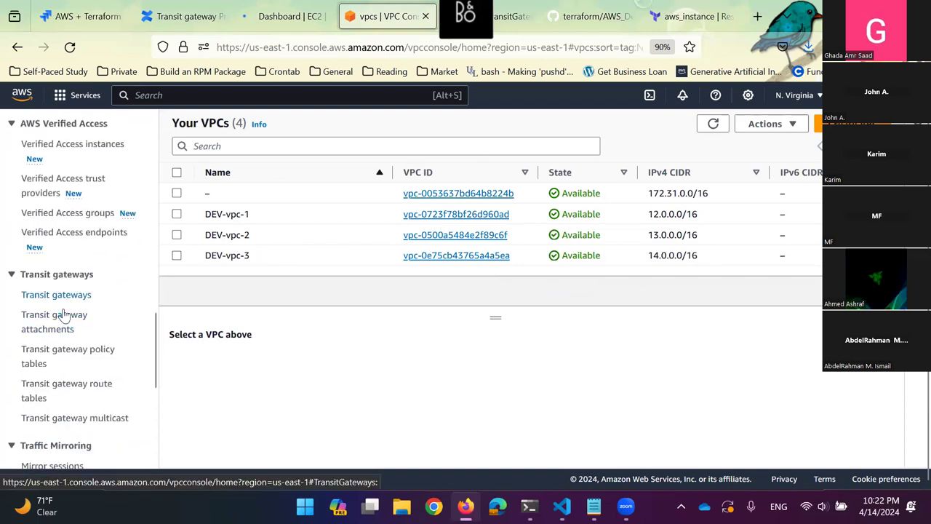
left_click(62, 309)
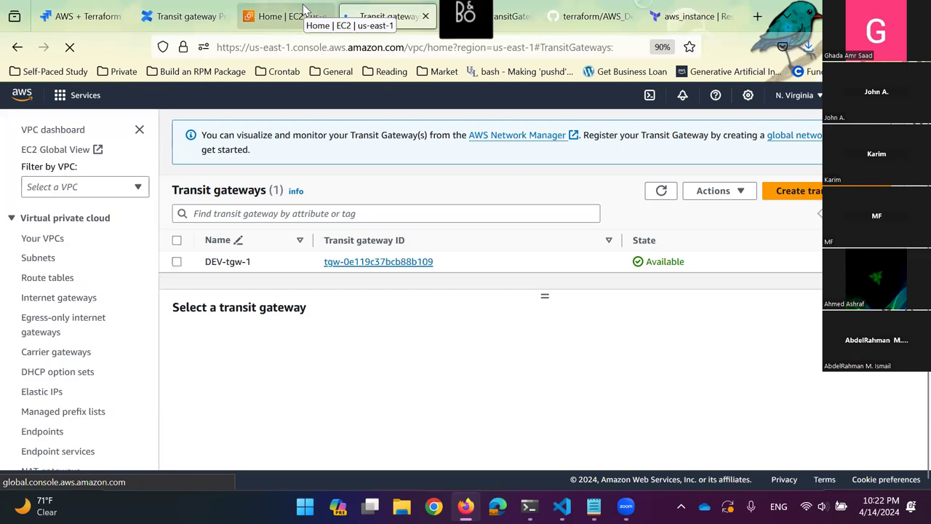
Open DEV-tgw-1, highlight its association and propagation route table IDs, and open the association route table
left_click(386, 261)
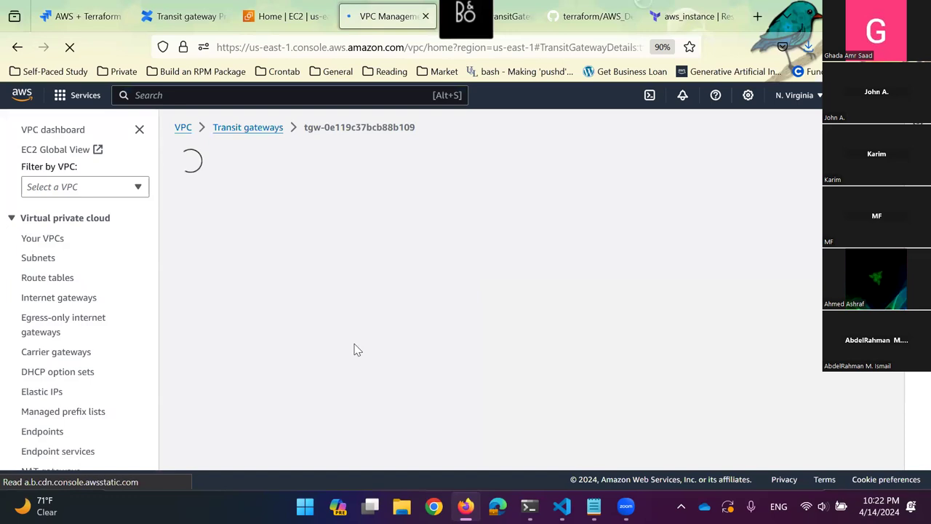
scroll(521, 246, "down", 2)
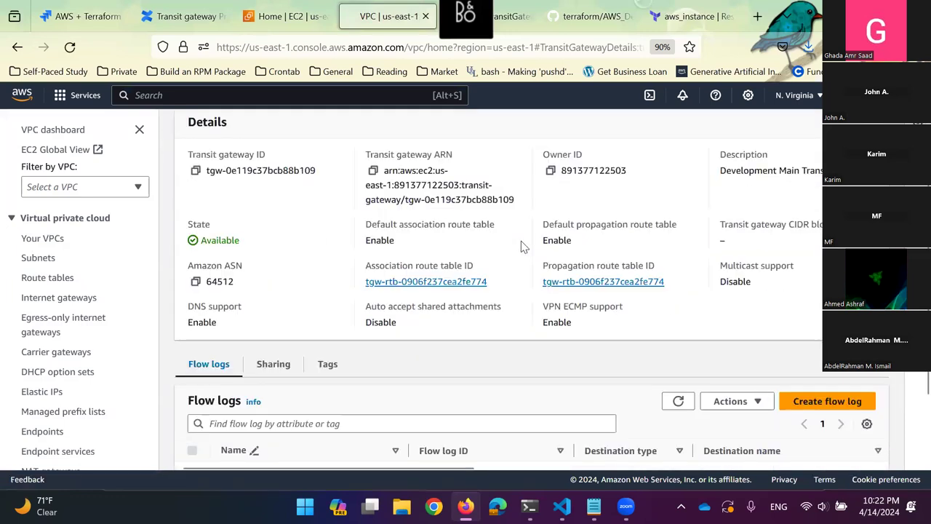
triple_click(451, 265)
triple_click(633, 265)
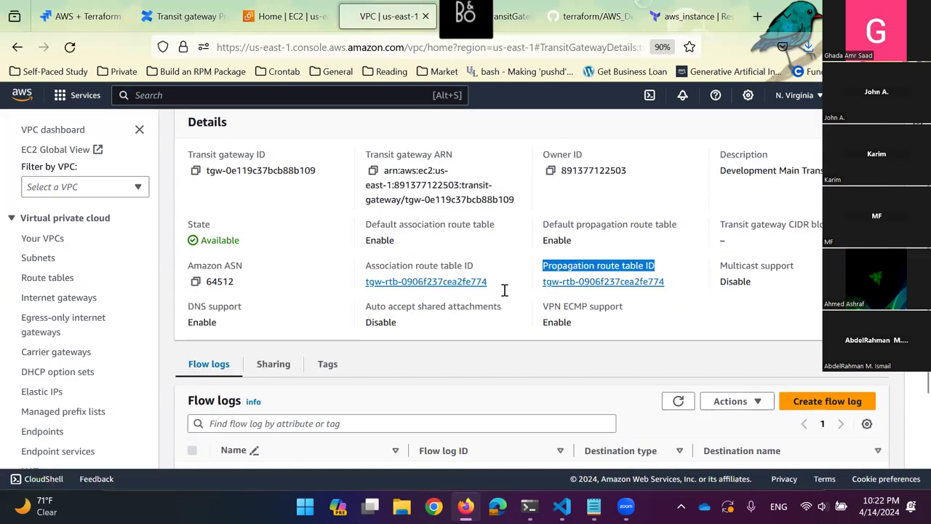
left_click_drag(504, 289, 371, 288)
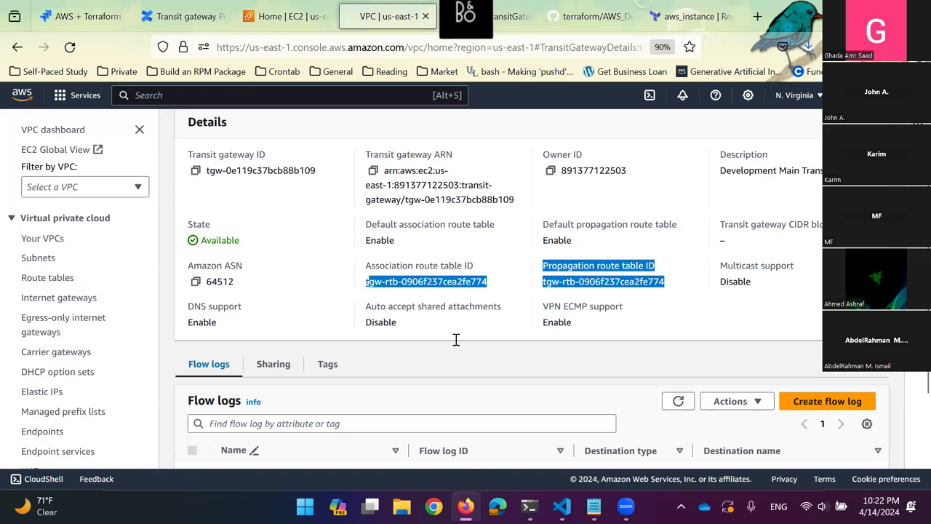
left_click(447, 291)
left_click(445, 283)
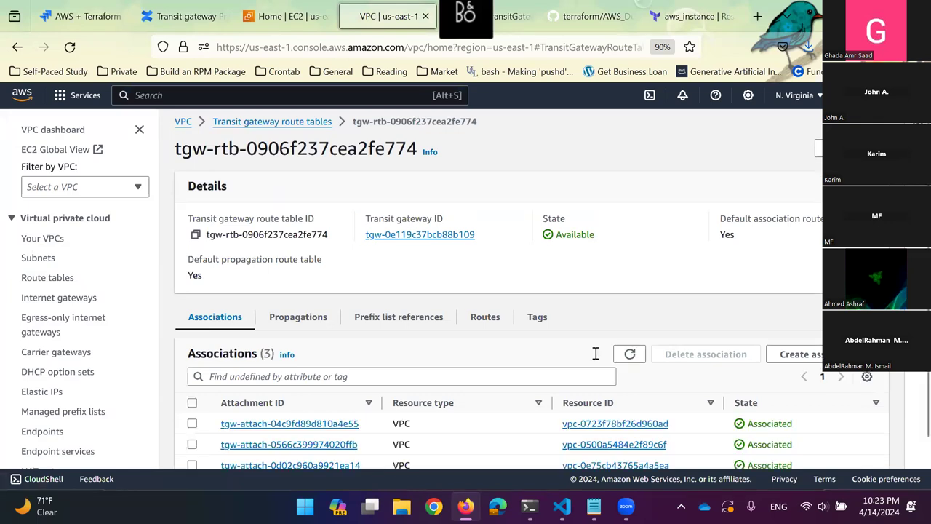
Show the transit gateway route table's routes and highlight the CIDRs 12.0.0.0/16, 13.0.0.0/16 and 14.0.0.0/16
scroll(536, 426, "down", 1)
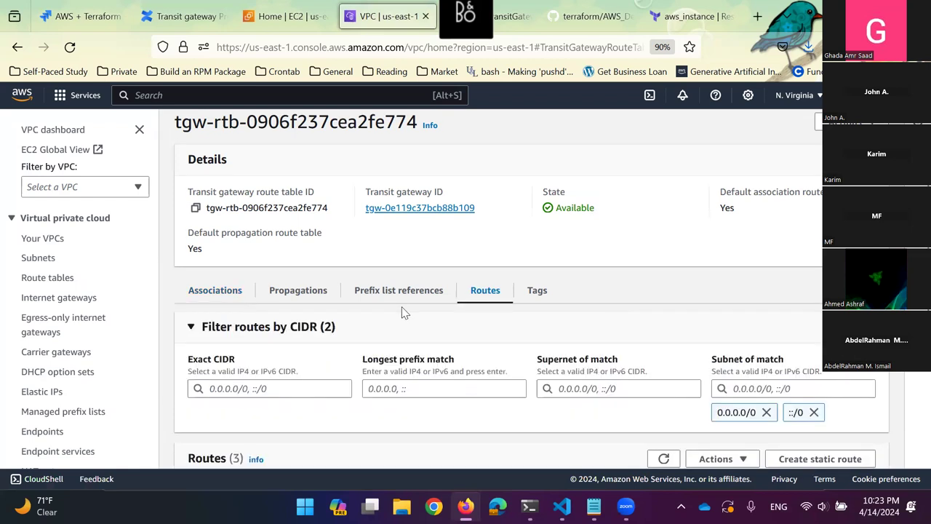
scroll(405, 313, "down", 3)
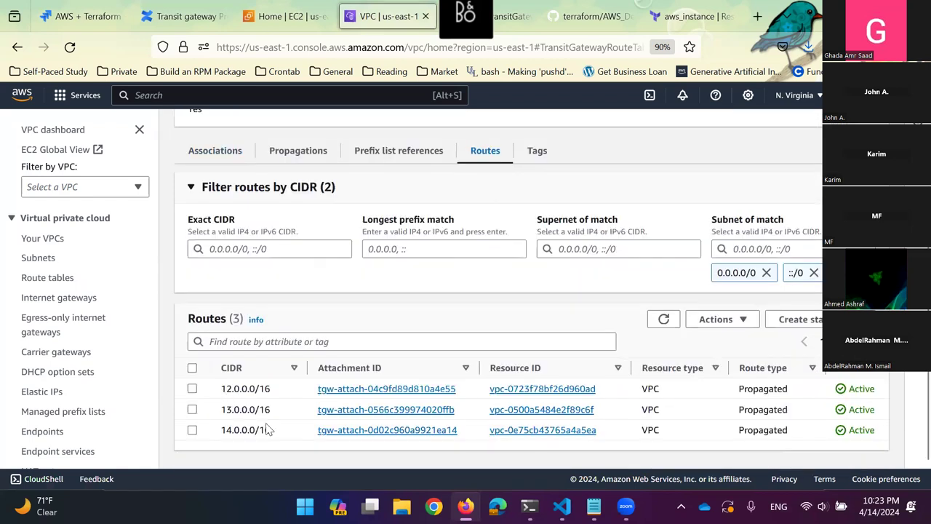
left_click_drag(271, 430, 223, 394)
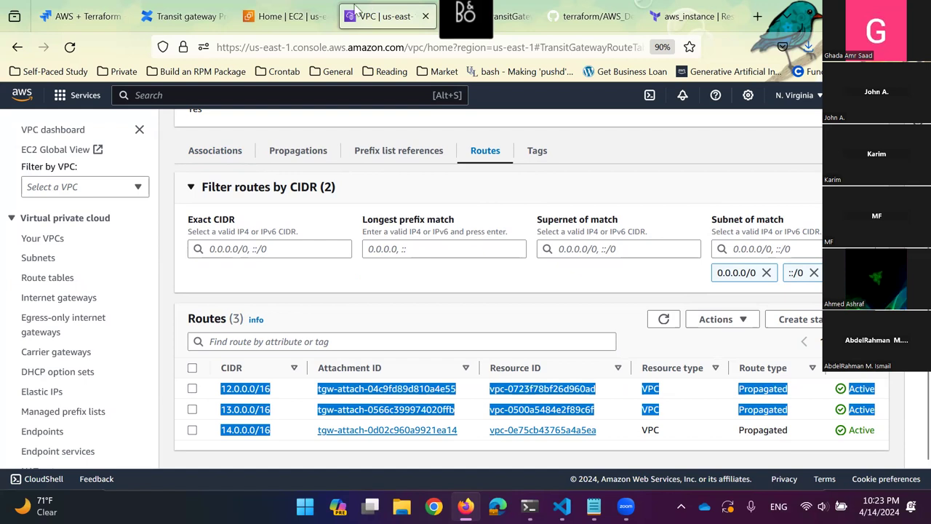
Close the transit gateway tab and open the details of DEV-ec2-1 from the running EC2 instances
key("ctrl+w")
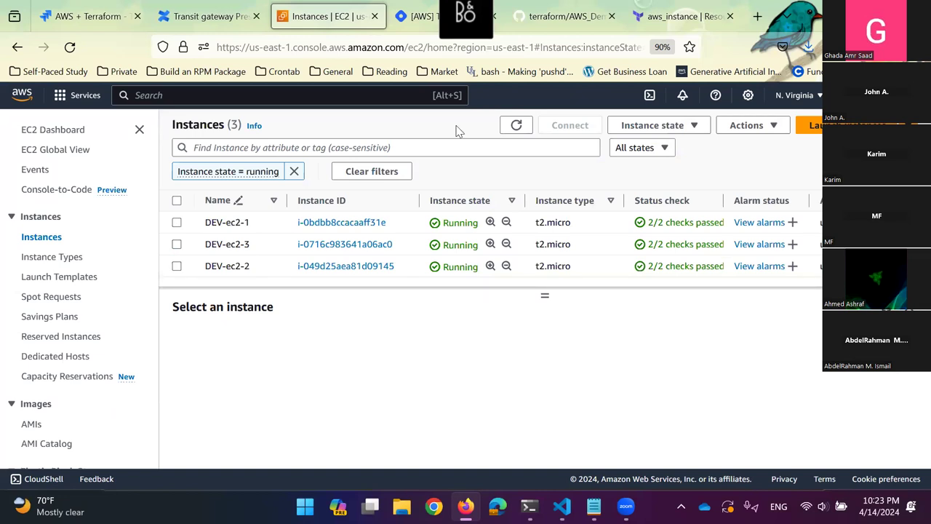
left_click(312, 224)
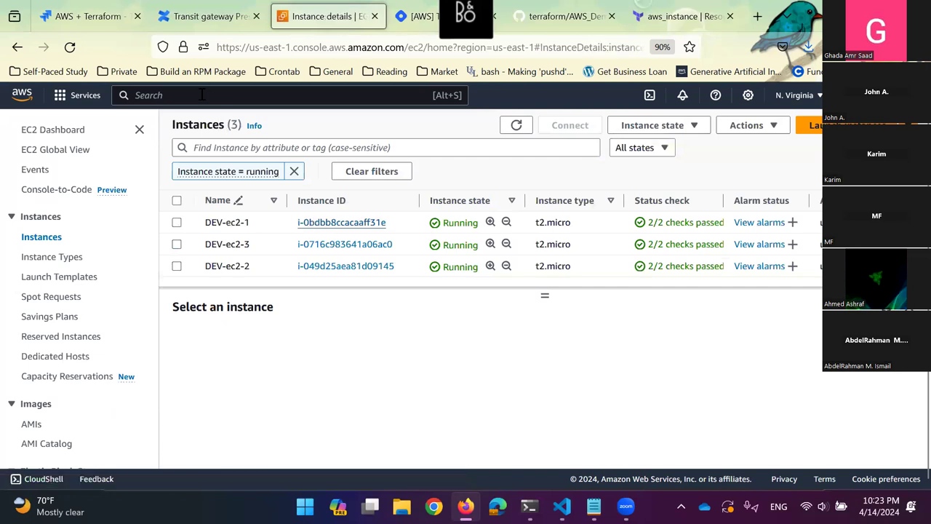
Search the console for vpc from the DEV-ec2-1 details page and open the VPC service in a new tab
left_click(201, 95)
type("vpc")
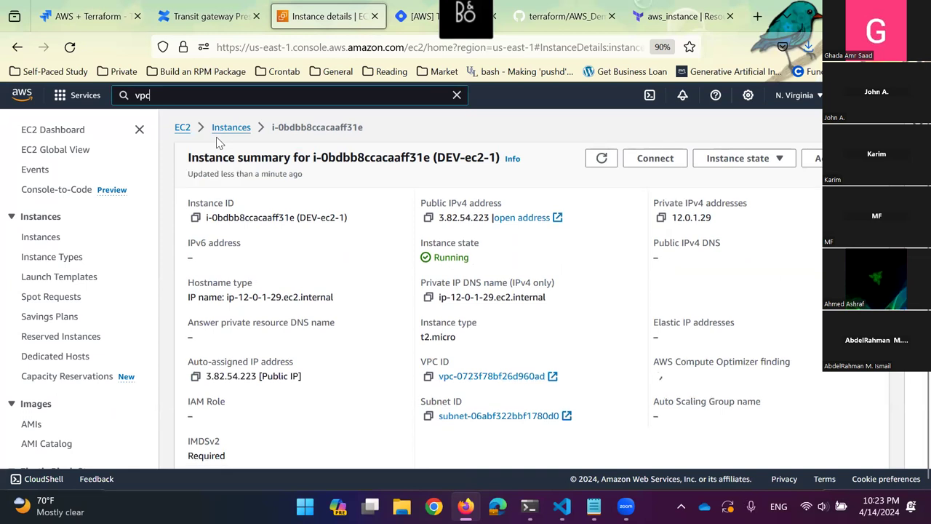
left_click(217, 93)
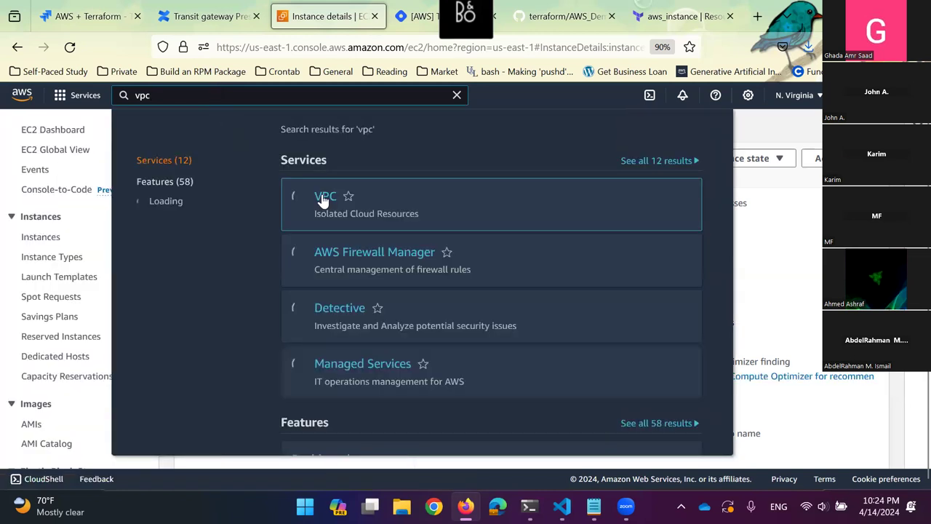
middle_click(324, 201)
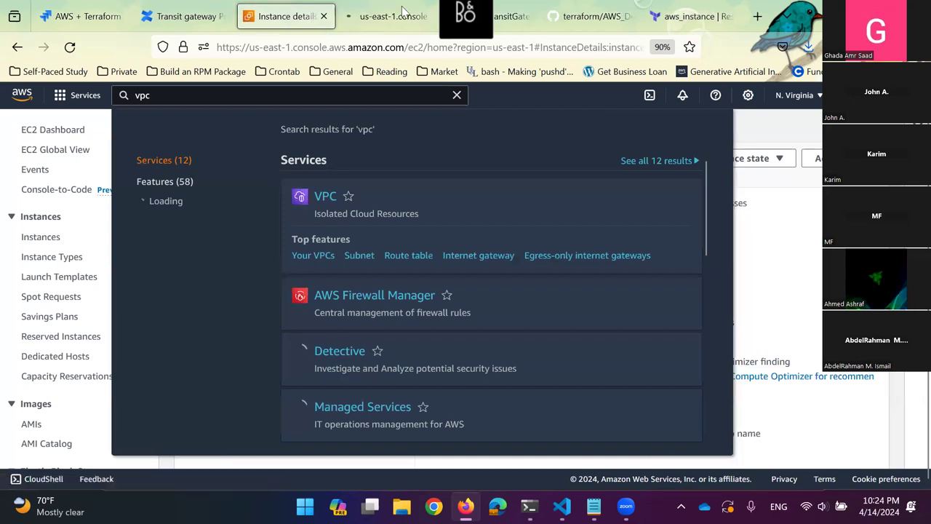
Clear the vpc search on the DEV-ec2-1 details page and switch to the VPC console tab
key("ctrl+Tab")
key("ctrl+shift+Tab")
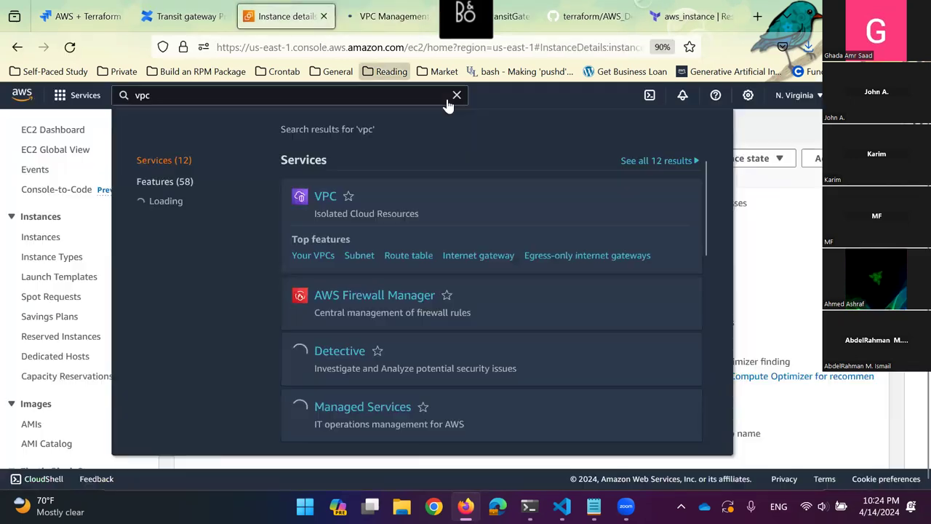
left_click(457, 95)
key("ctrl+Tab")
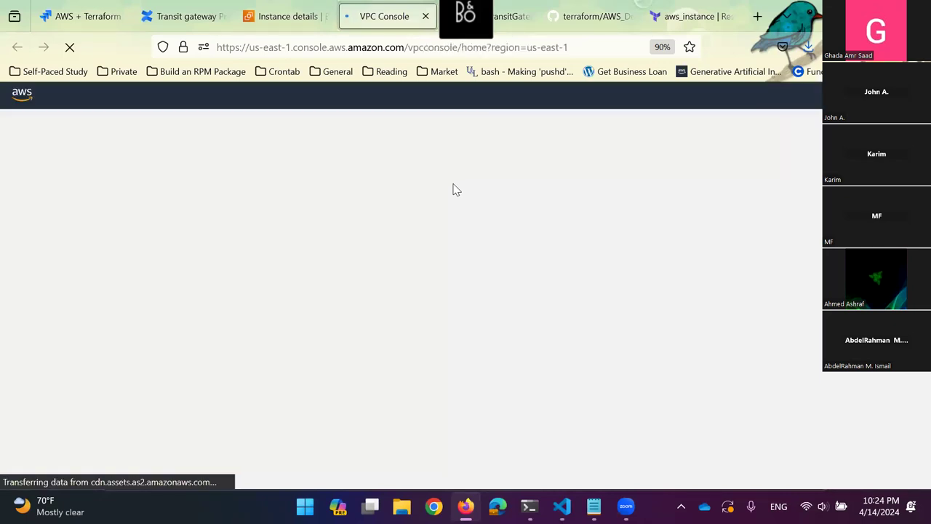
left_click(284, 15)
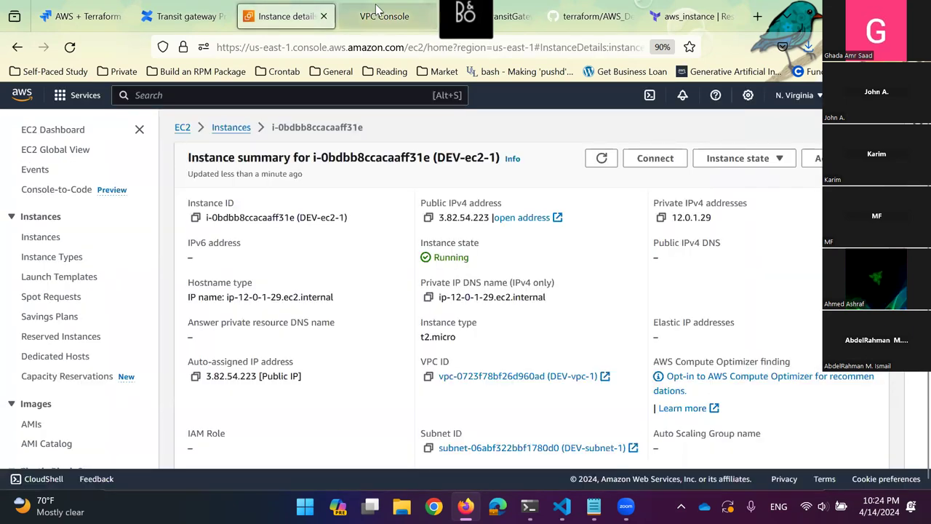
left_click(378, 10)
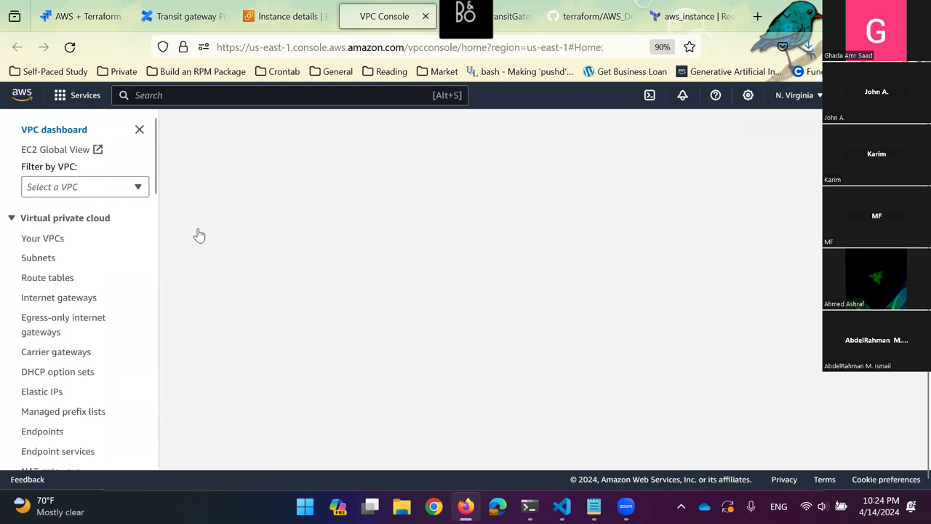
Open DEV-vpc-1 from the list of VPCs and highlight its main route table ID
left_click(227, 233)
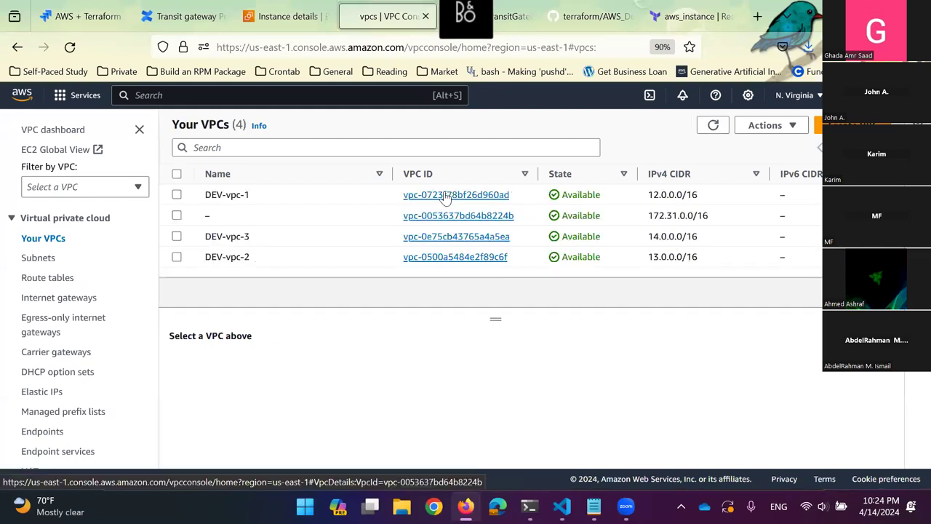
left_click(446, 195)
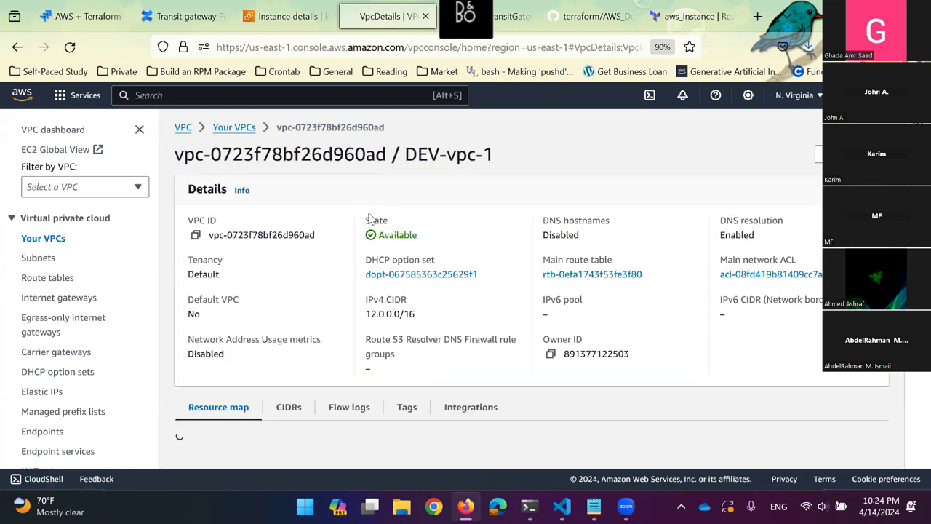
left_click_drag(652, 276, 530, 291)
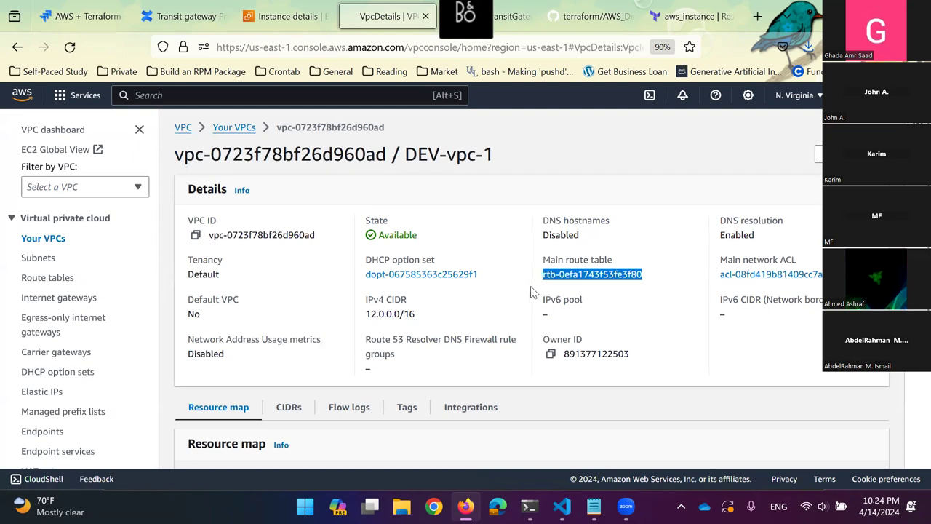
scroll(516, 334, "down", 2)
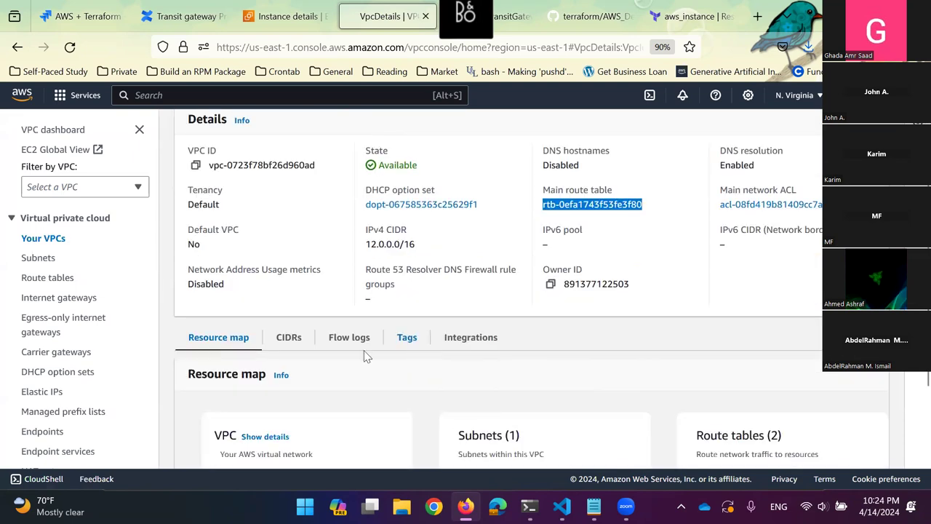
Look through the subnets list, return to DEV-vpc-1, and open the details of its main route table
left_click(51, 259)
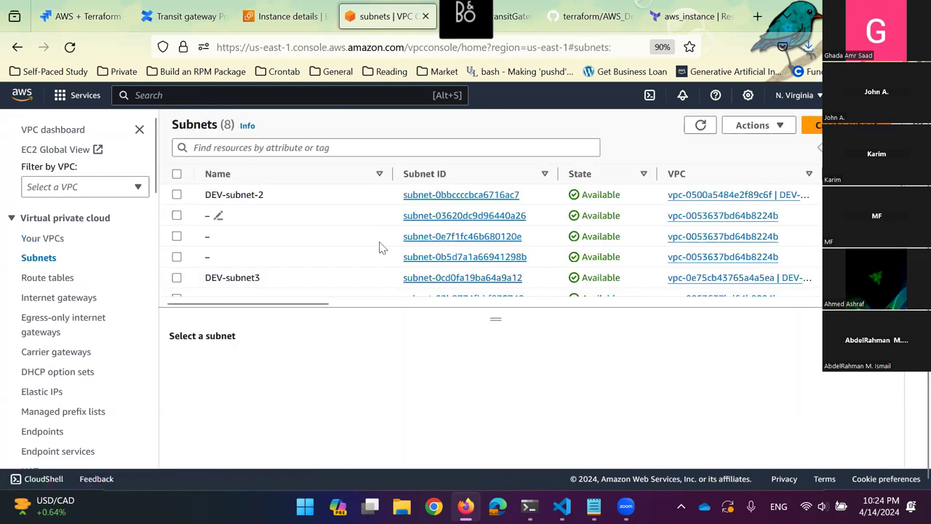
scroll(380, 245, "down", 3)
key("alt+Left")
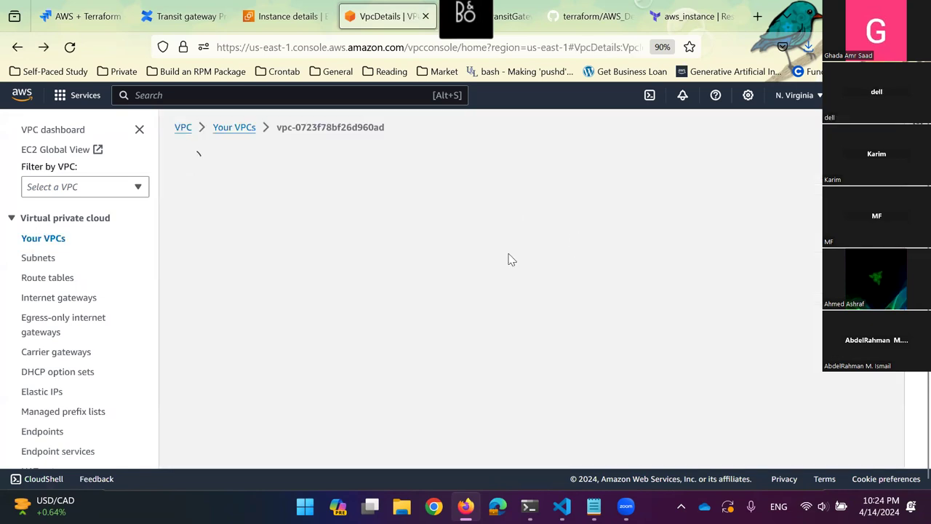
left_click(554, 280)
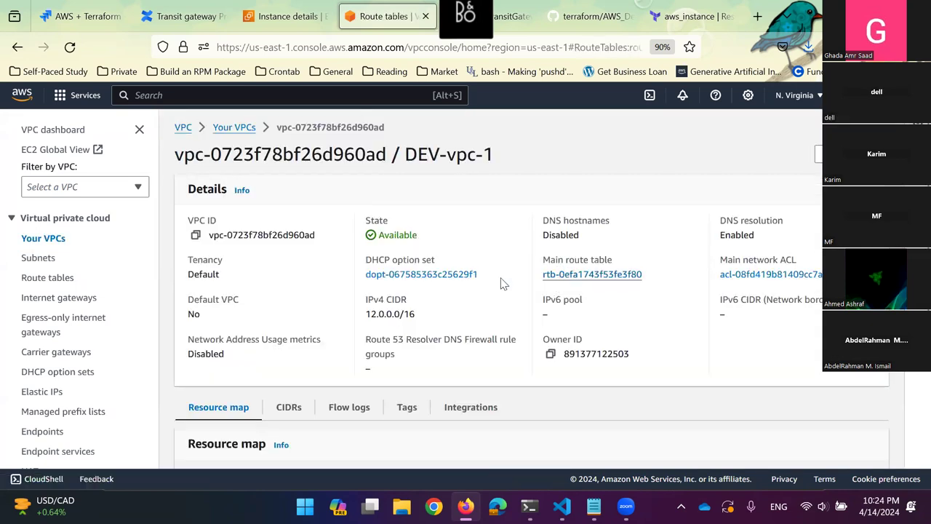
left_click(440, 226)
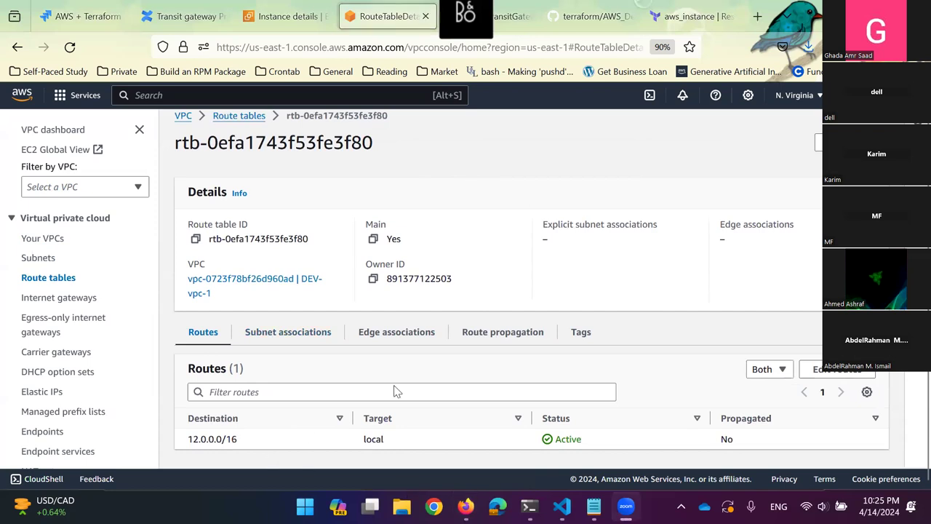
Inspect the main route table's routes, subnet associations, edge associations and route propagation
left_click(487, 331)
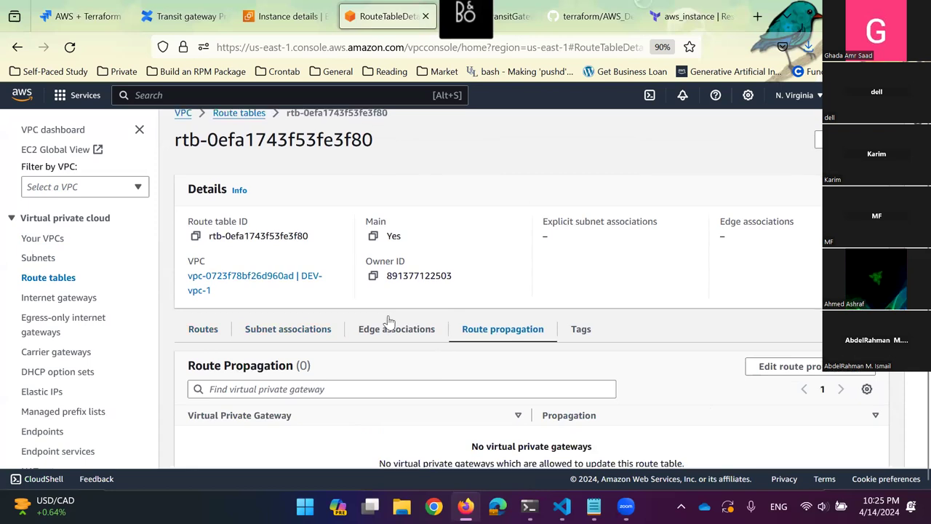
scroll(324, 344, "down", 1)
left_click(396, 290)
left_click(581, 342)
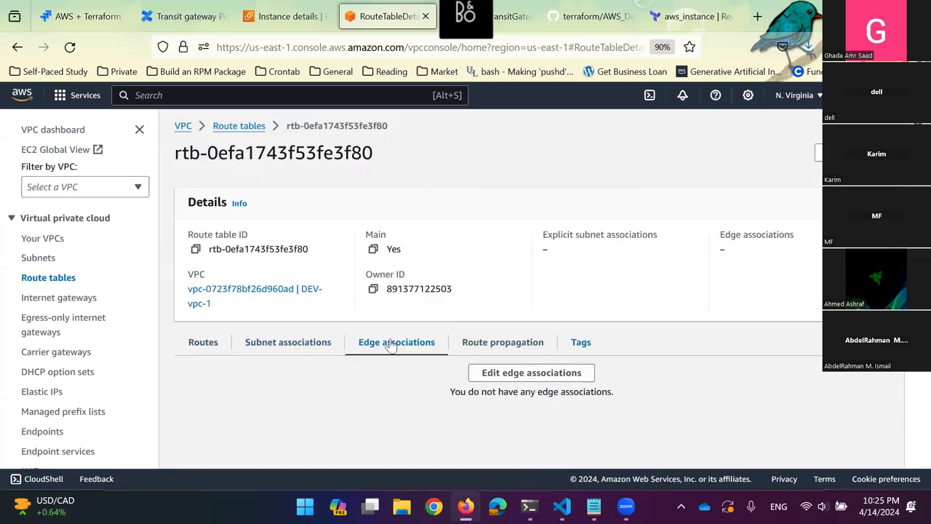
left_click(287, 342)
scroll(204, 211, "down", 3)
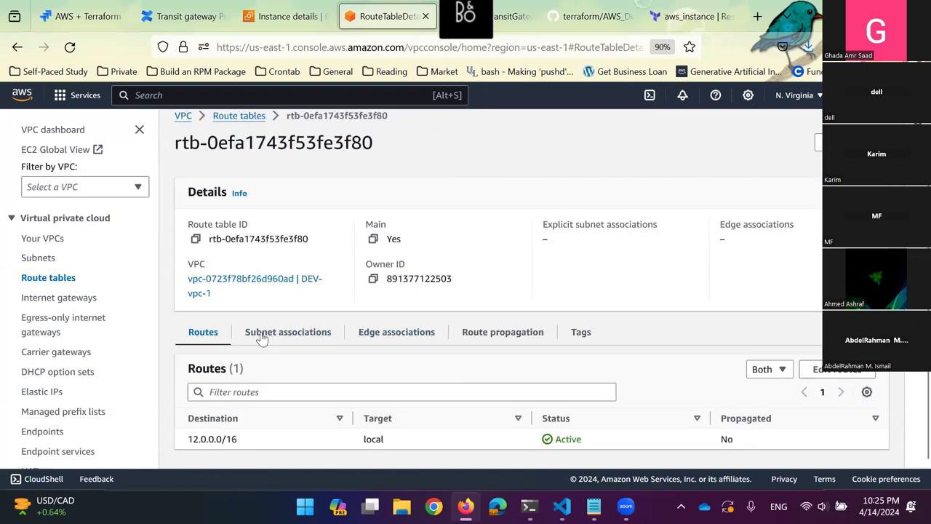
left_click(261, 339)
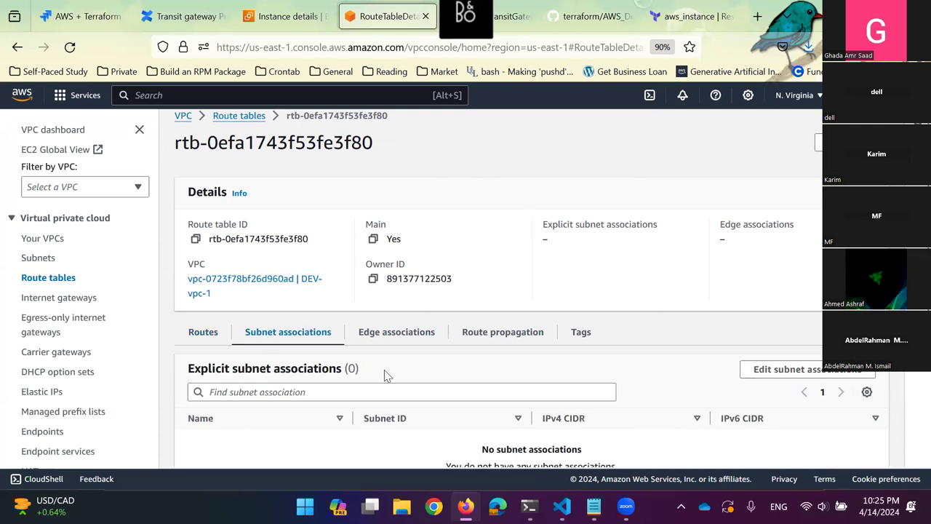
scroll(391, 371, "down", 3)
scroll(396, 291, "up", 2)
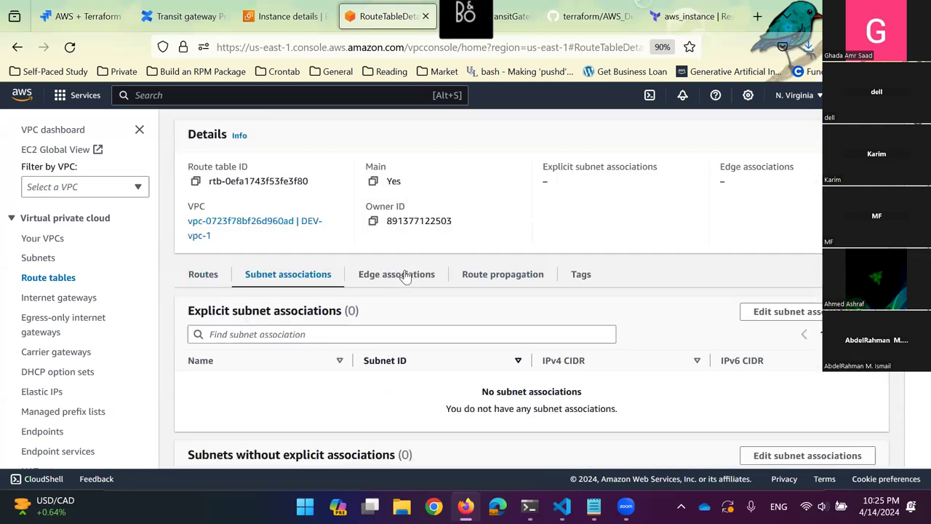
left_click(399, 273)
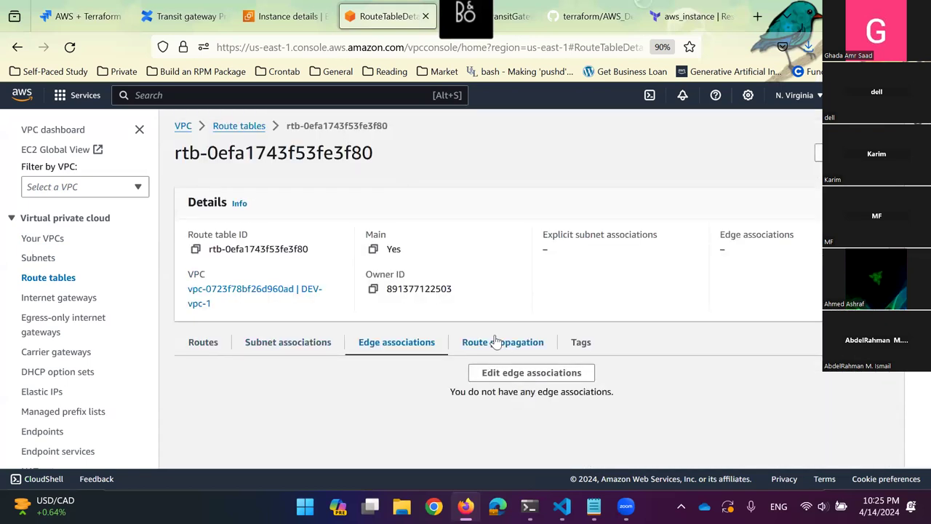
scroll(582, 428, "down", 1)
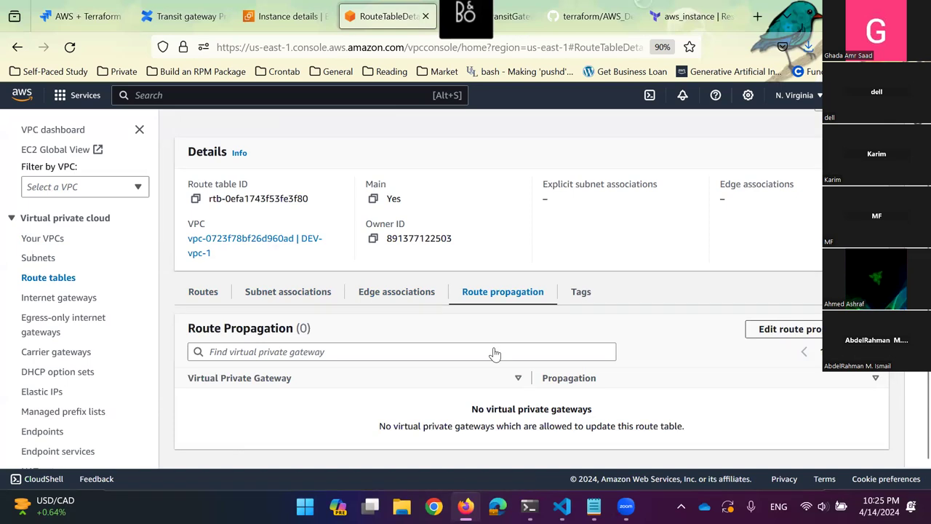
scroll(494, 353, "up", 1)
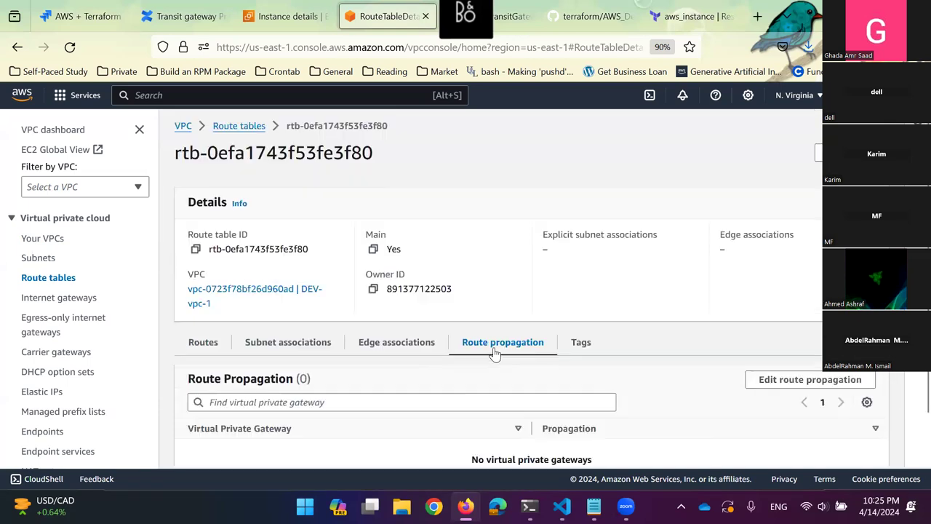
Return to the list of route tables and open DEV-rt-1 to show its routes
left_click(248, 125)
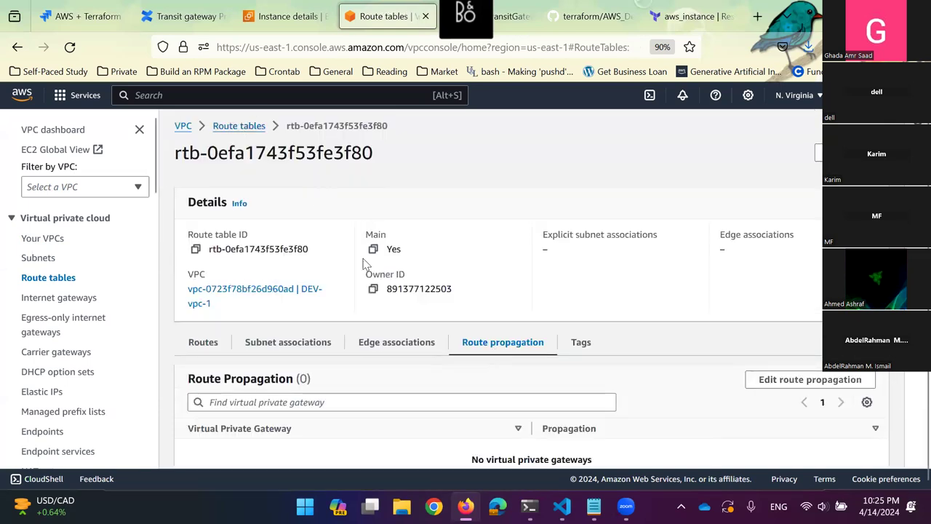
left_click(446, 193)
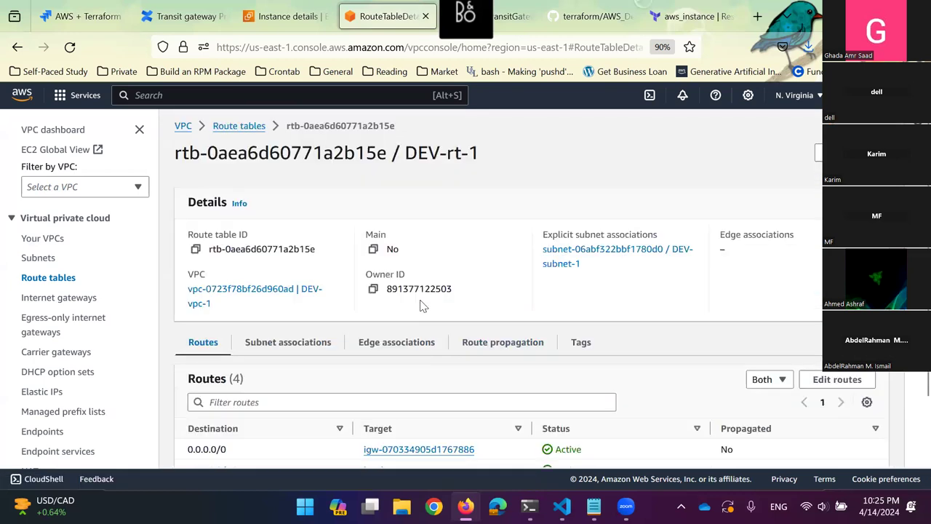
scroll(296, 307, "down", 2)
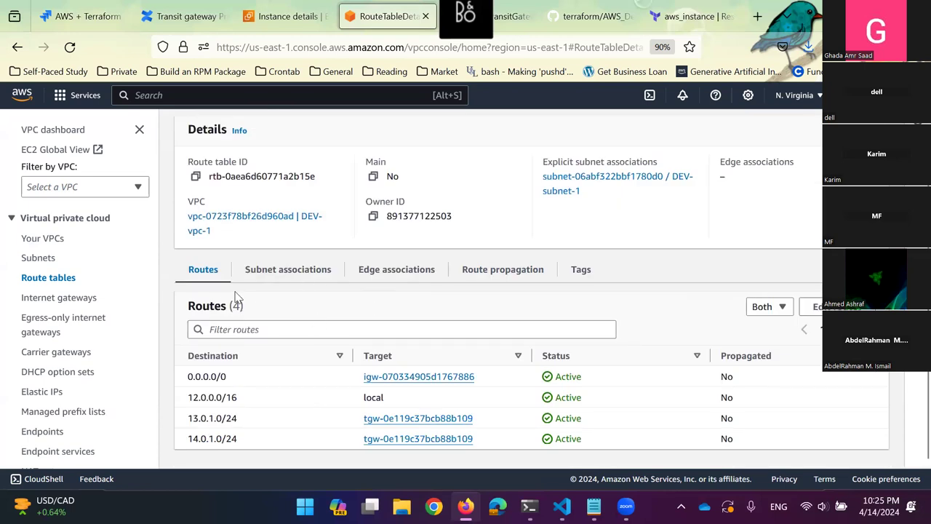
Highlight DEV-rt-1's internet gateway target, the local target of 12.0.0.0/16, and the destinations 13.0.1.0/24 and 14.0.1.0/24
double_click(220, 377)
left_click(350, 380)
left_click_drag(364, 377, 501, 380)
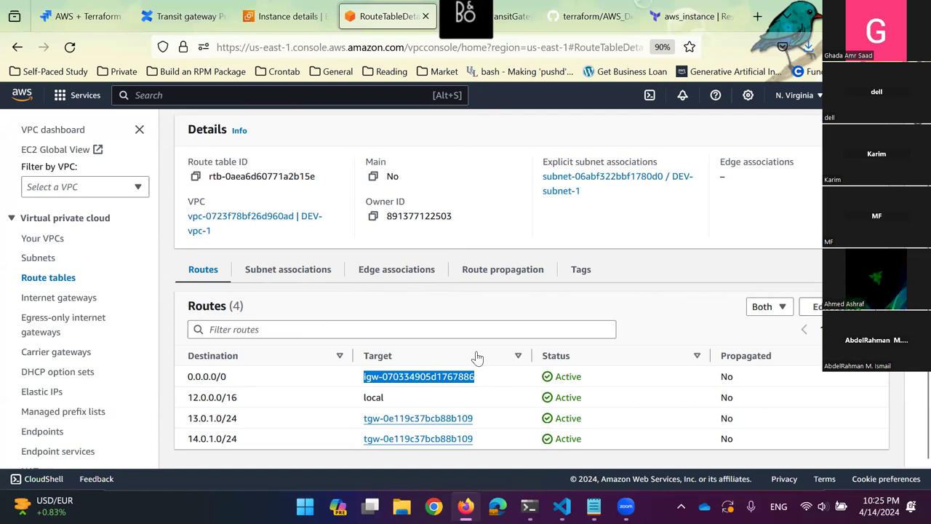
left_click(208, 413)
left_click_drag(192, 397, 202, 398)
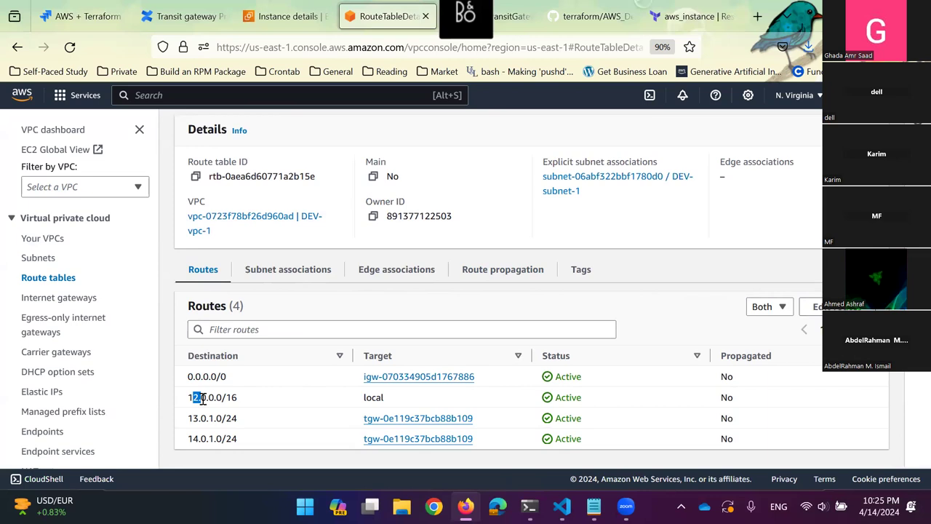
double_click(373, 397)
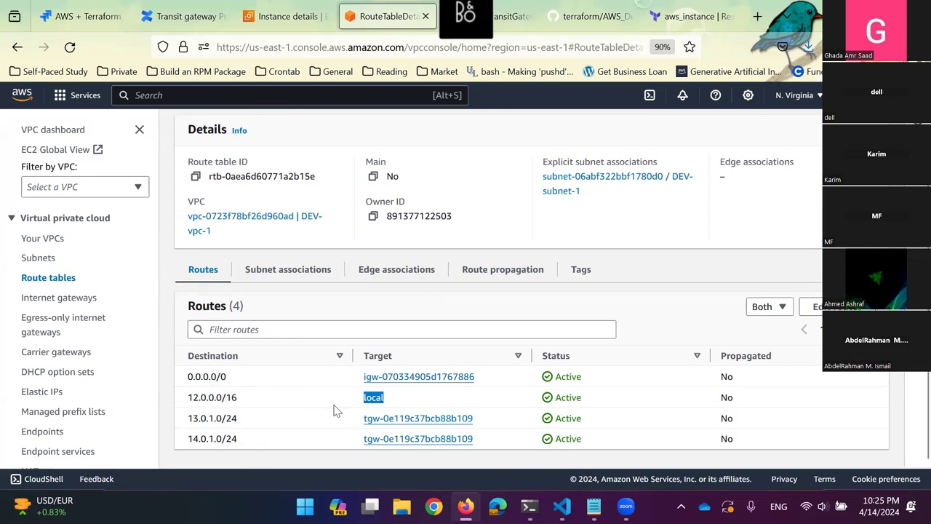
double_click(190, 419)
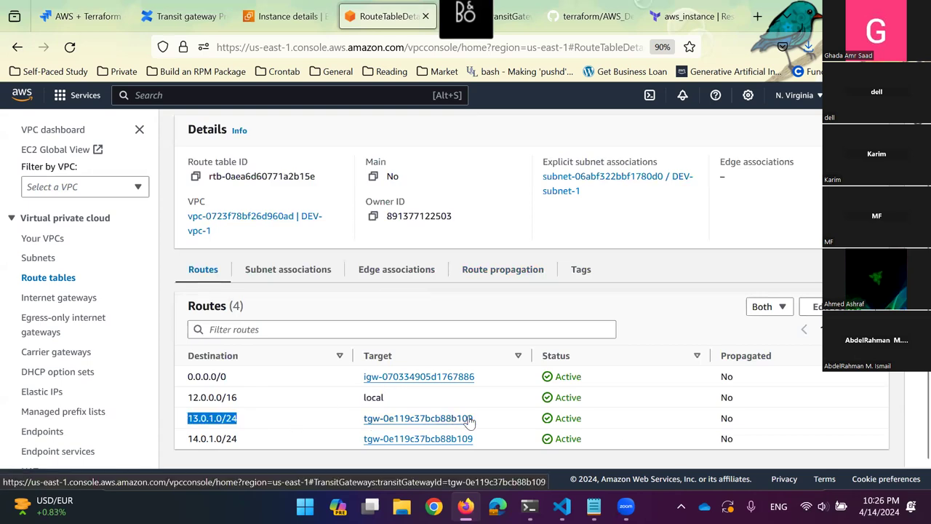
double_click(187, 438)
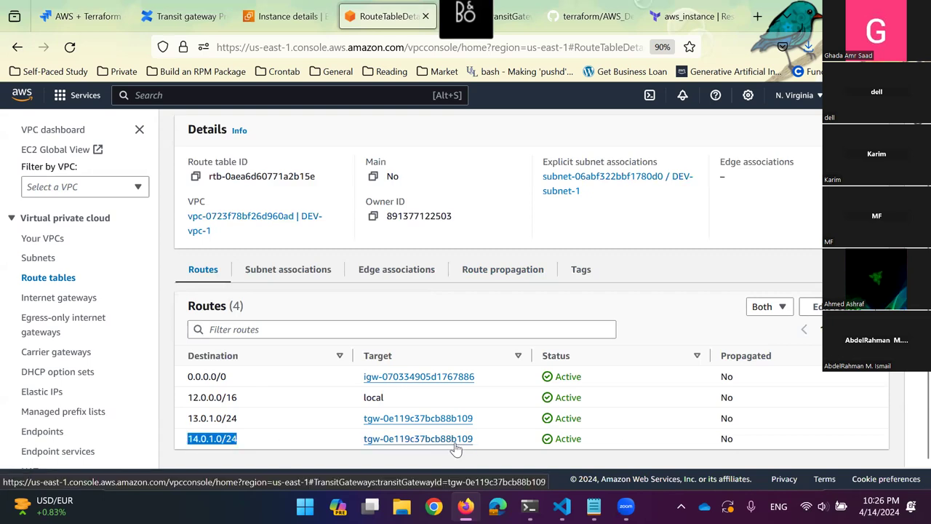
Return to the DEV-ec2-1 details and connect to the instance using EC2 Instance Connect as ec2-user
left_click(301, 7)
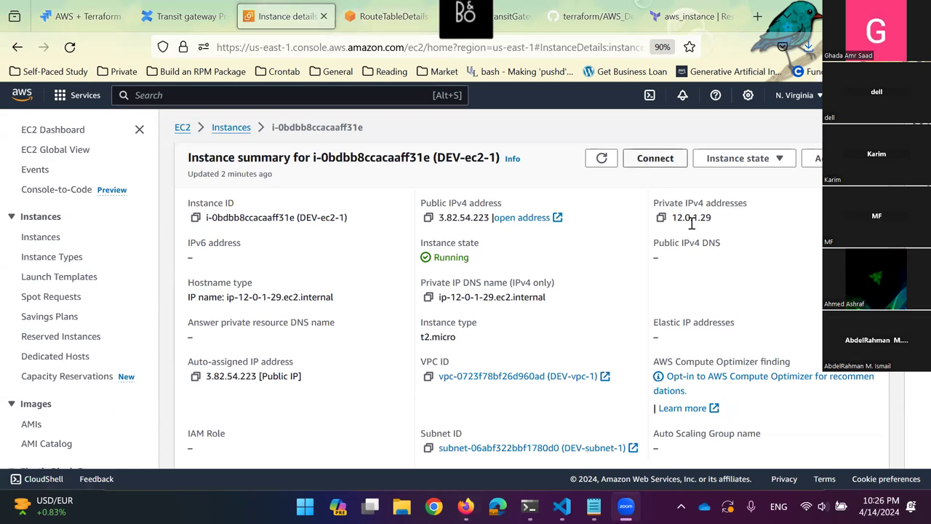
left_click_drag(452, 158, 496, 158)
left_click(664, 159)
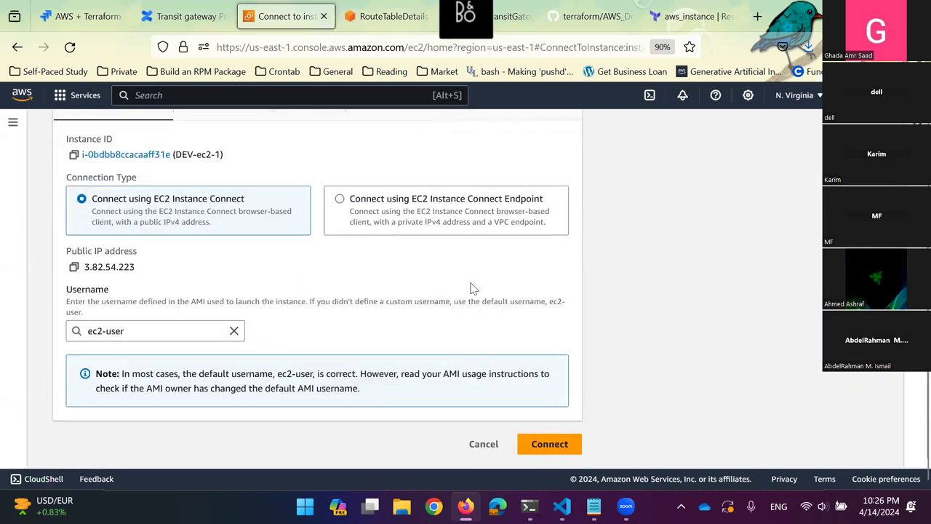
left_click(547, 447)
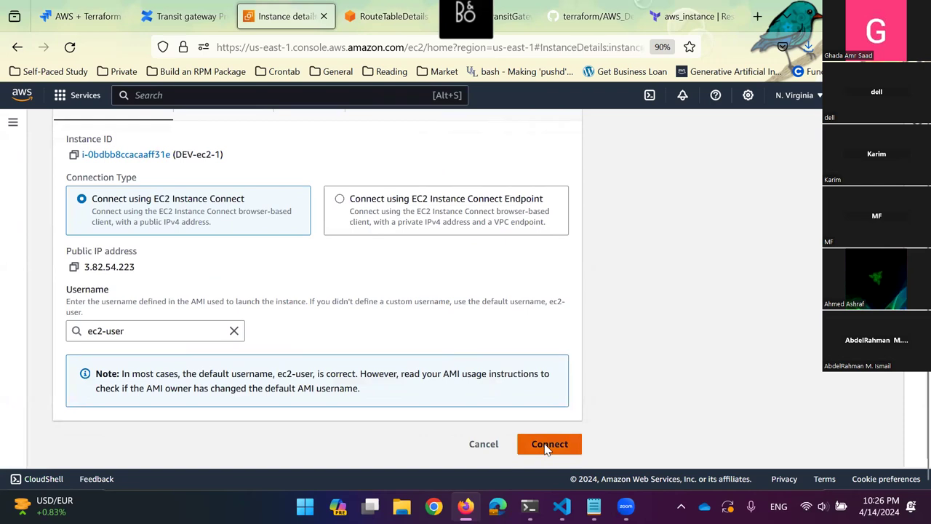
left_click(547, 445)
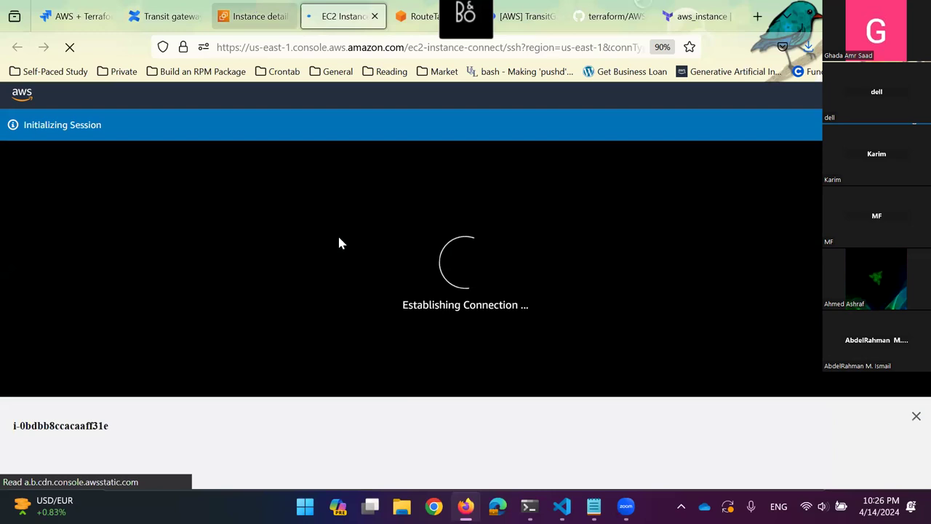
Show the EC2 instances list in the instance details tab, and return to the EC2 Instance Connect session
left_click(255, 16)
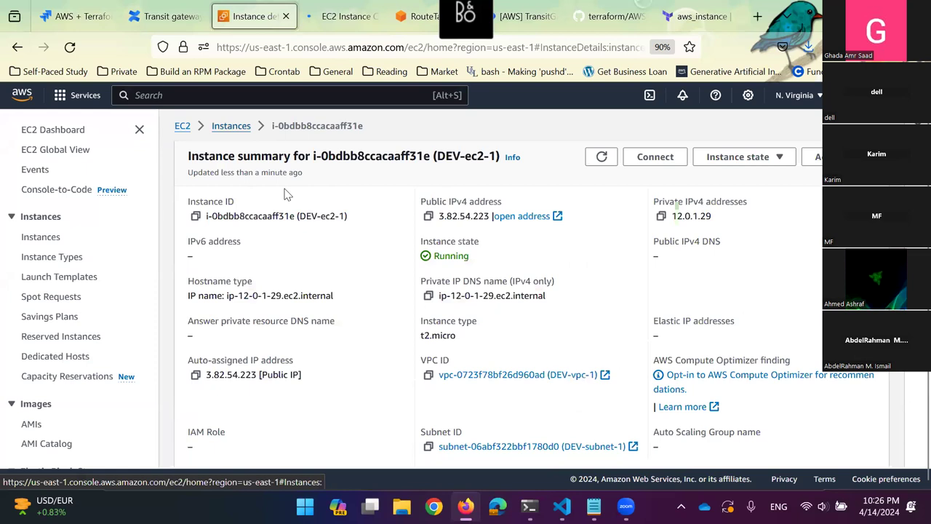
left_click(230, 125)
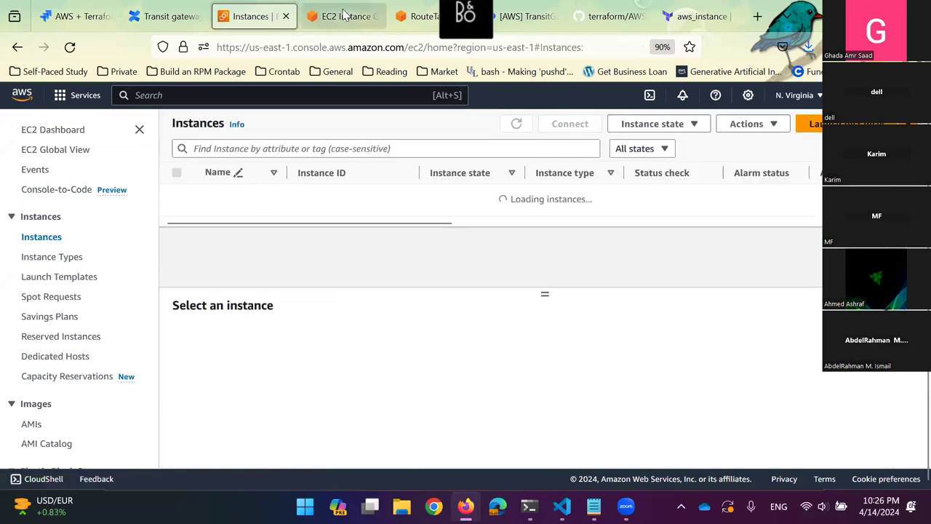
left_click(345, 8)
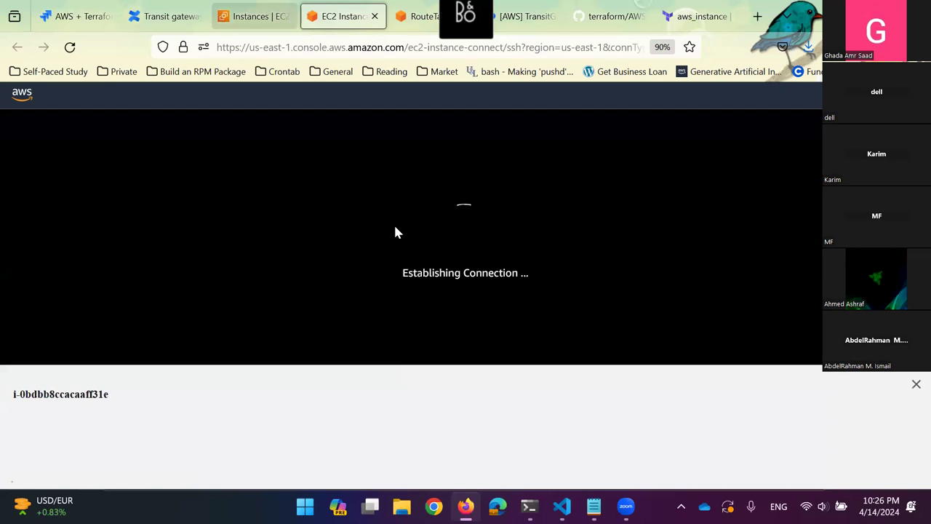
Copy the private IPv4 address of DEV-ec2-3 from its instance details and return to the DEV-ec2-1 terminal session
key("ctrl+shift+Tab")
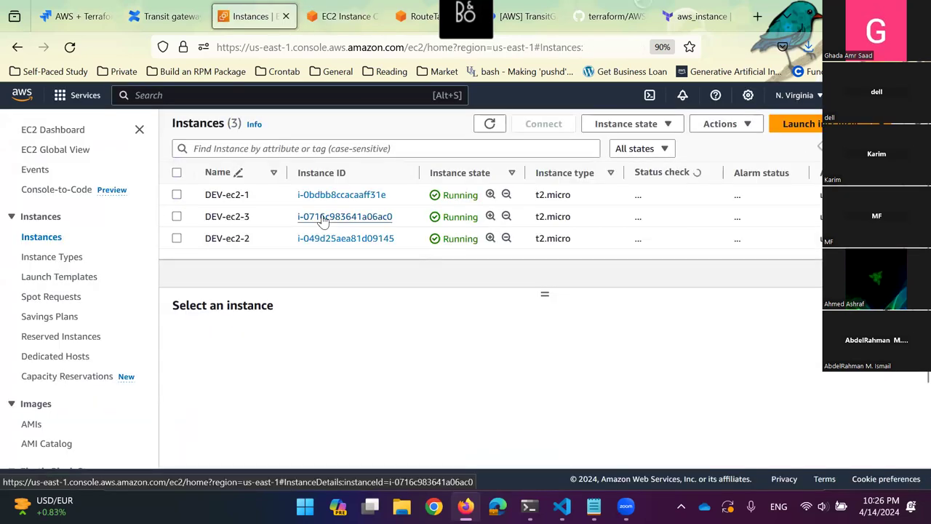
left_click(323, 219)
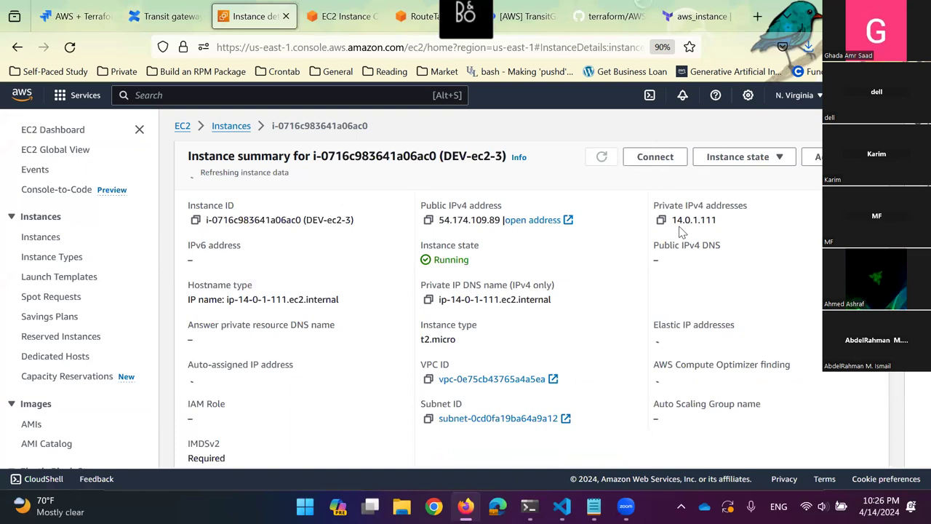
left_click(660, 219)
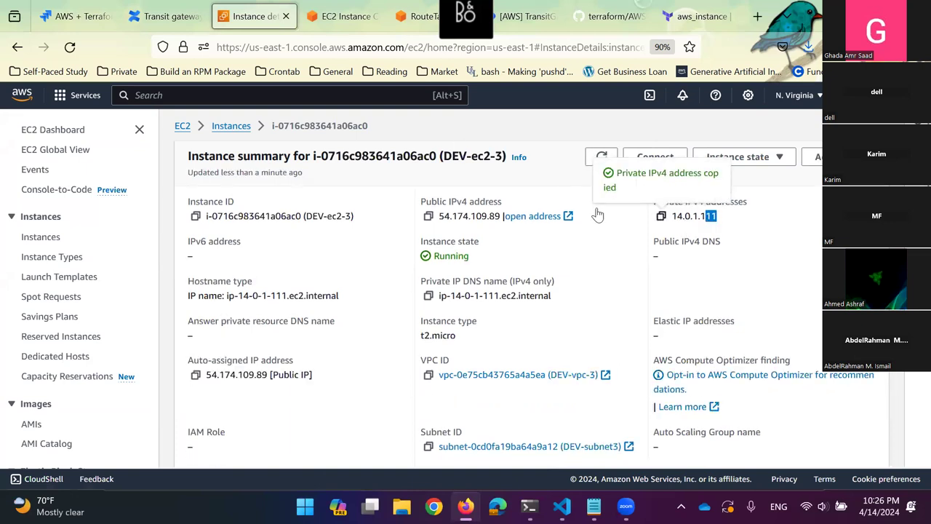
left_click(338, 6)
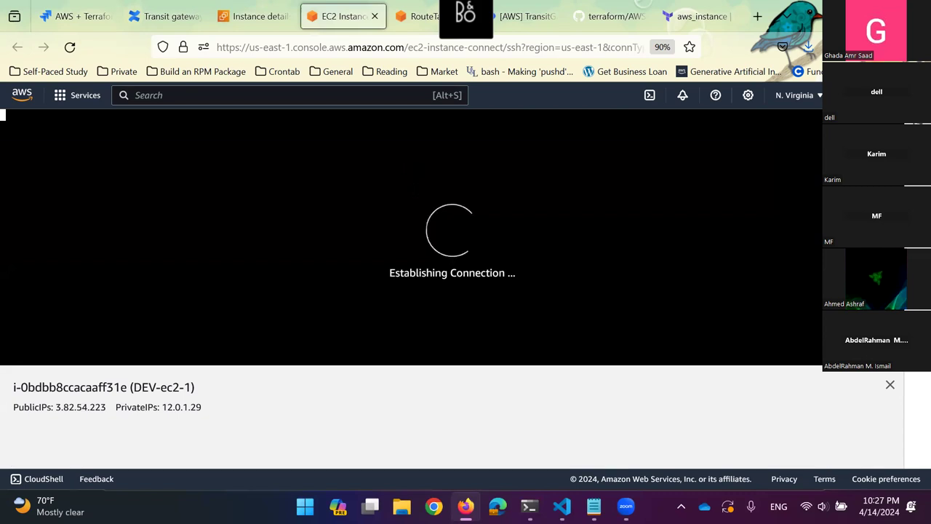
Install telnet on DEV-ec2-1 with "sudo dnf install telnet", accepting the installation
type("sudo in")
key("BackSpace")
key("BackSpace")
type("dnf install telnet")
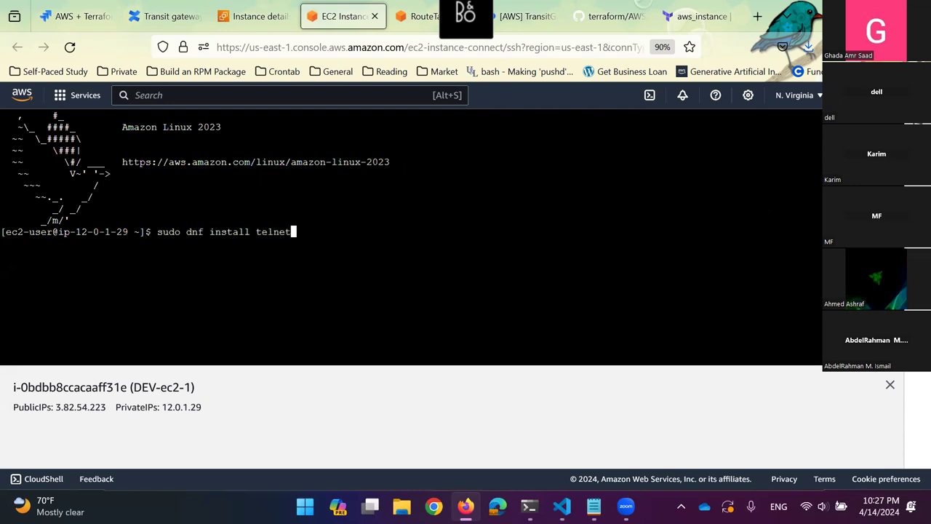
key("Return")
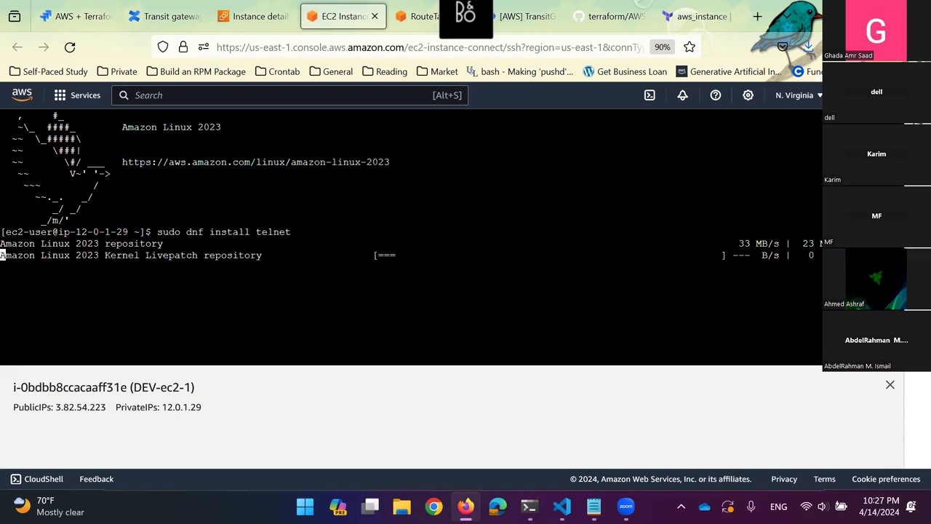
type("y")
key("Return")
Test the connection to 14.0.1.111 on port 22 with telnet, highlight the connection line, and end the telnet session
type("telnet")
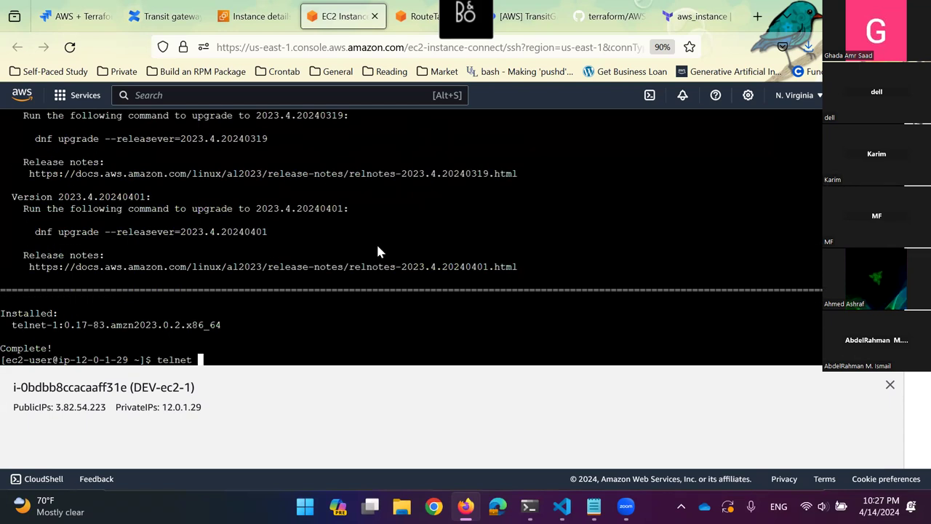
right_click(376, 242)
left_click(375, 237)
type("22")
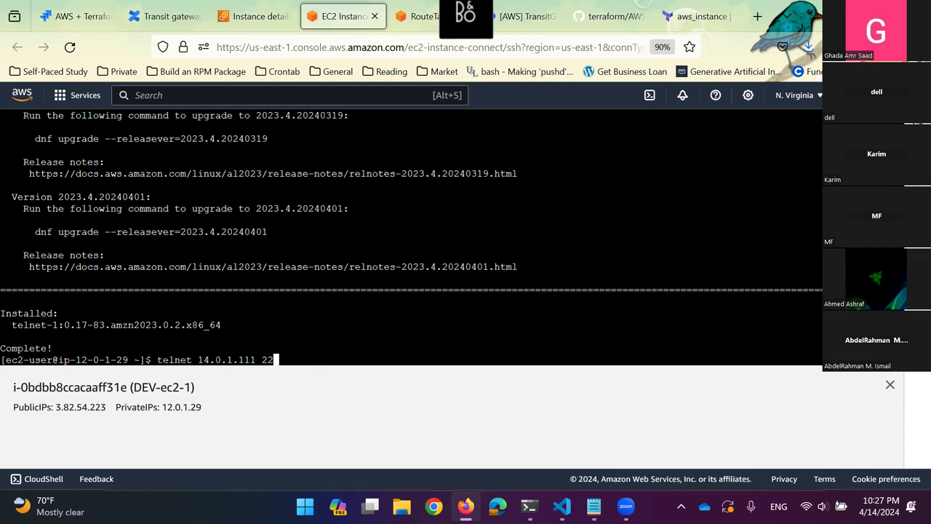
key("Return")
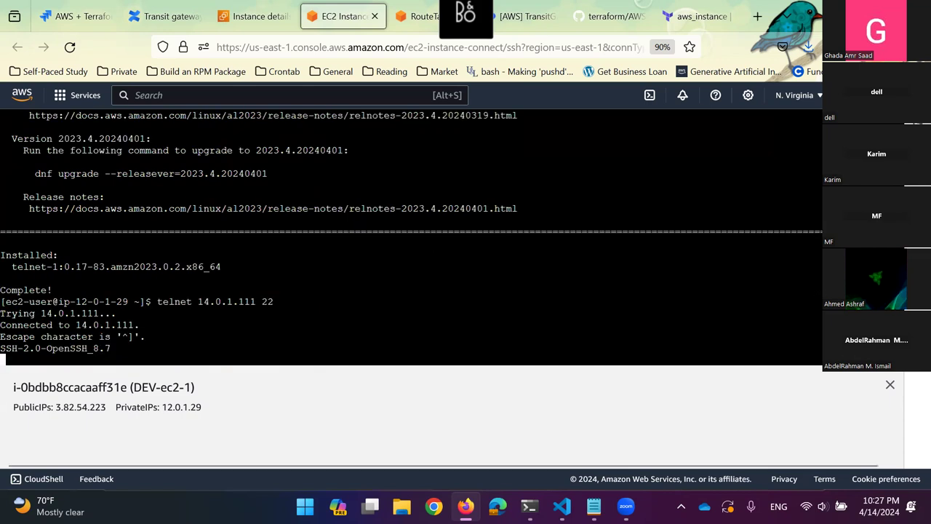
left_click_drag(18, 324, 139, 324)
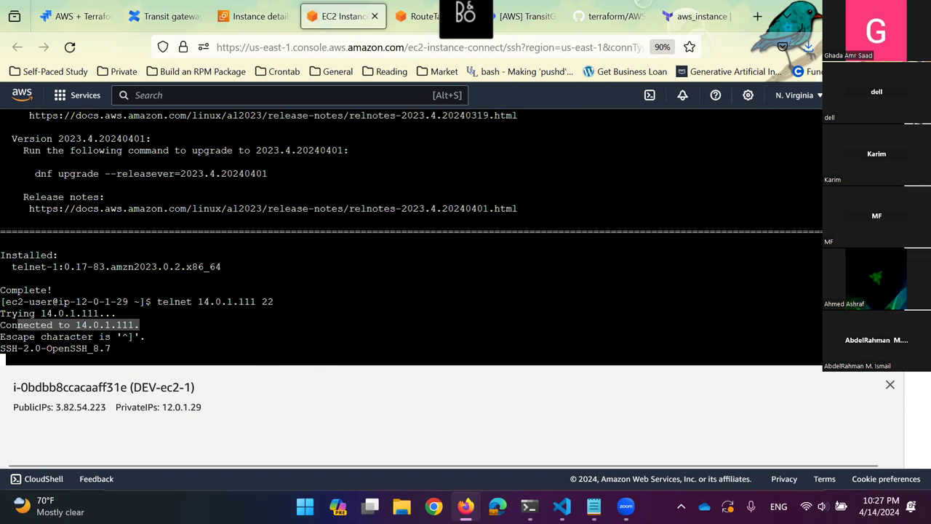
key("ctrl+c")
key("ctrl+c")
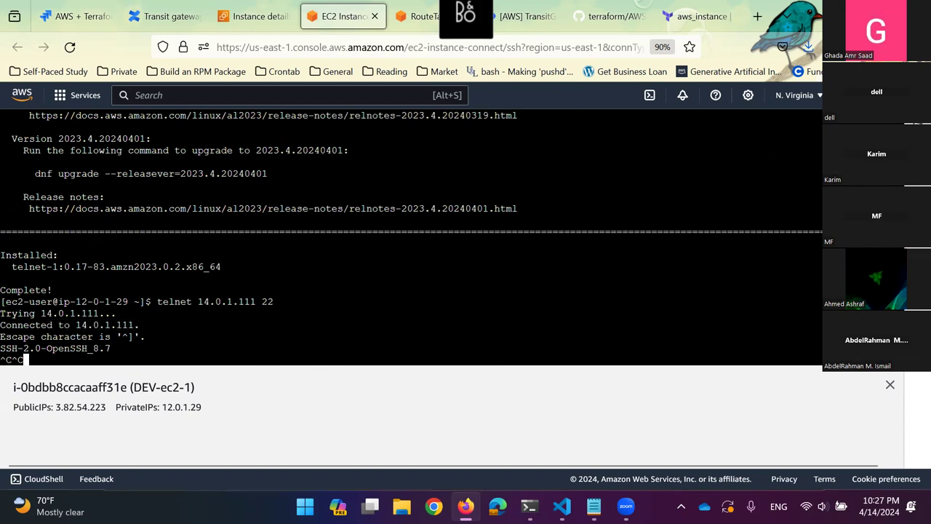
key("Return")
key("Return")
key("Return")
Show DEV-ec2-1's network interfaces with "ip a s" and highlight the inet address of enX0
type("ip a s")
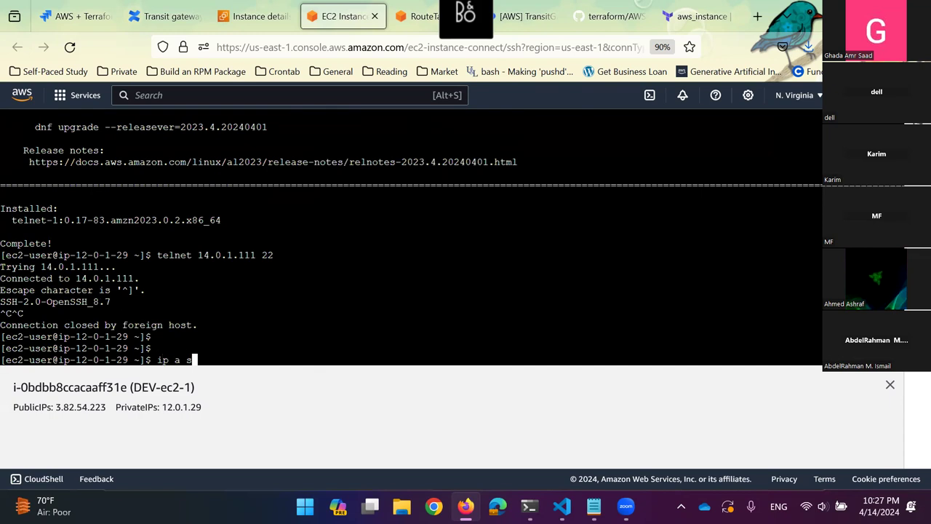
key("Return")
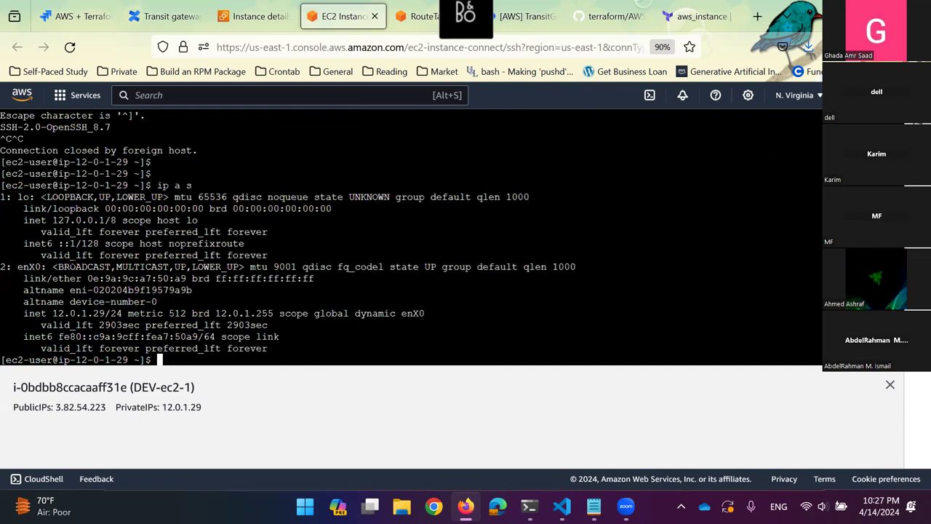
left_click_drag(54, 313, 119, 313)
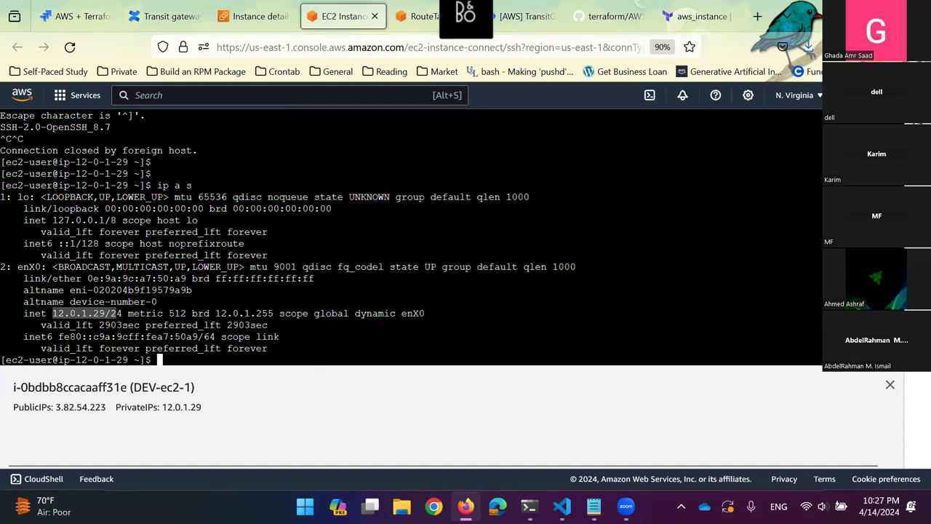
Switch to the local Ubuntu terminal and run "terraform destroy --var-file=terraform-dev.tfvars --auto-approve" in the 01-TransitGateWay folder
key("alt+Tab")
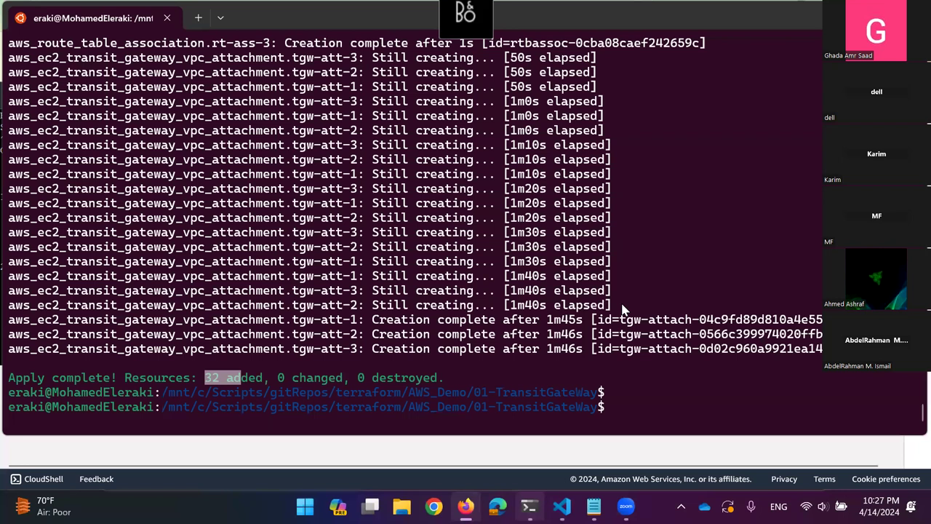
left_click(622, 309)
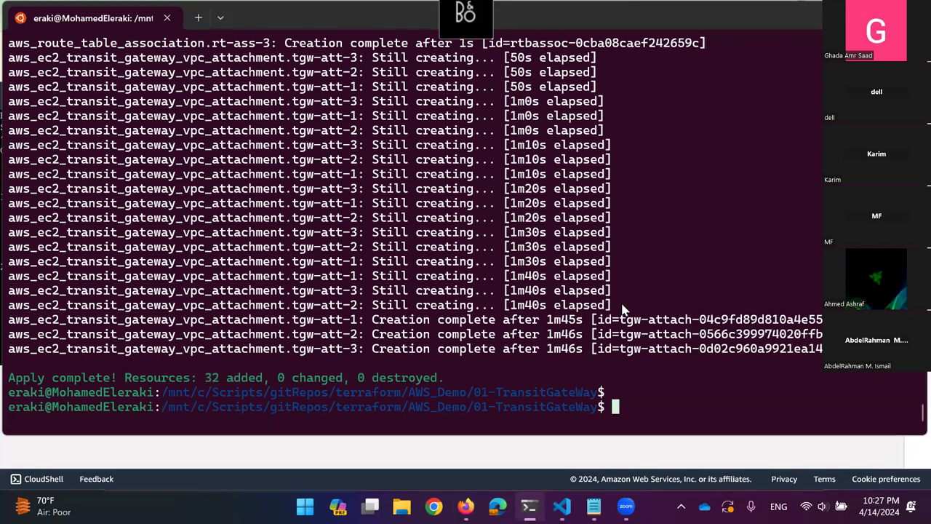
key("Up")
key("Left")
key("Left")
key("Left")
key("Left")
key("Left")
key("Left")
key("Left")
key("Left")
key("Left")
key("Left")
key("Left")
key("Left")
key("Left")
key("Left")
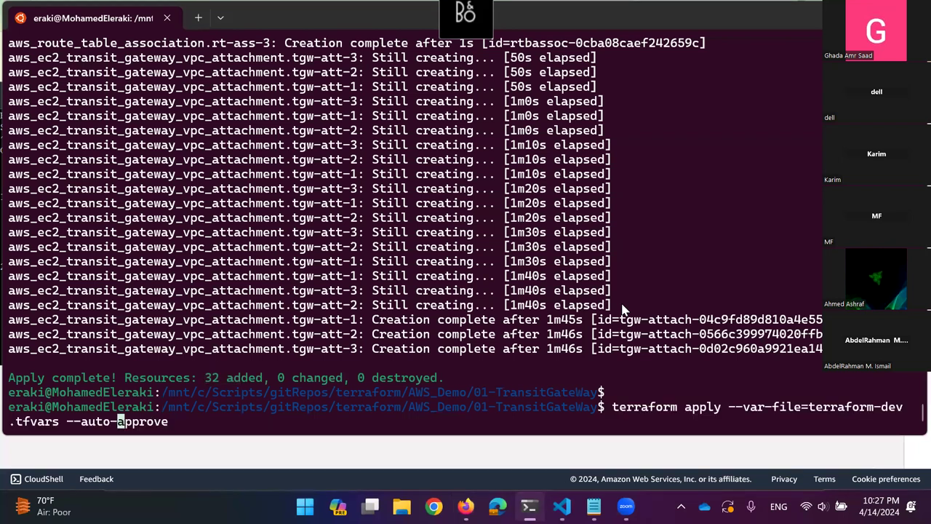
key("Left")
key("Left")
key("Left")
key("Left")
key("Left")
key("Left")
key("Left")
key("Left")
key("Left")
key("Left")
key("Left")
key("Left")
key("Left")
key("Left")
key("Left")
key("Left")
key("Left")
key("Left")
key("Left")
key("Left")
key("BackSpace")
key("BackSpace")
key("BackSpace")
key("BackSpace")
key("BackSpace")
type("destroy")
key("Return")
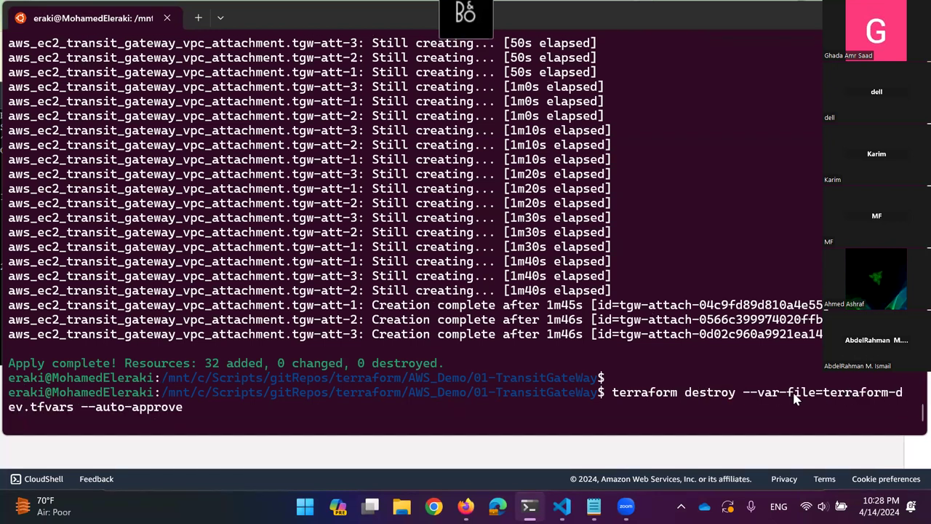
Highlight the destroy command's var-file and auto-approve options, and review the earlier apply plan and creation output
left_click_drag(789, 393, 896, 396)
left_click_drag(58, 398, 138, 406)
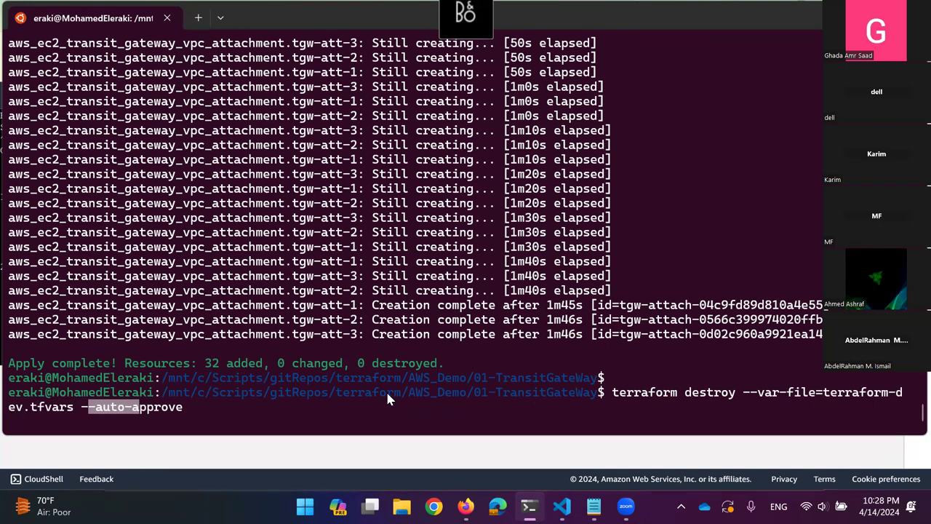
scroll(388, 398, "up", 2)
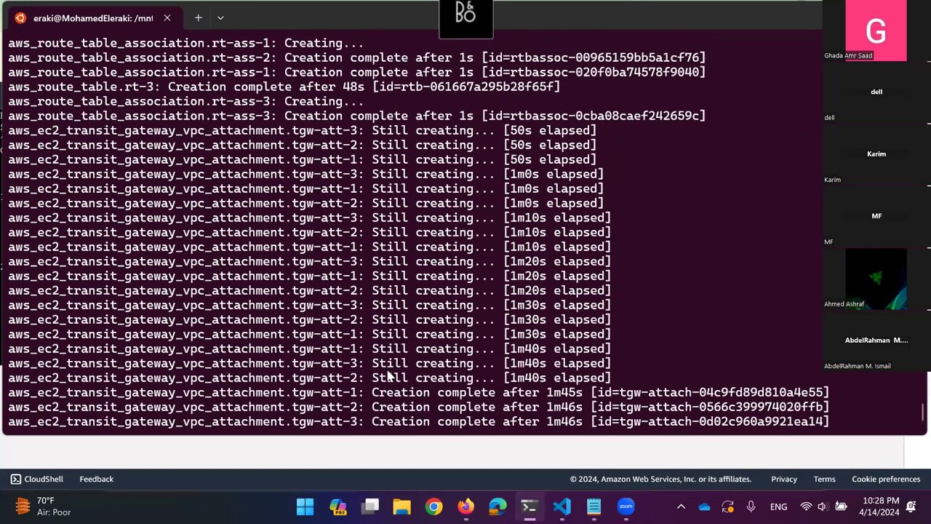
scroll(388, 375, "up", 15)
left_click_drag(151, 319, 160, 78)
scroll(165, 259, "down", 4)
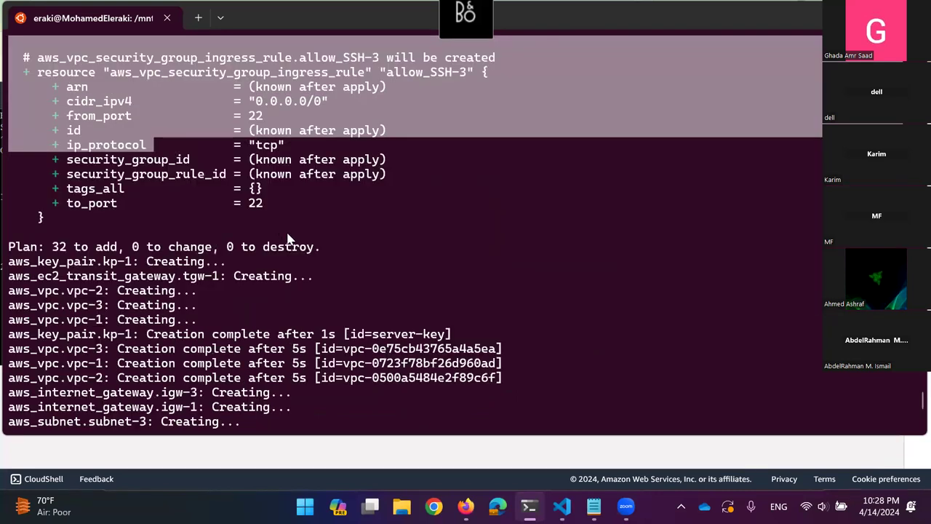
scroll(288, 238, "down", 7)
scroll(290, 238, "down", 10)
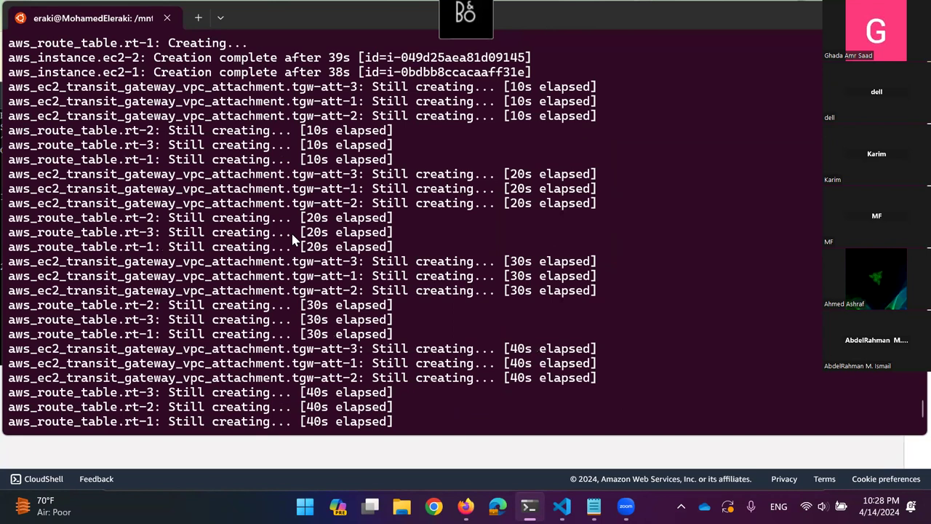
key("ctrl+v")
key("Return")
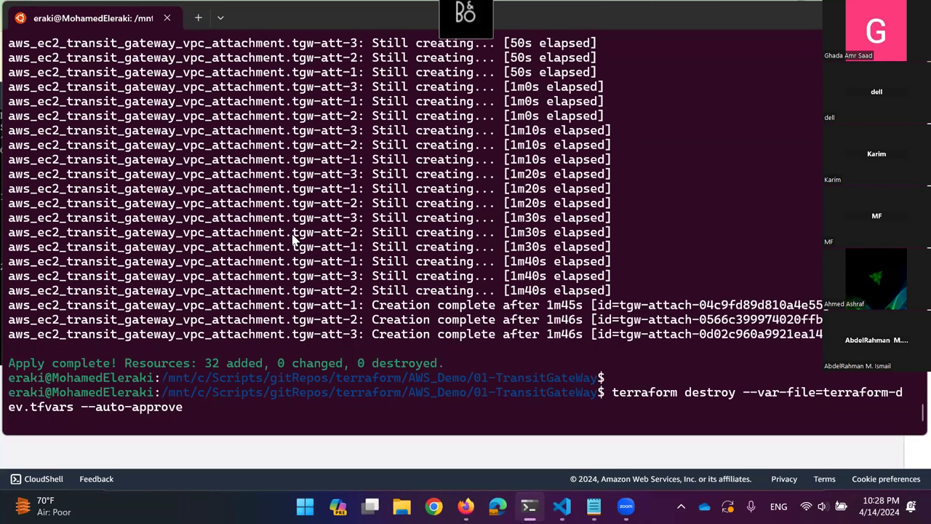